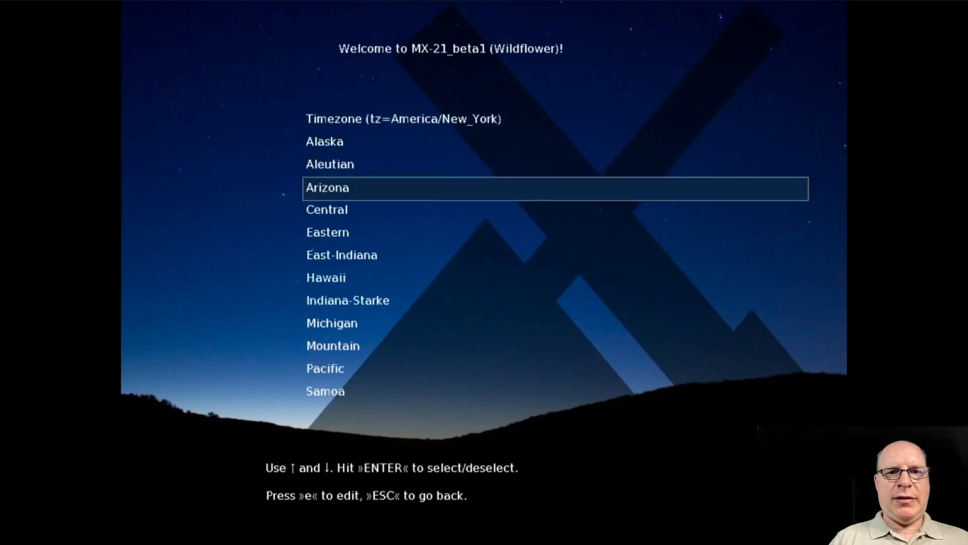
{"action": "key", "text": "Down"}
{"action": "key", "text": "Down"}
{"action": "key", "text": "Down"}
{"action": "key", "text": "Down"}
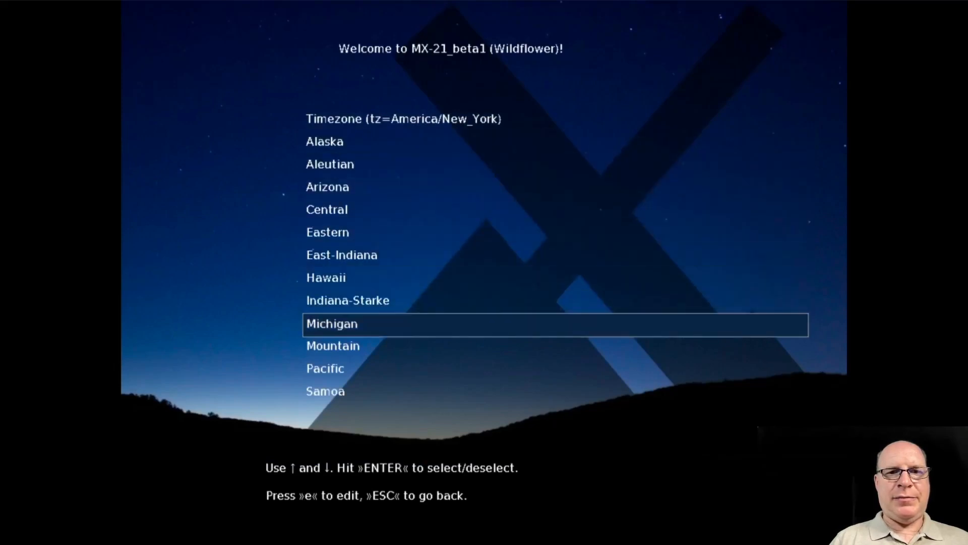
Set the live system's timezone to Pacific and return to the main boot menu
{"action": "key", "text": "Return"}
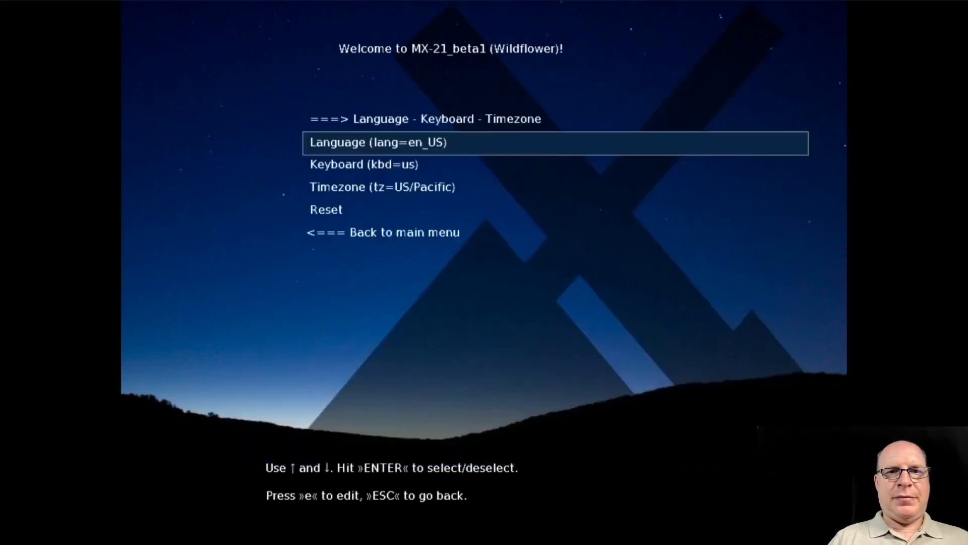
{"action": "key", "text": "Down"}
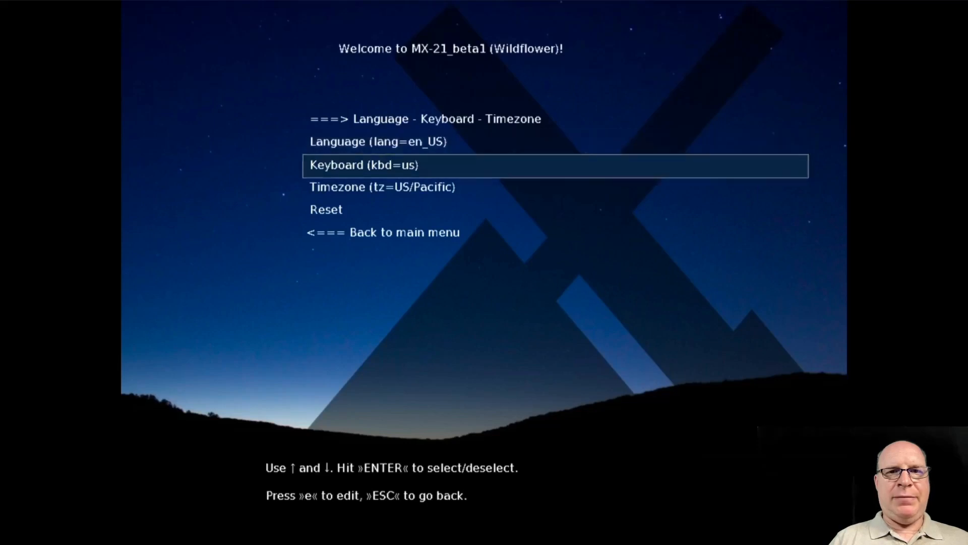
{"action": "key", "text": "Down"}
{"action": "key", "text": "Down"}
{"action": "key", "text": "Down"}
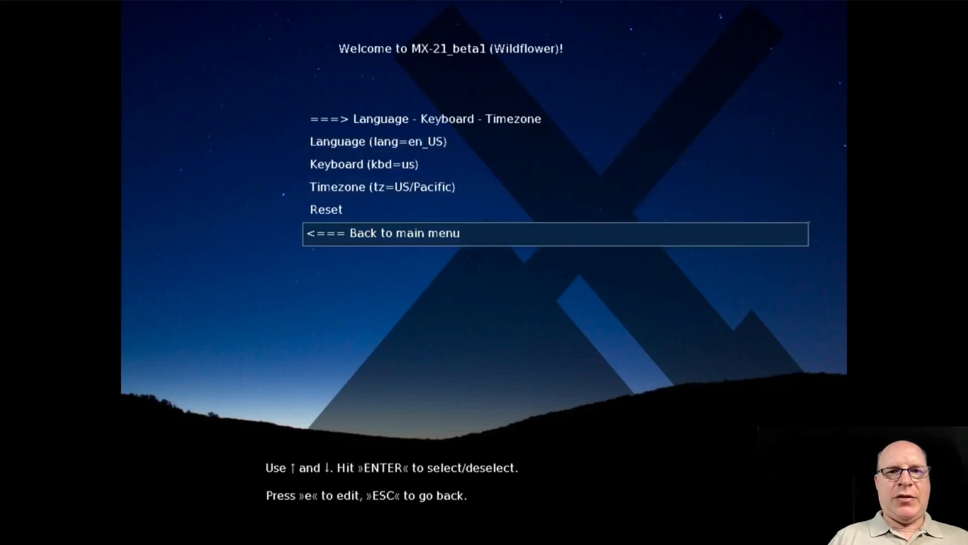
{"action": "key", "text": "Return"}
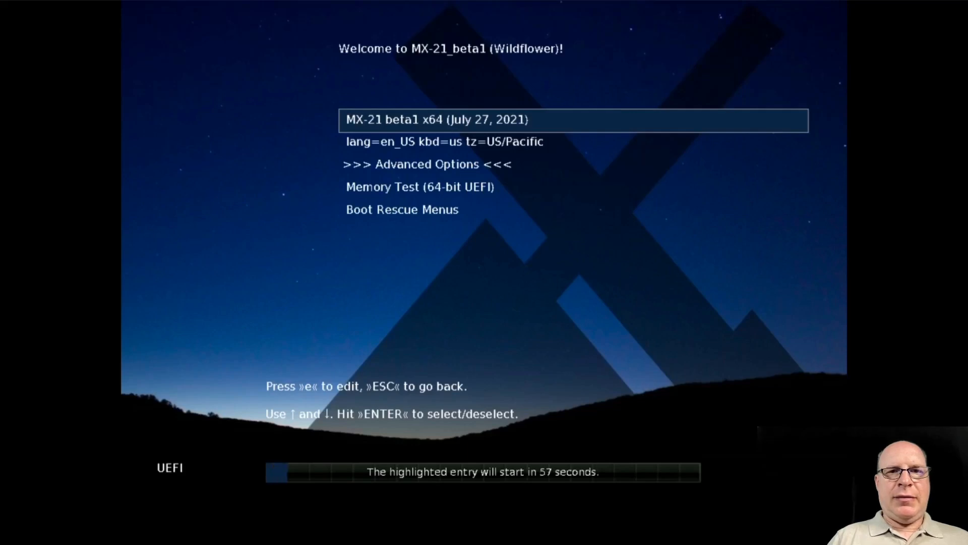
Review the persistence choices in the advanced options, from persist_all through frugal_only, and leave the list without selecting one
{"action": "key", "text": "Down"}
{"action": "key", "text": "Down"}
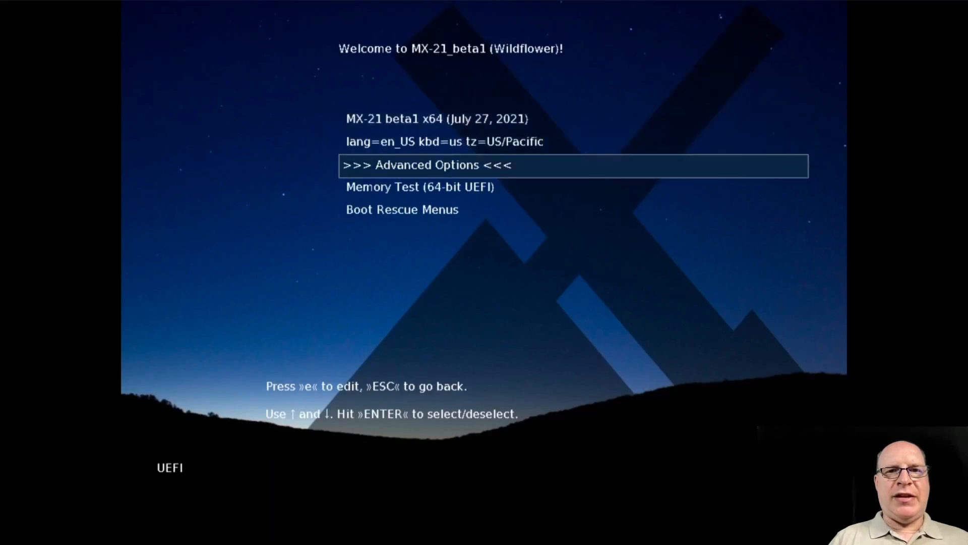
{"action": "key", "text": "Return"}
{"action": "key", "text": "Down"}
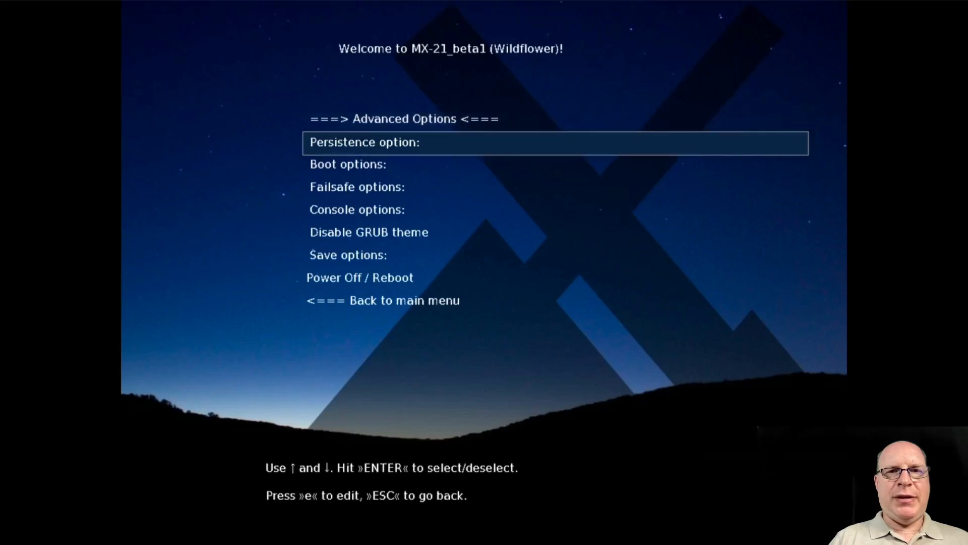
{"action": "key", "text": "Return"}
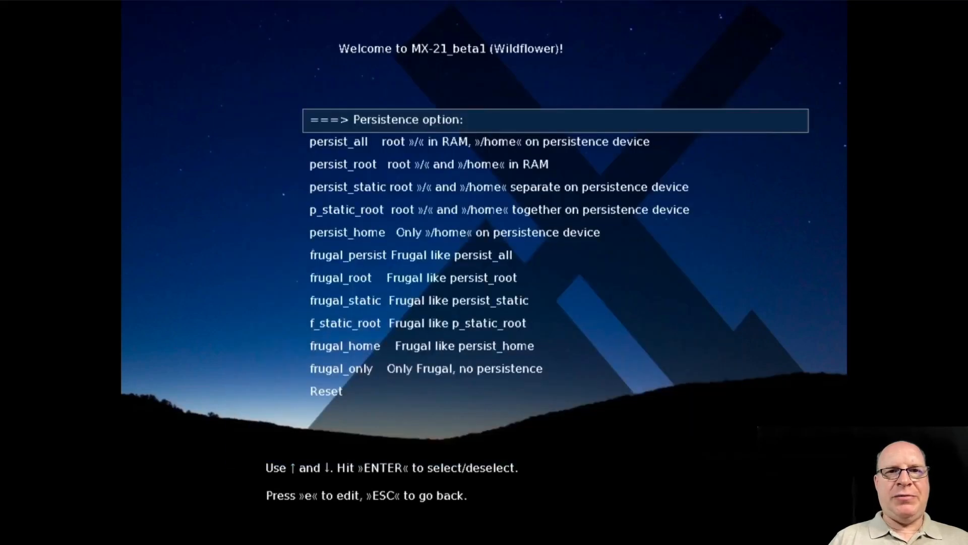
{"action": "key", "text": "Down"}
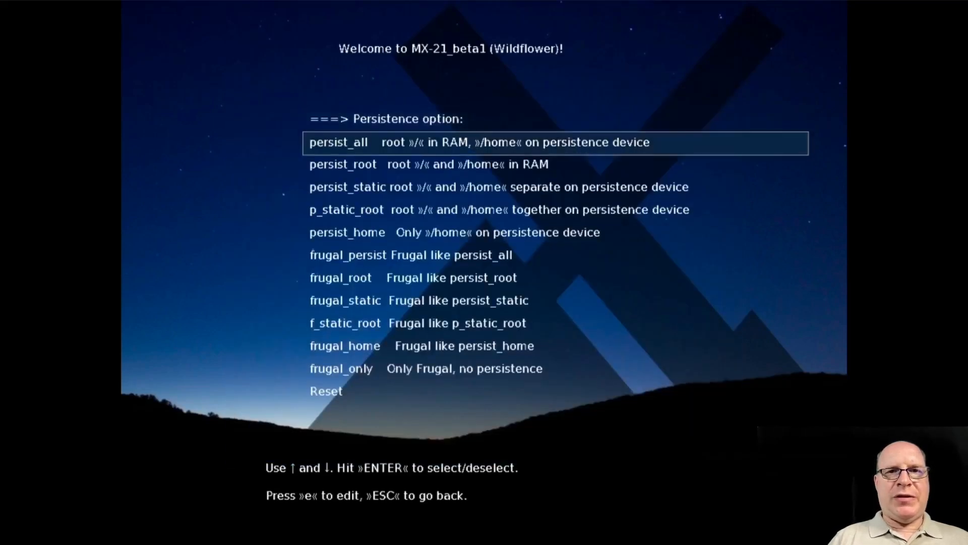
{"action": "key", "text": "Down"}
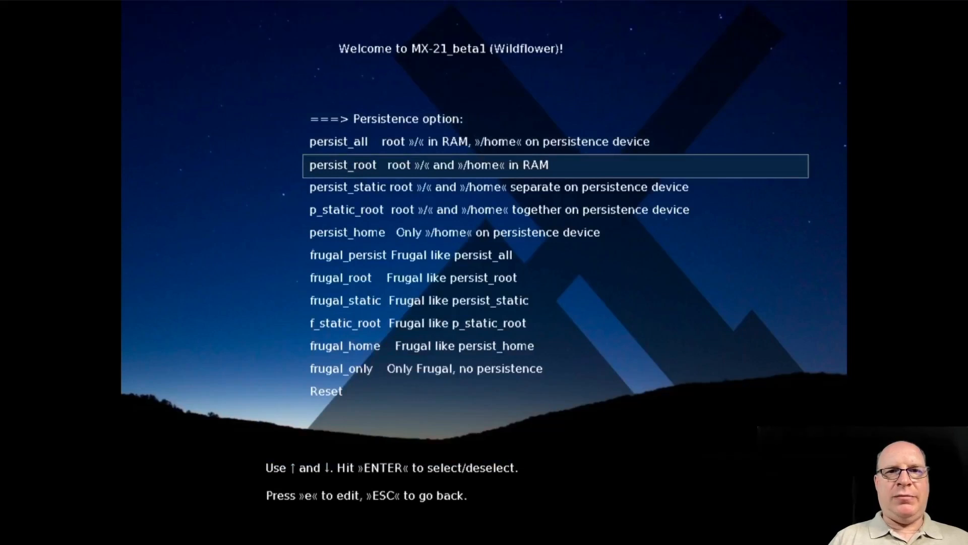
{"action": "key", "text": "Down"}
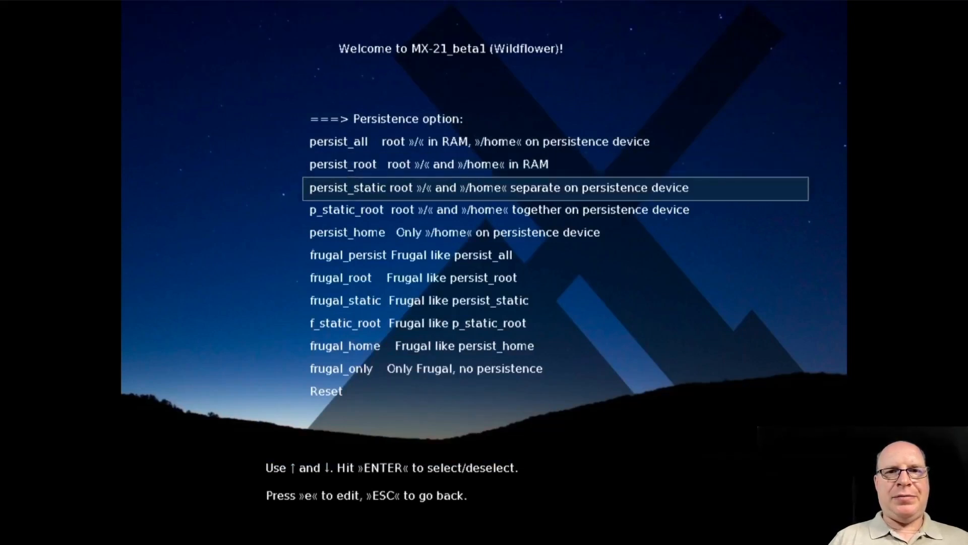
{"action": "key", "text": "Down"}
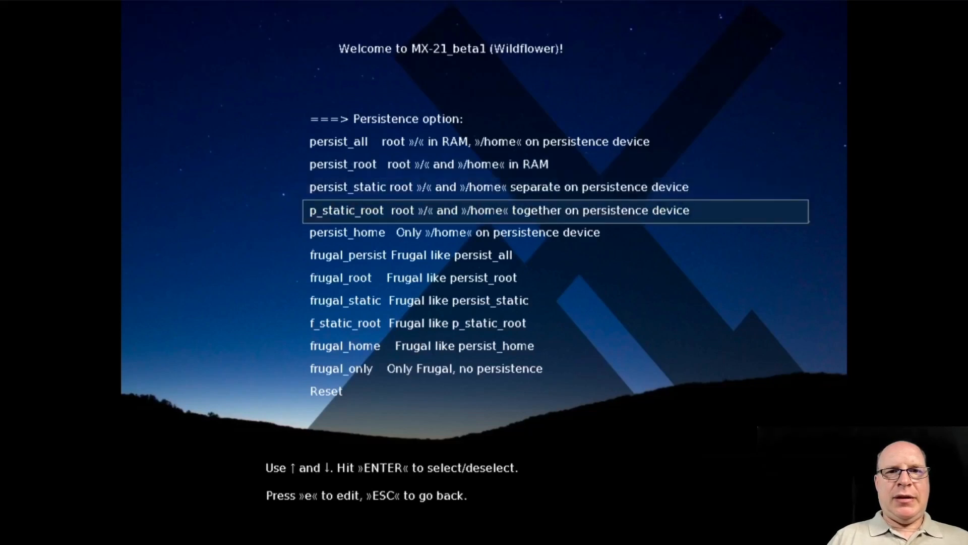
{"action": "key", "text": "Down"}
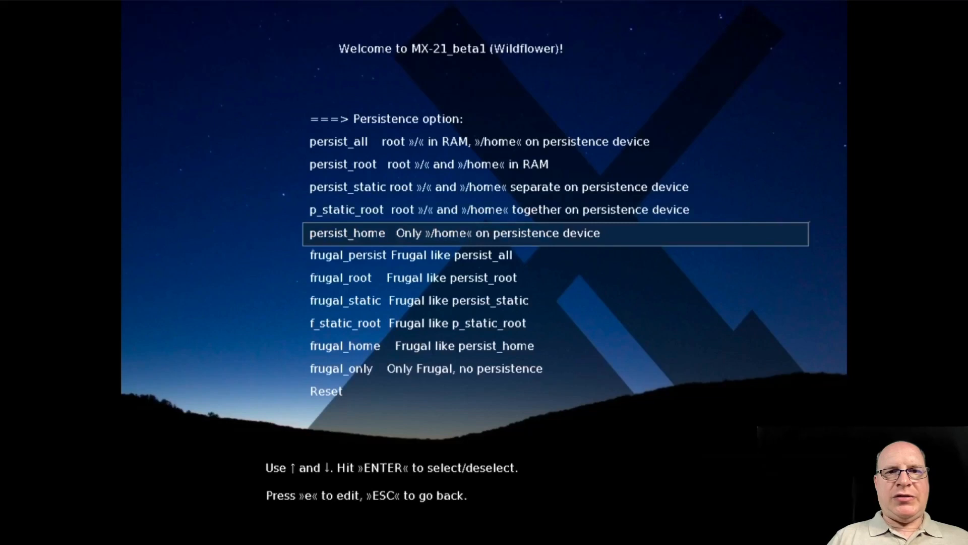
{"action": "key", "text": "Down"}
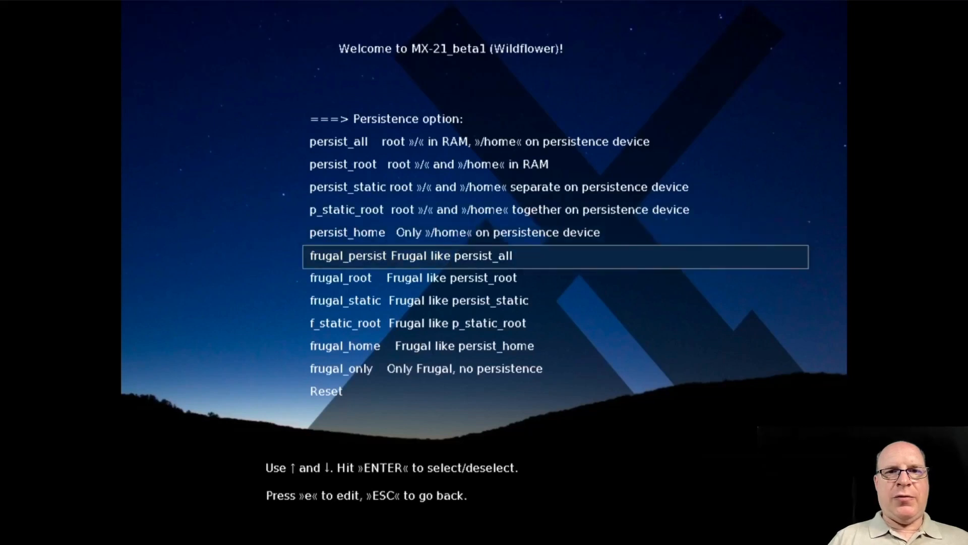
{"action": "key", "text": "Down"}
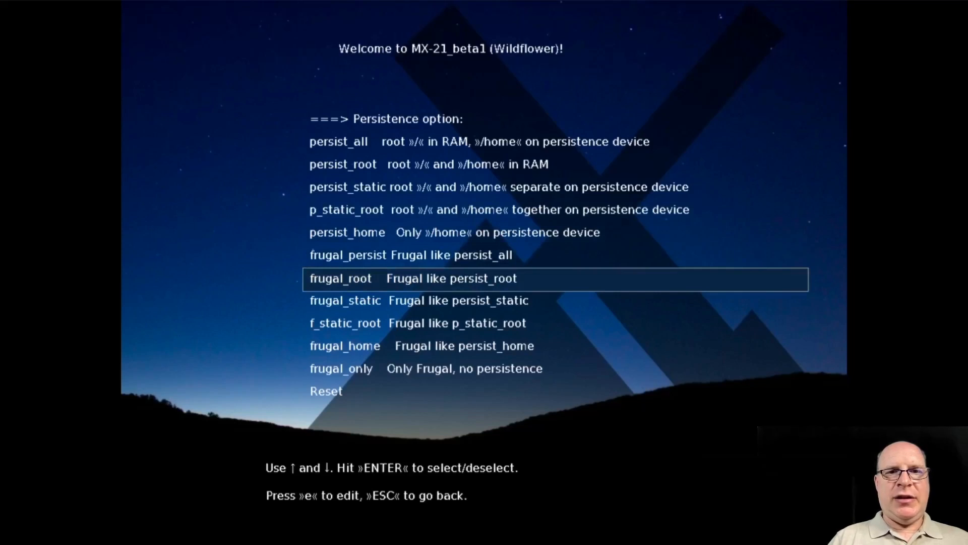
{"action": "key", "text": "Down"}
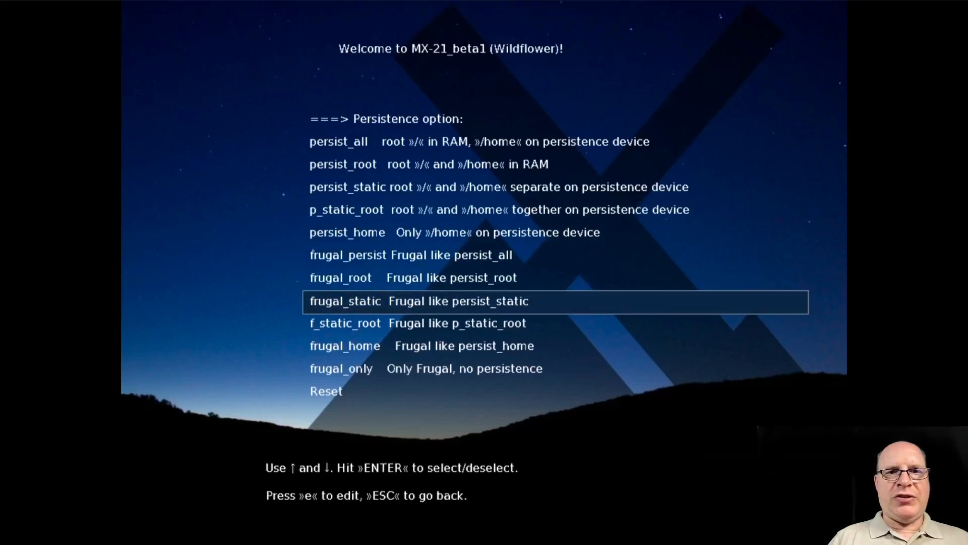
{"action": "key", "text": "Down"}
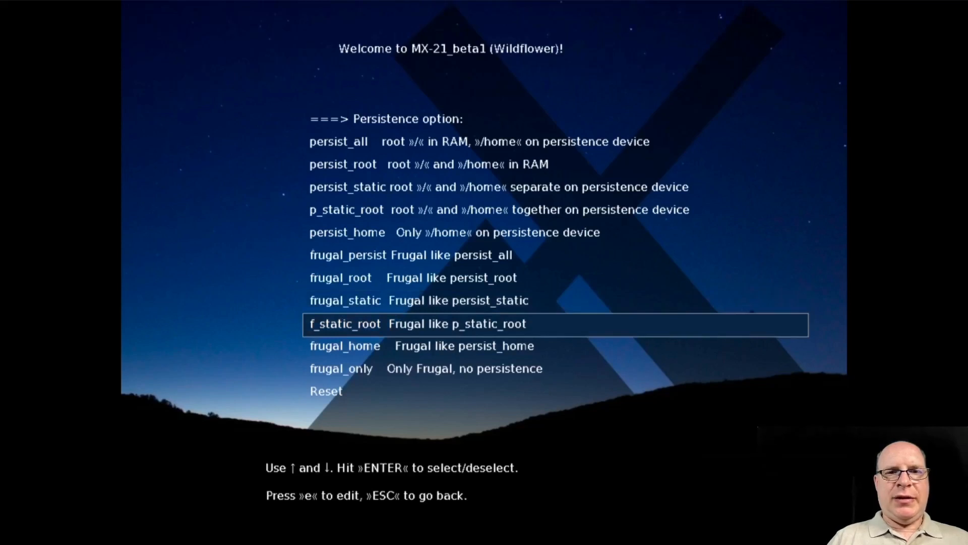
{"action": "key", "text": "Down"}
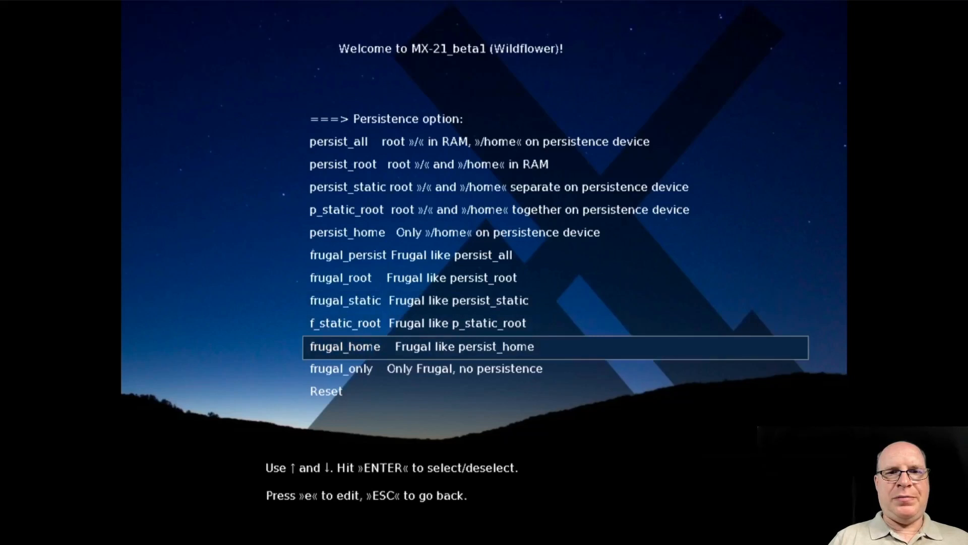
{"action": "key", "text": "Down"}
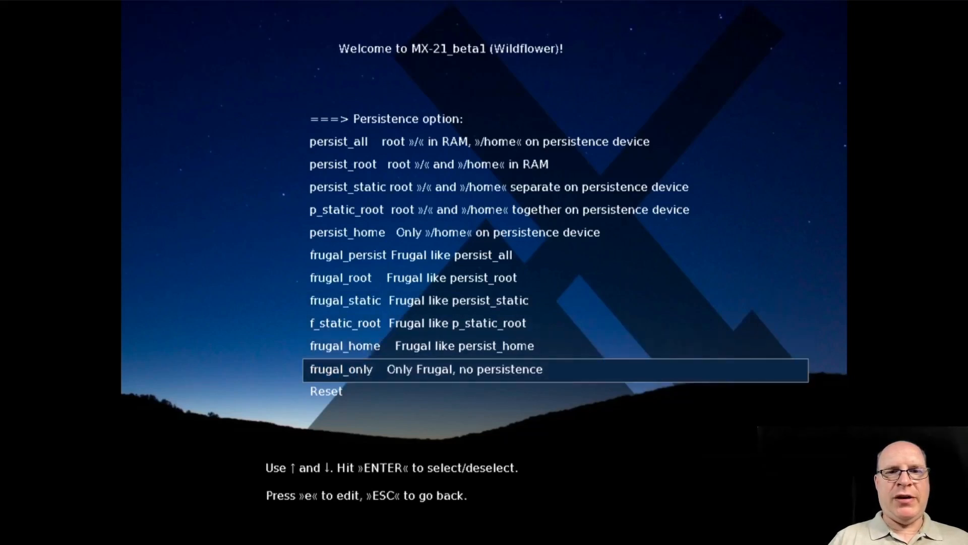
{"action": "key", "text": "Escape"}
Review the advanced boot options, from menus and checkmd5 through efi=runtime, and leave the list without selecting one
{"action": "key", "text": "Down"}
{"action": "key", "text": "Down"}
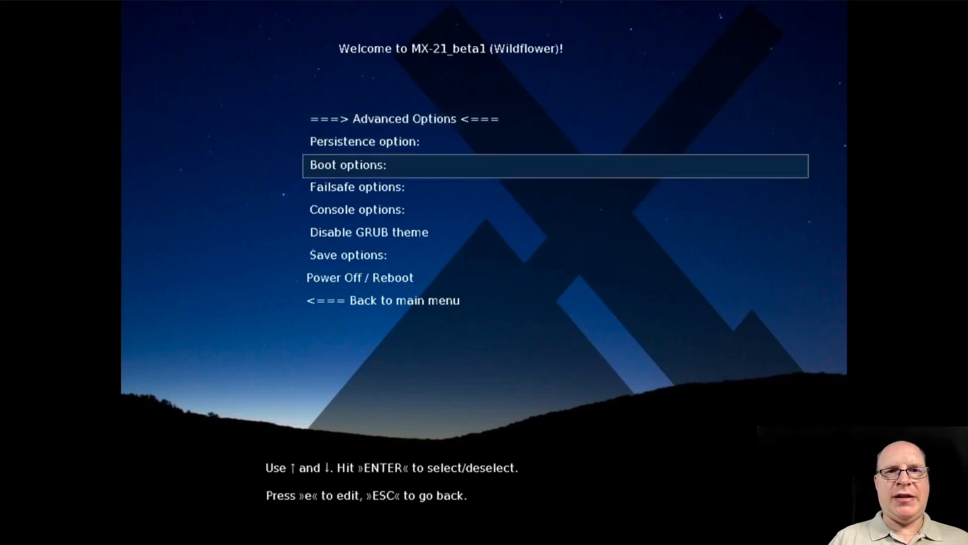
{"action": "key", "text": "Return"}
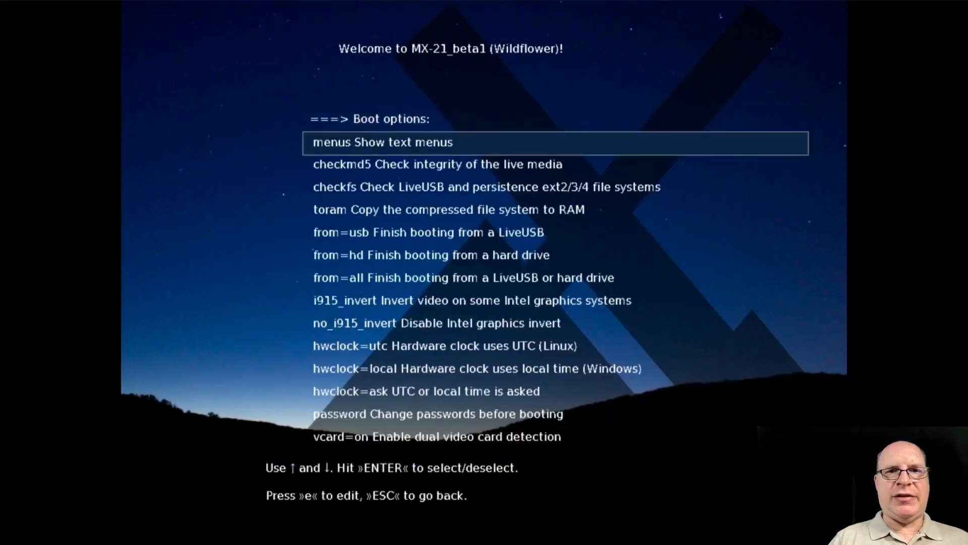
{"action": "key", "text": "Down"}
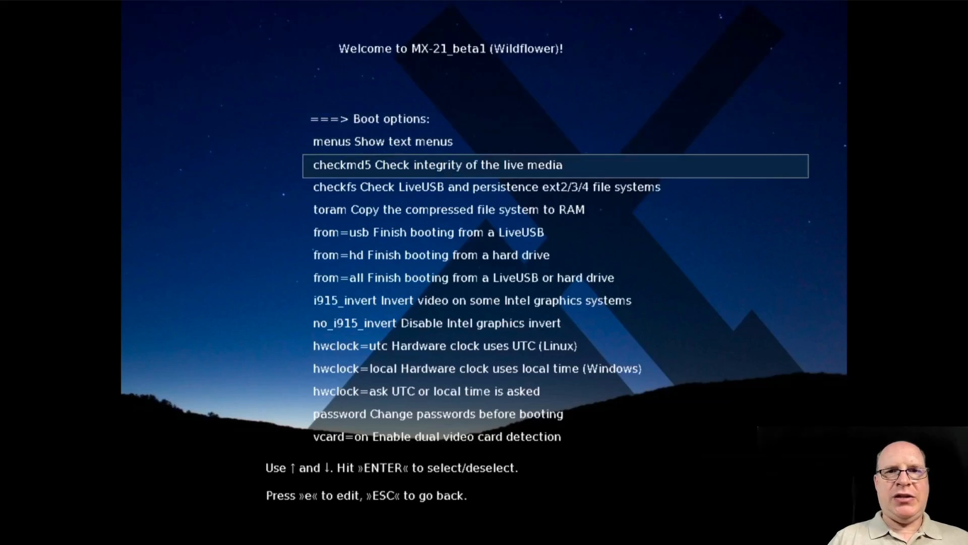
{"action": "key", "text": "Down"}
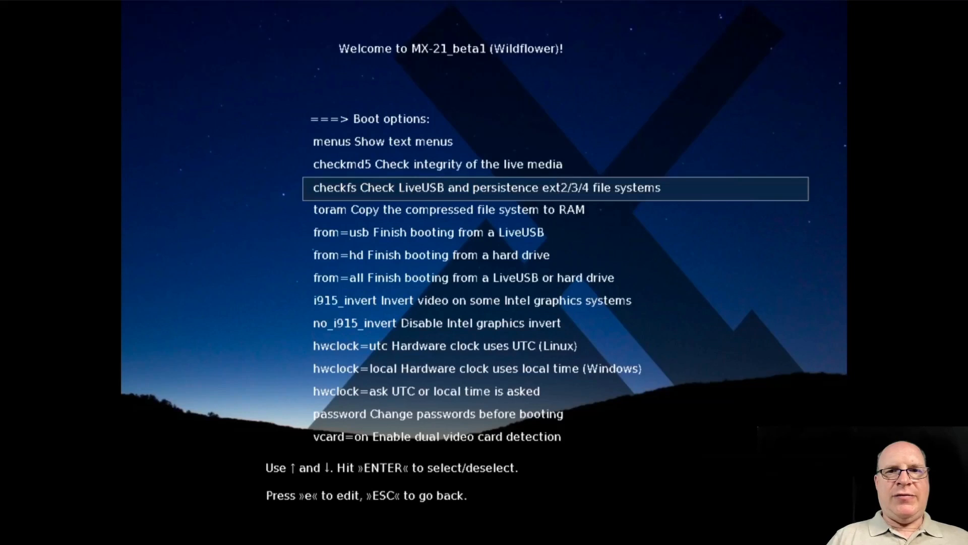
{"action": "key", "text": "Down"}
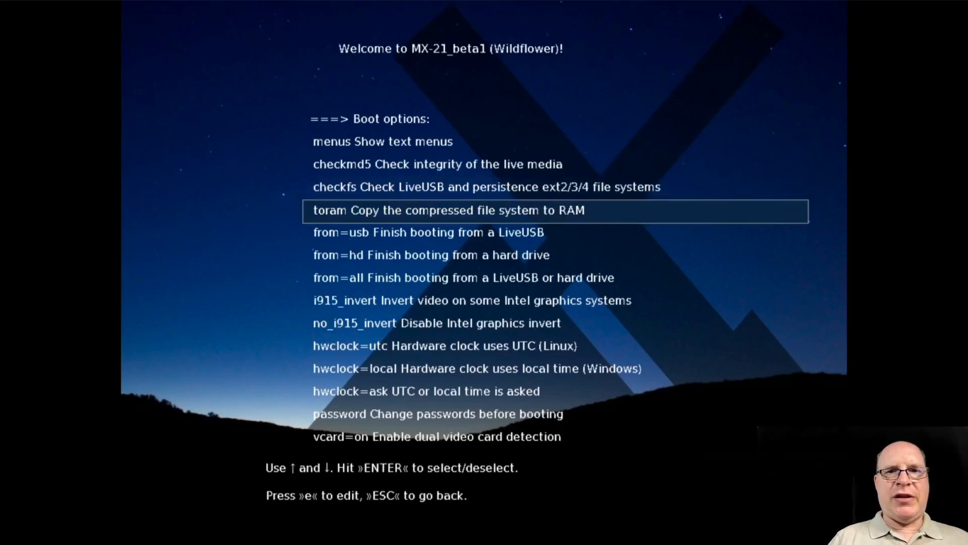
{"action": "key", "text": "Down"}
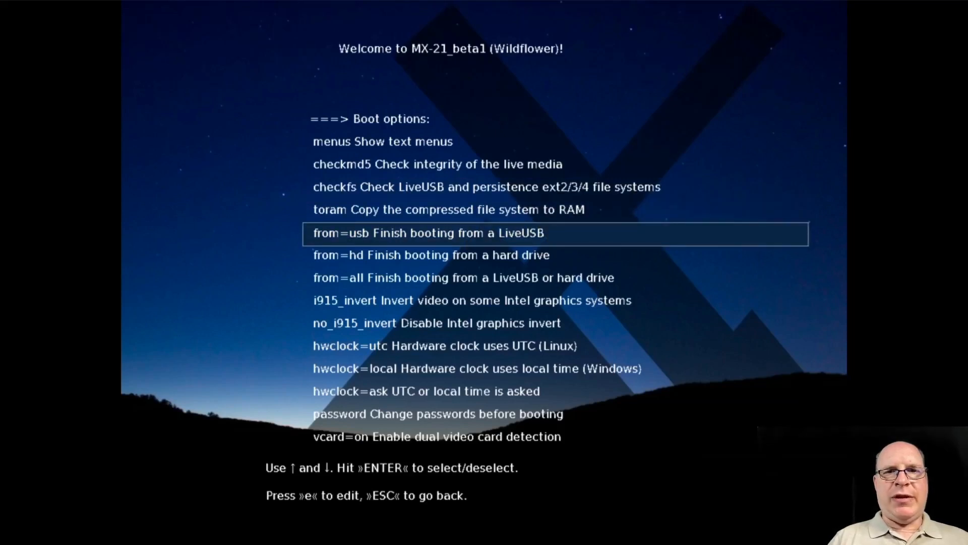
{"action": "key", "text": "Down"}
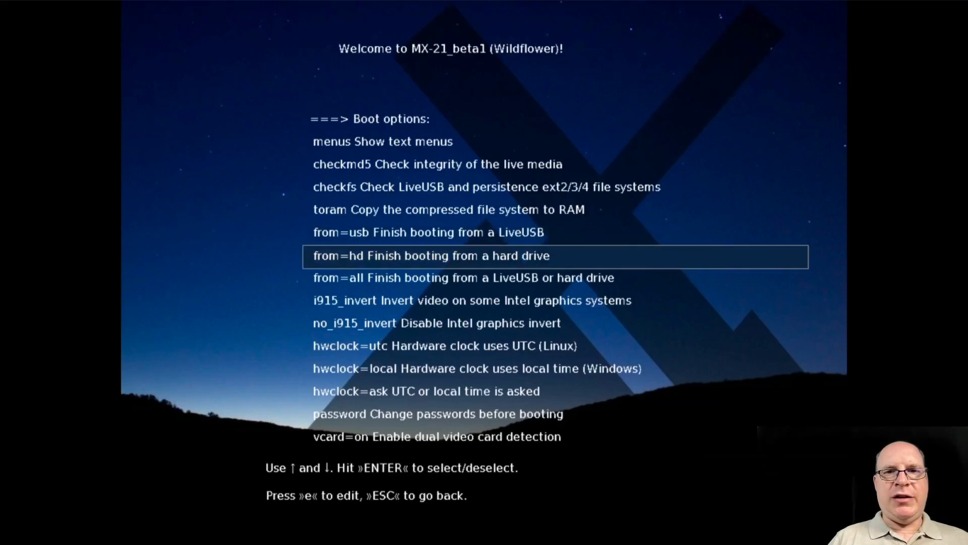
{"action": "key", "text": "Down"}
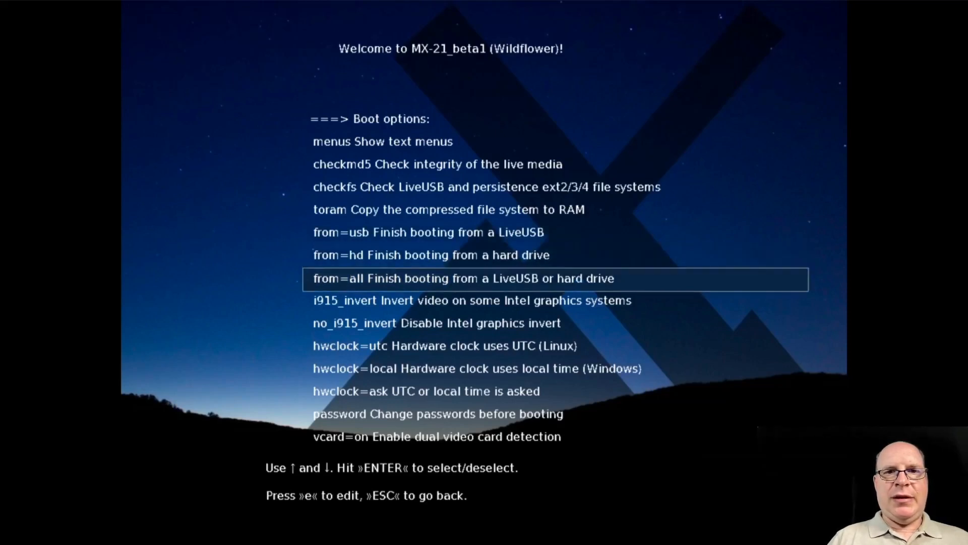
{"action": "key", "text": "Down"}
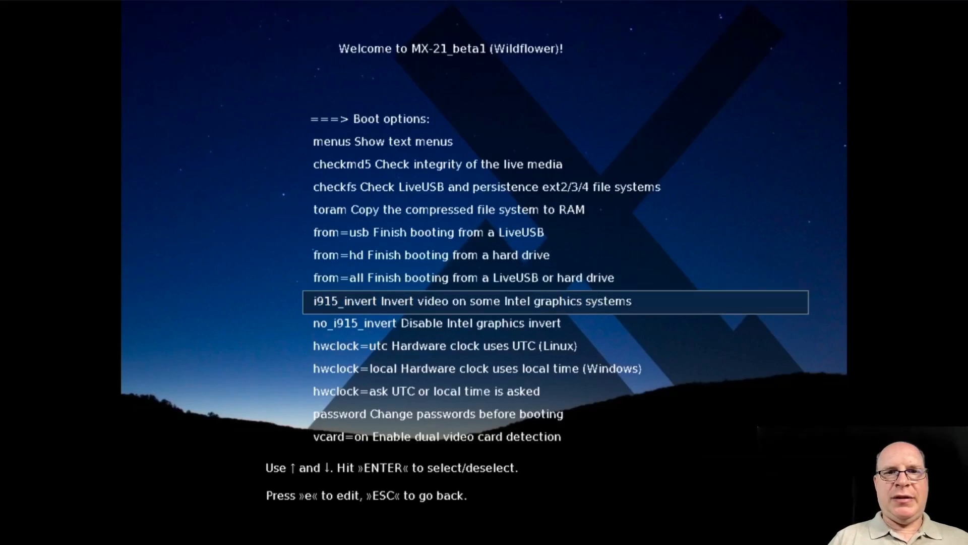
{"action": "key", "text": "Down"}
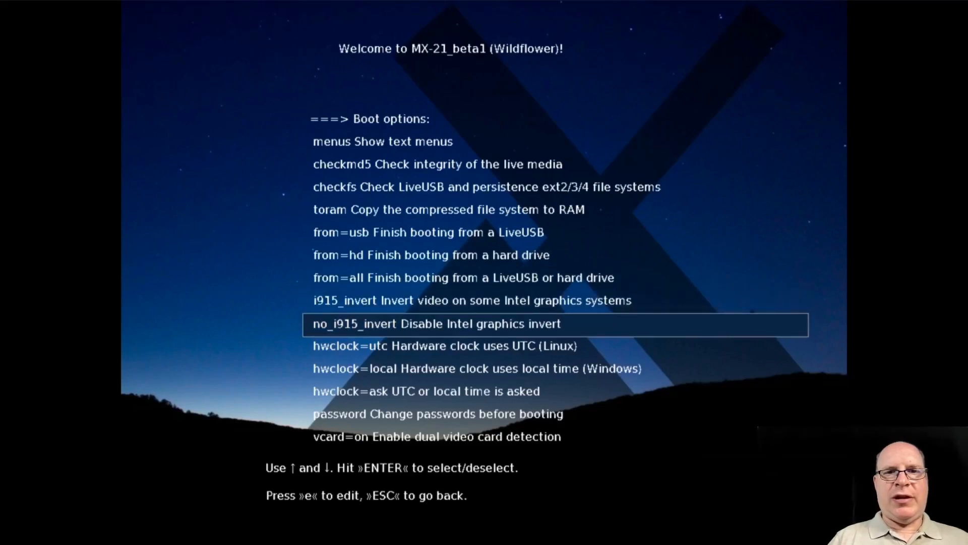
{"action": "key", "text": "Down"}
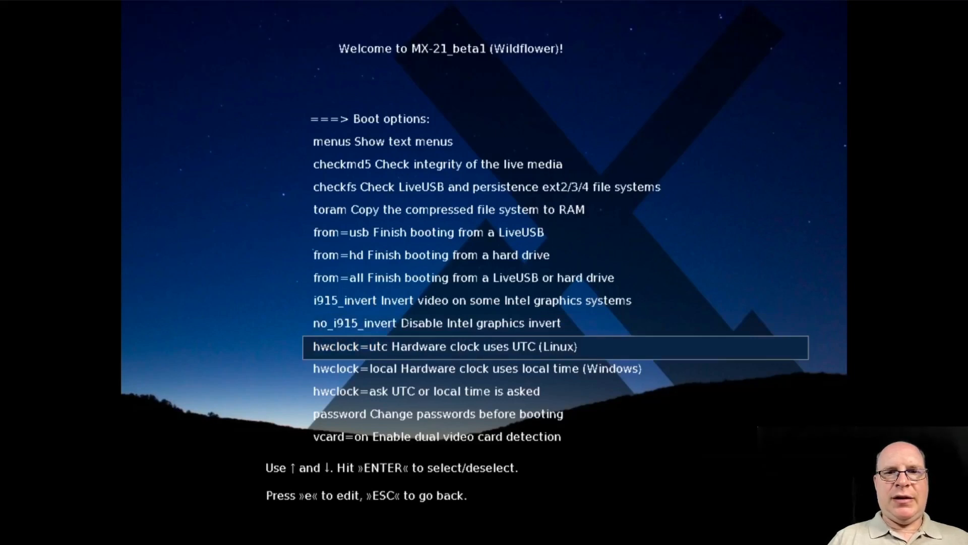
{"action": "key", "text": "Down"}
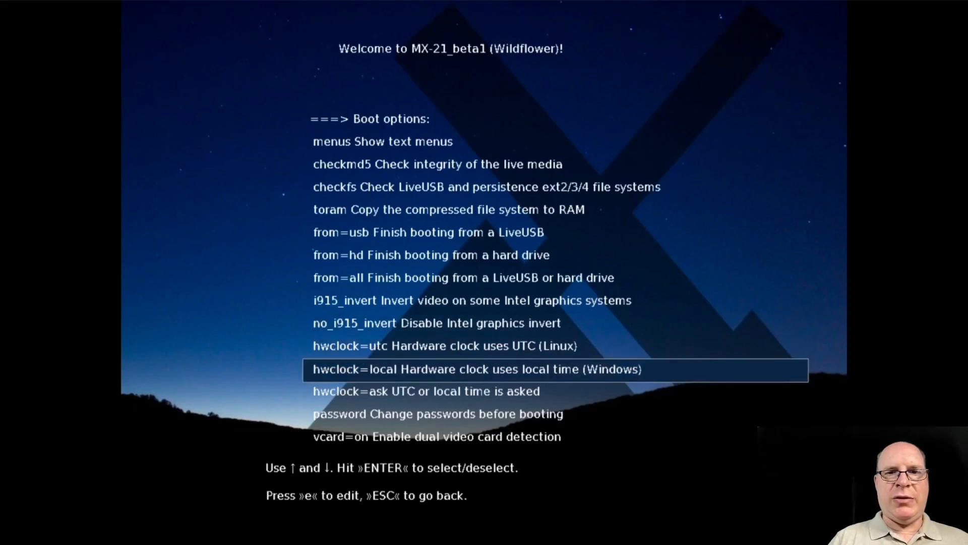
{"action": "key", "text": "Down"}
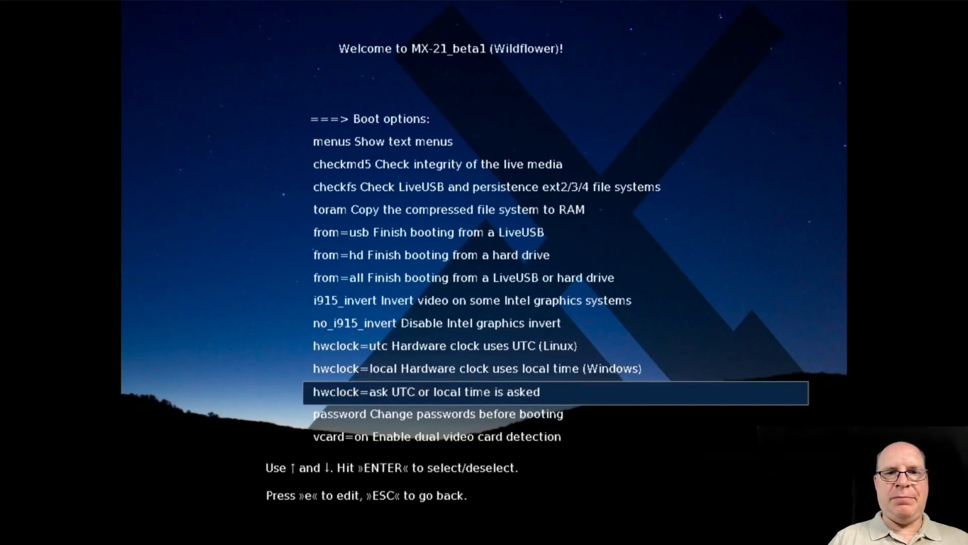
{"action": "key", "text": "Down"}
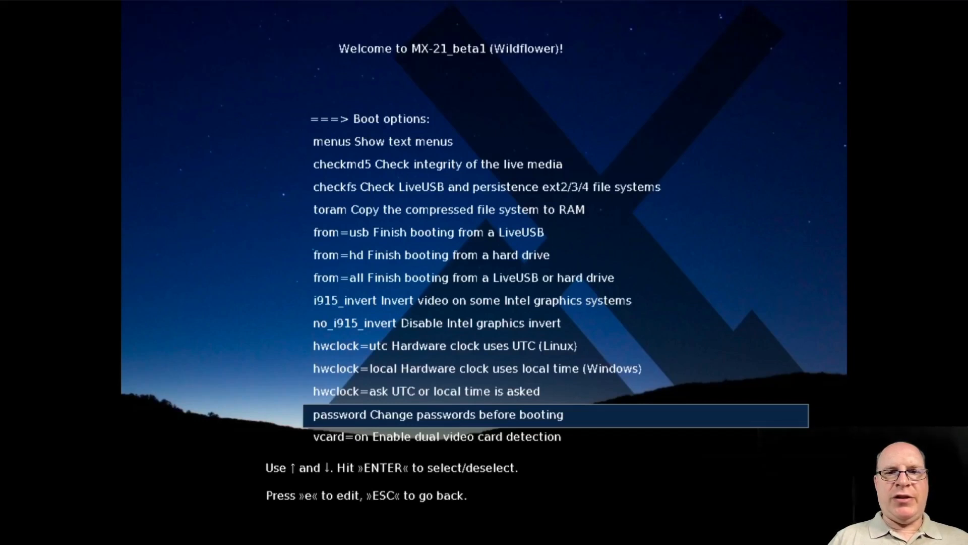
{"action": "key", "text": "Down"}
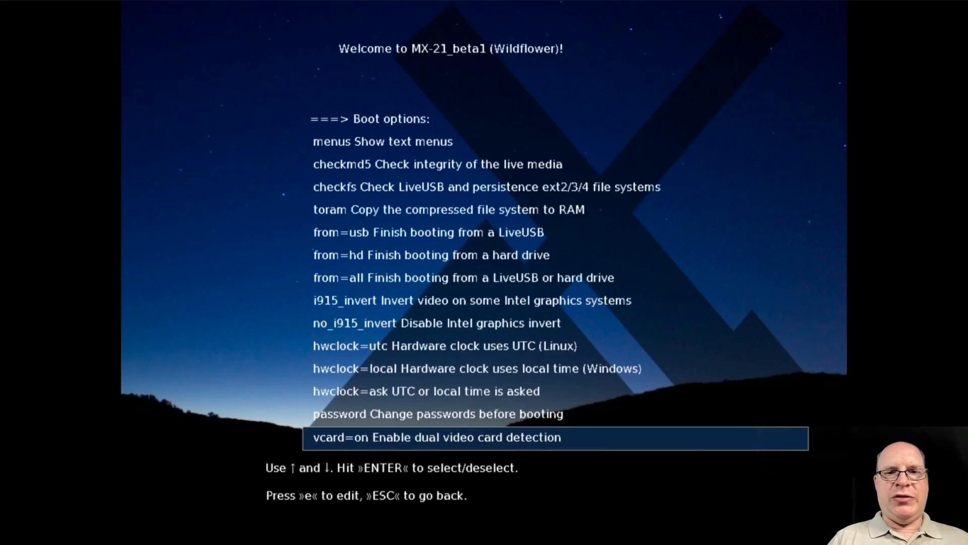
{"action": "key", "text": "Down"}
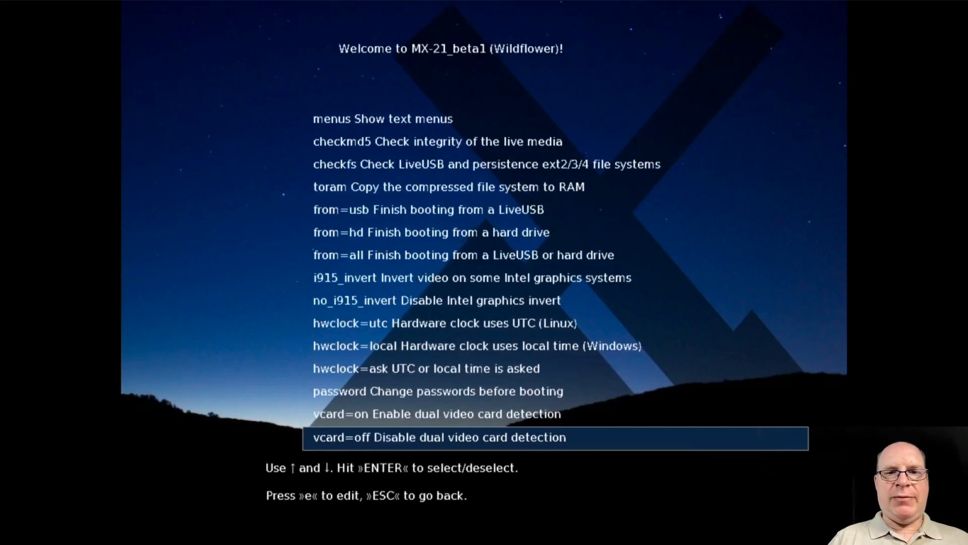
{"action": "key", "text": "Down"}
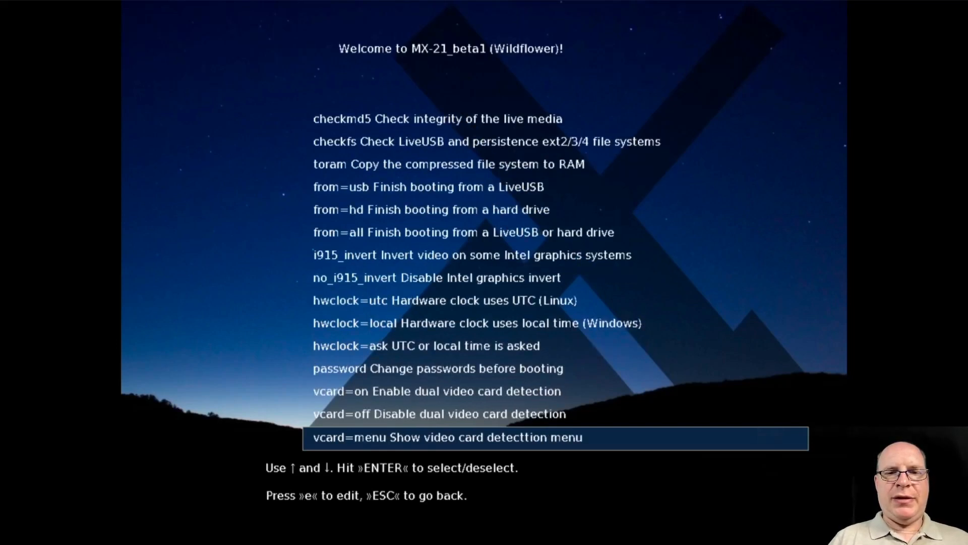
{"action": "key", "text": "Down"}
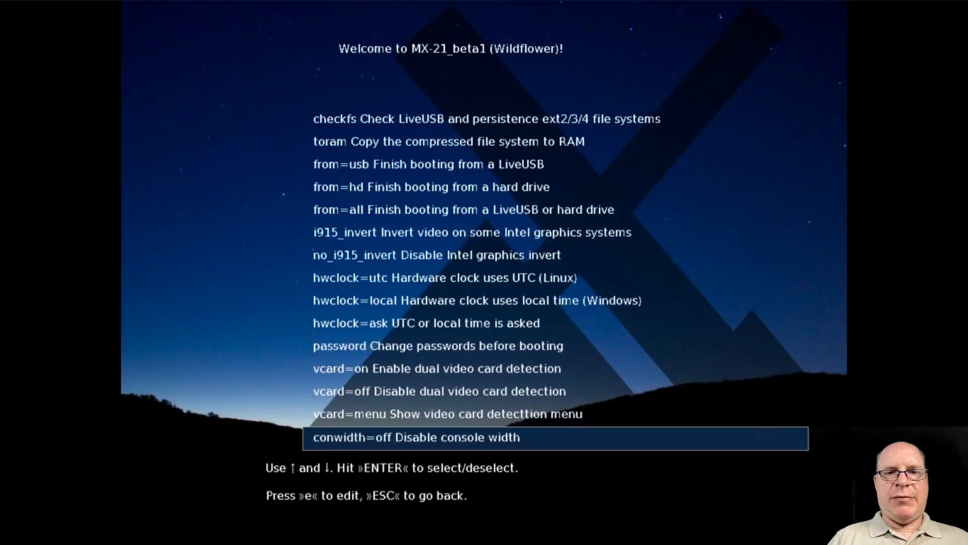
{"action": "key", "text": "Down"}
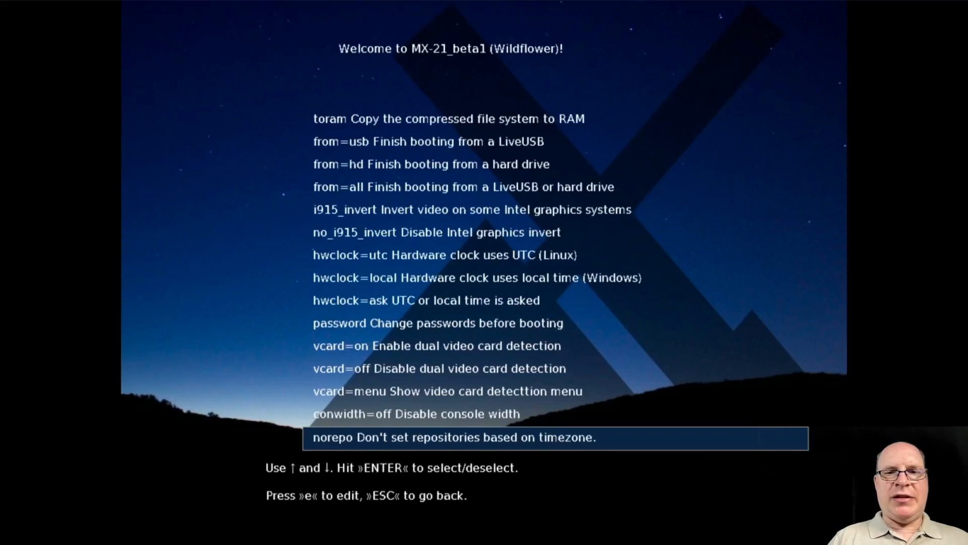
{"action": "key", "text": "Down"}
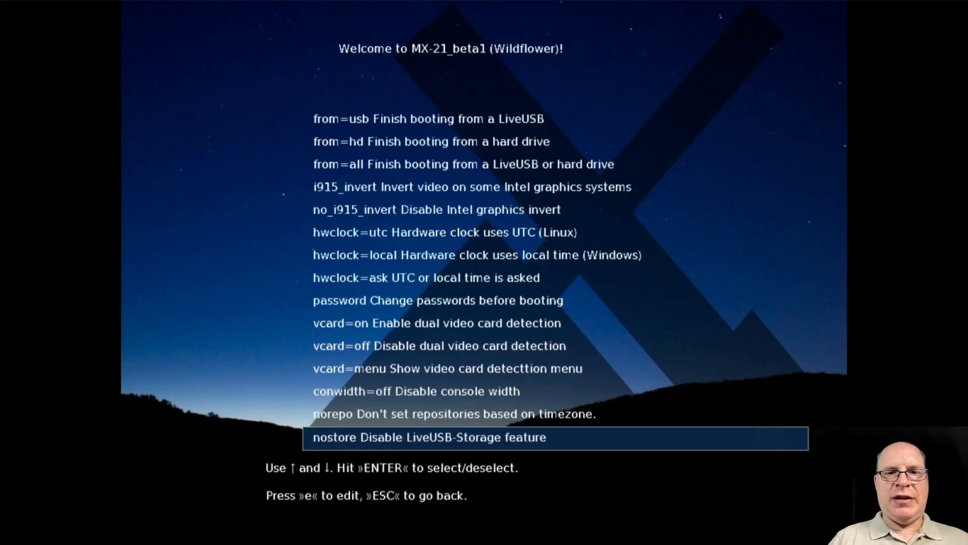
{"action": "key", "text": "Down"}
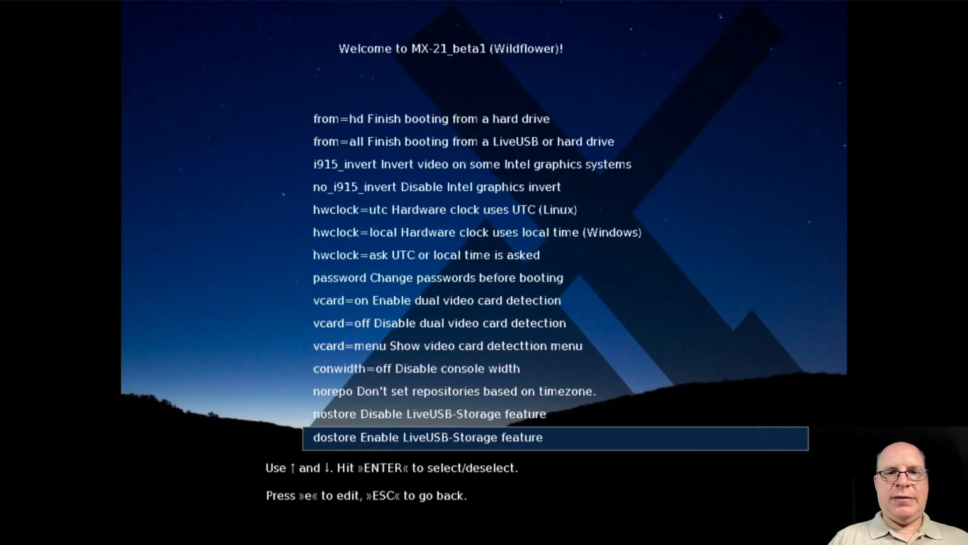
{"action": "key", "text": "Down"}
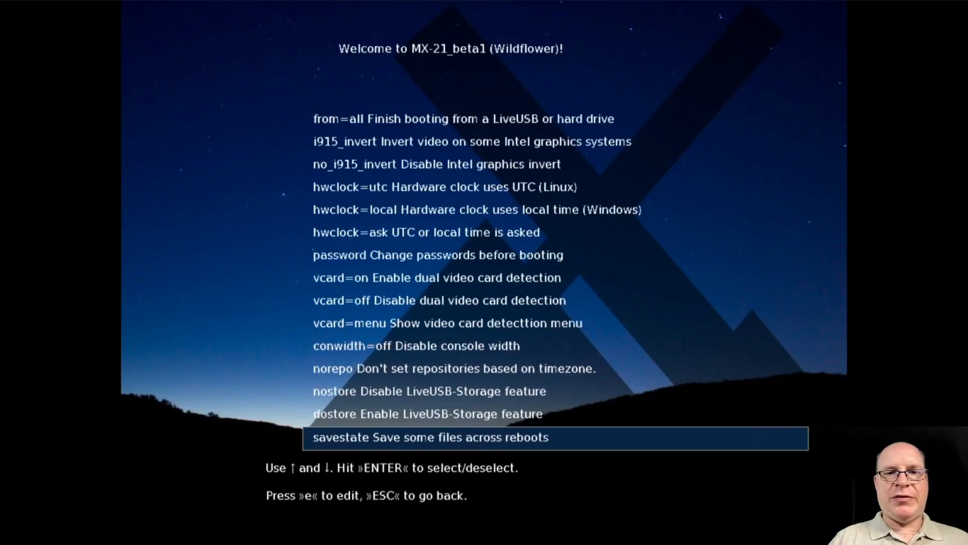
{"action": "key", "text": "Down"}
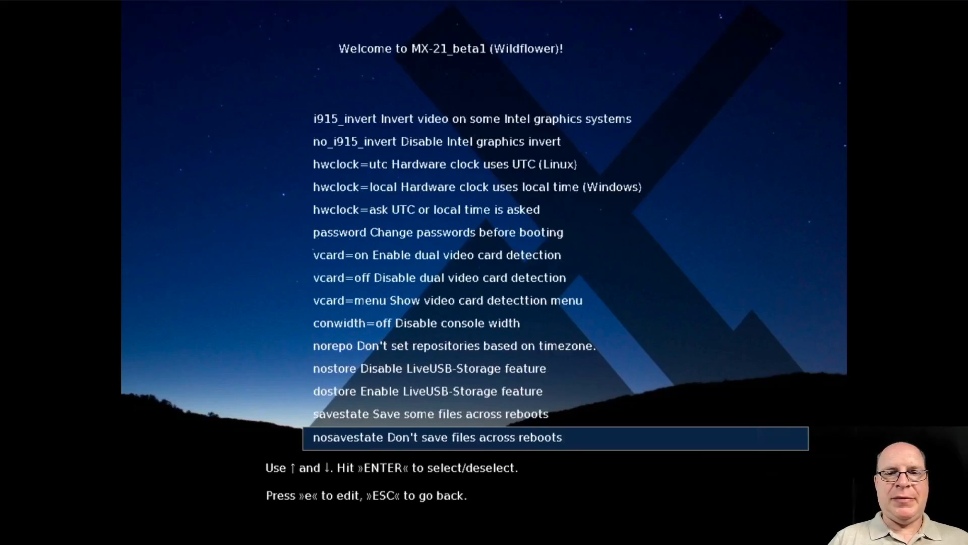
{"action": "key", "text": "Down"}
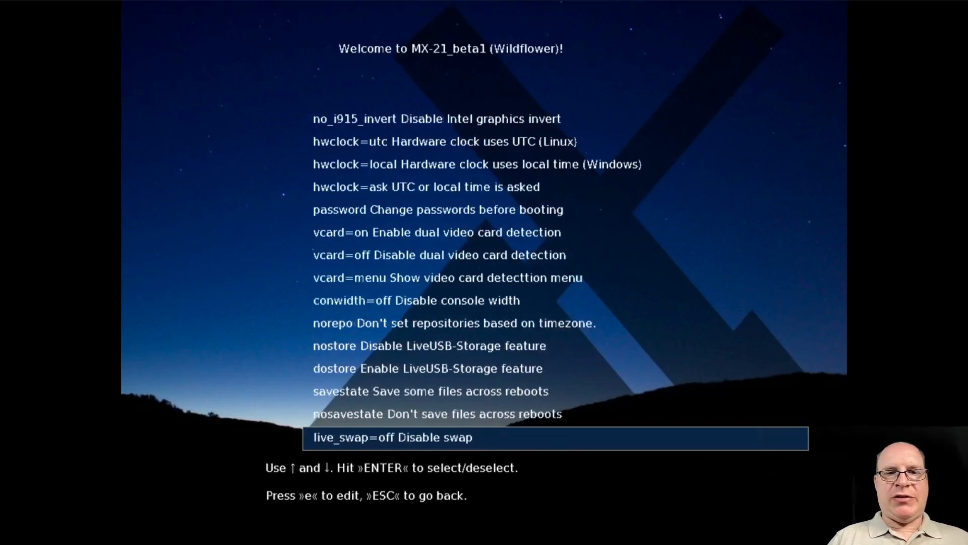
{"action": "key", "text": "Down"}
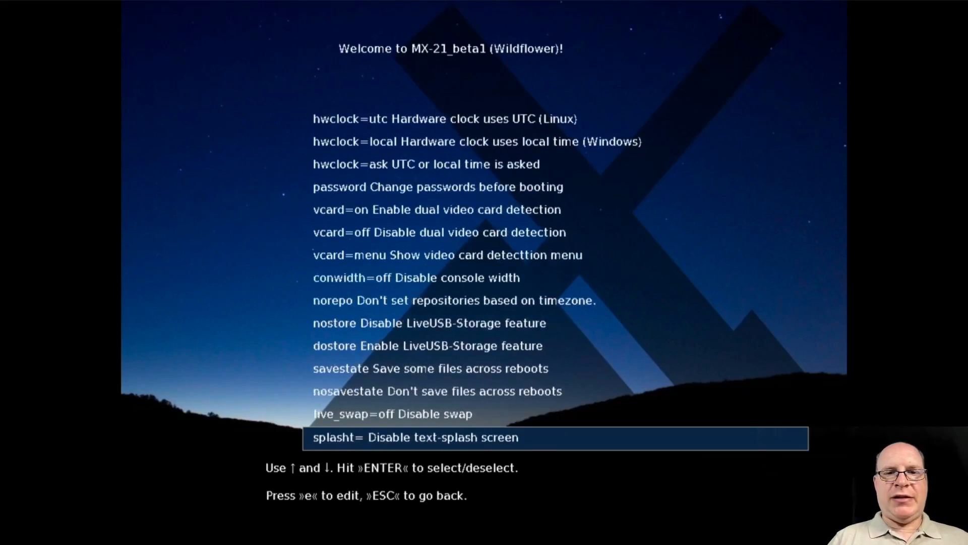
{"action": "key", "text": "Down"}
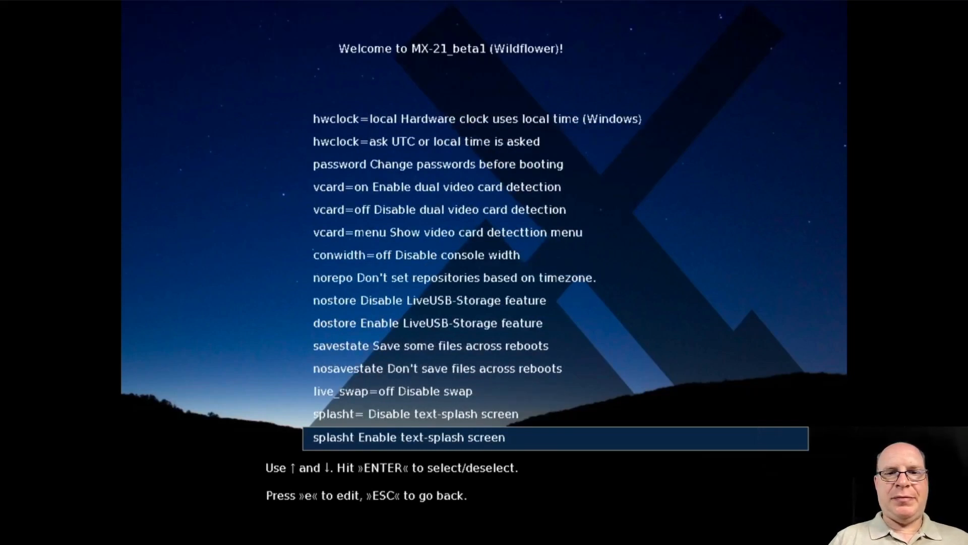
{"action": "key", "text": "Down"}
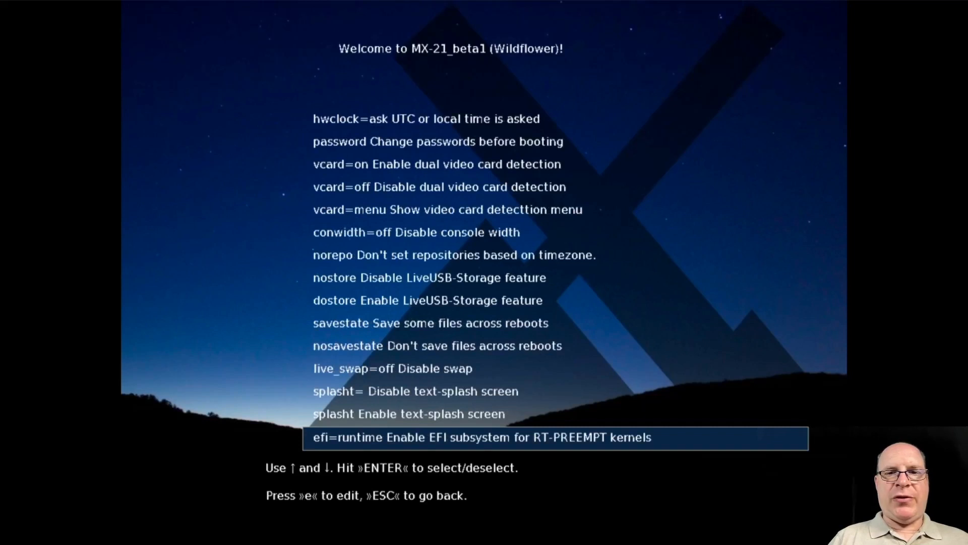
{"action": "key", "text": "Down"}
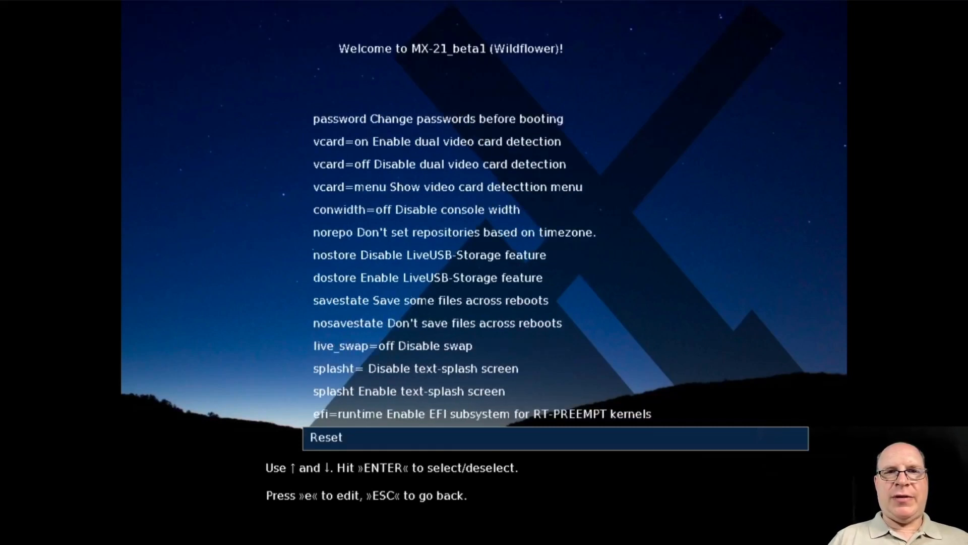
{"action": "key", "text": "Escape"}
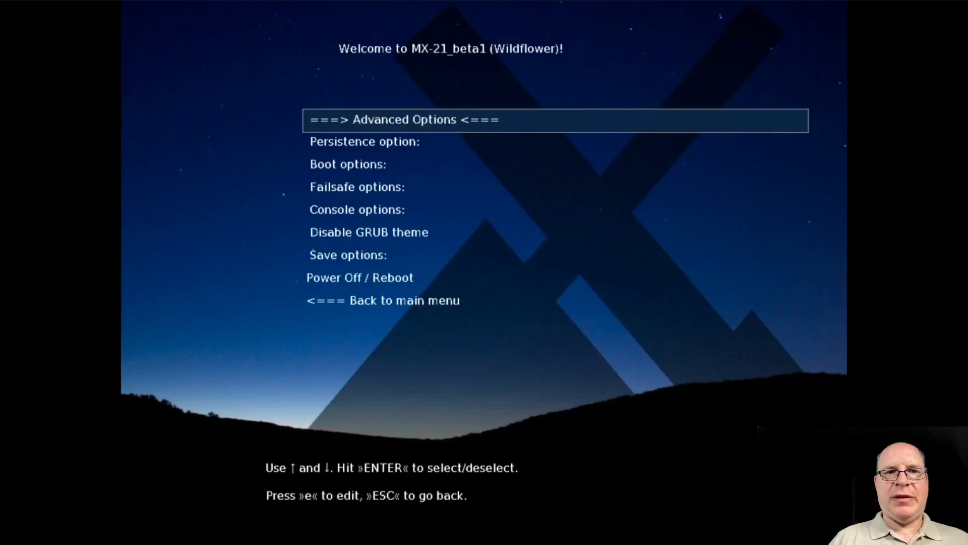
View the failsafe options in the advanced options and leave the list without selecting one
{"action": "key", "text": "Down"}
{"action": "key", "text": "Down"}
{"action": "key", "text": "Down"}
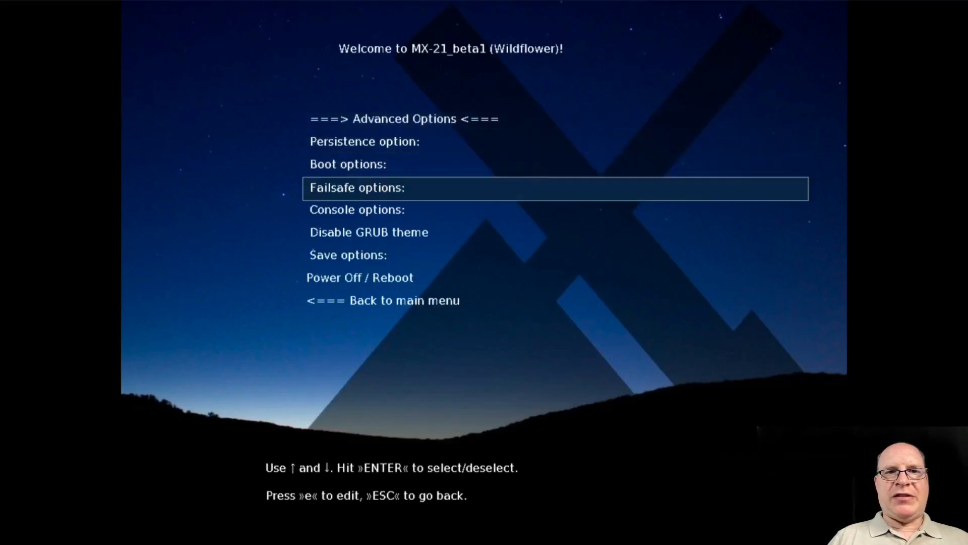
{"action": "key", "text": "Return"}
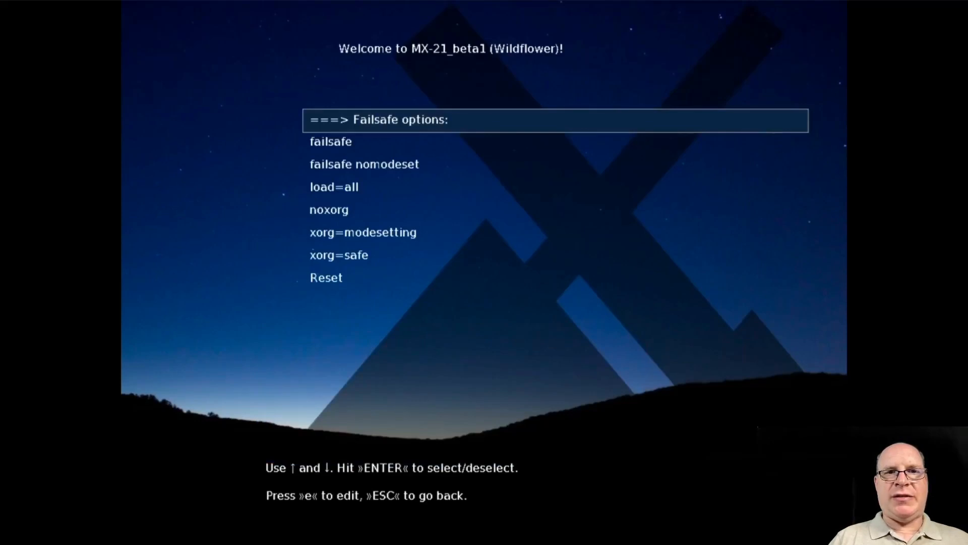
{"action": "key", "text": "Escape"}
View the console resolution options without selecting one, and return to the main boot menu
{"action": "key", "text": "Down"}
{"action": "key", "text": "Down"}
{"action": "key", "text": "Down"}
{"action": "key", "text": "Down"}
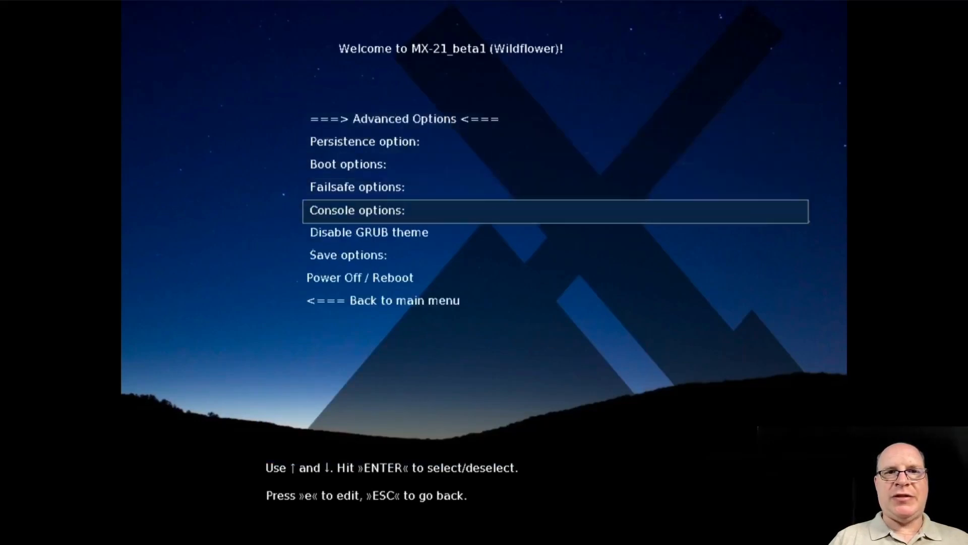
{"action": "key", "text": "Return"}
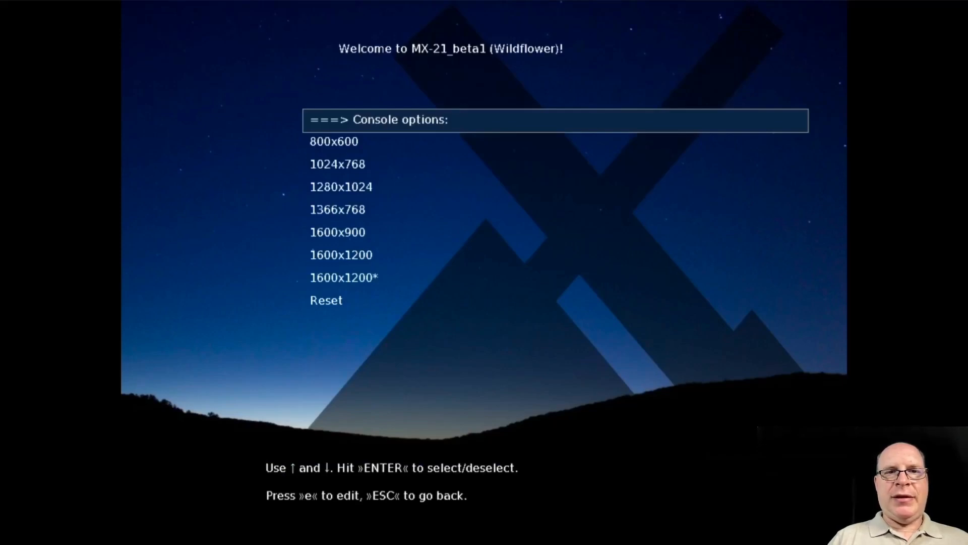
{"action": "key", "text": "Escape"}
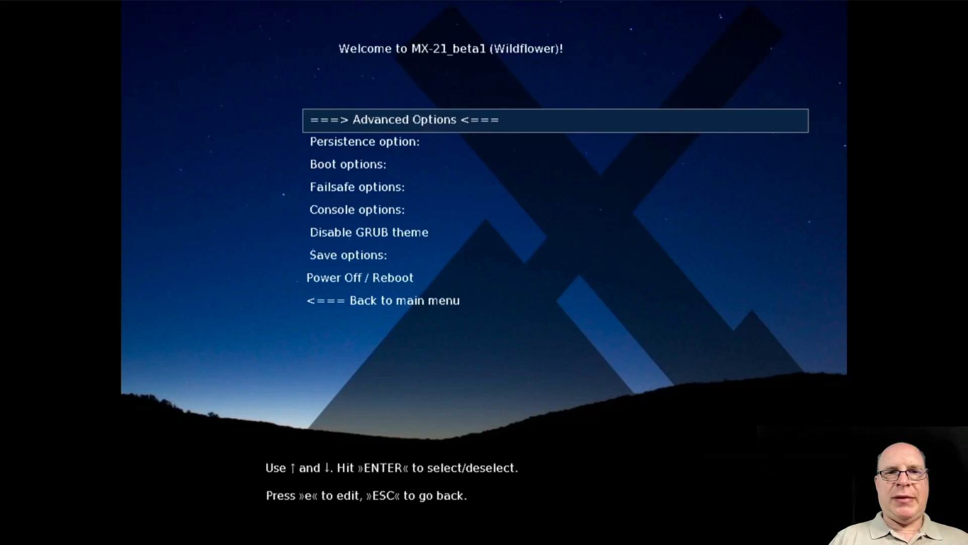
{"action": "key", "text": "Escape"}
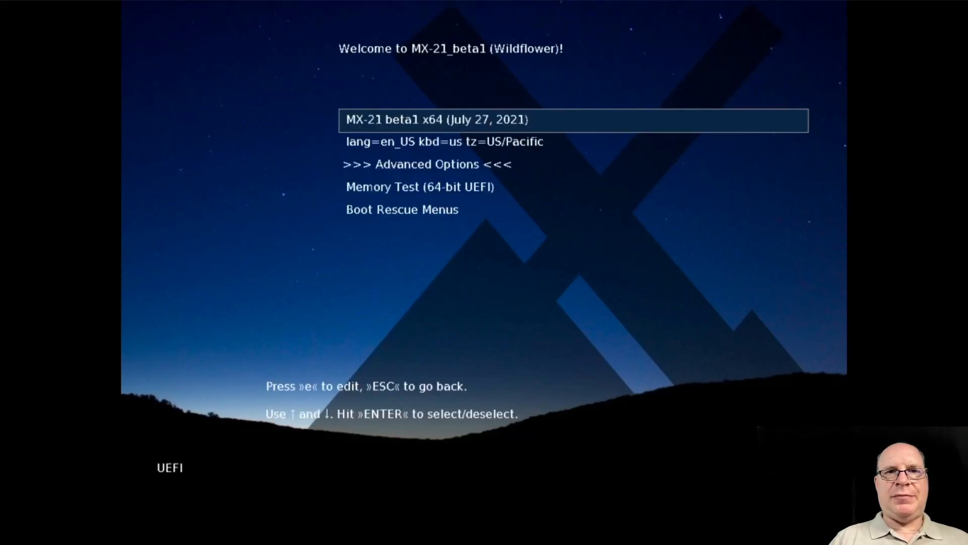
Boot the MX-21 beta1 x64 live system and launch the MX Linux installer from the welcome screen
{"action": "key", "text": "Return"}
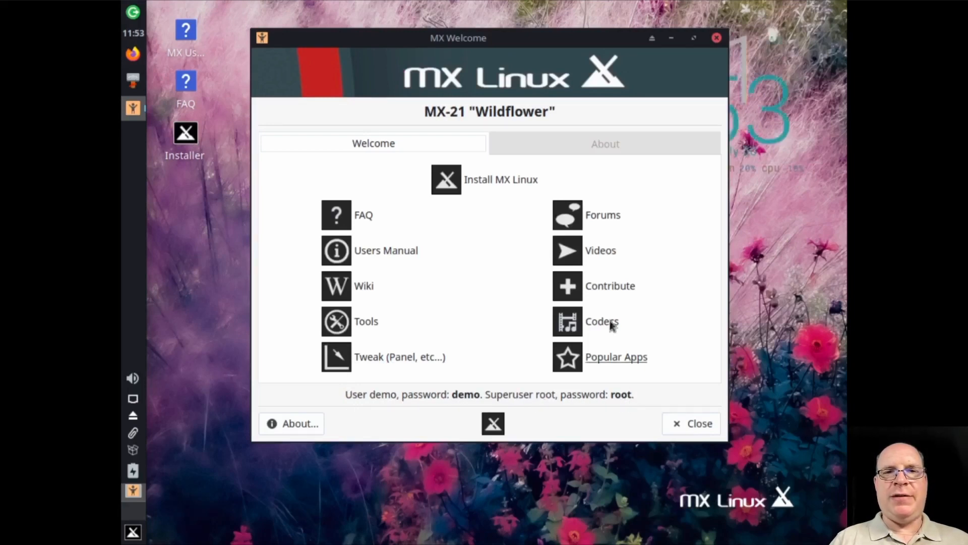
{"action": "left_click", "coordinate": [485, 176]}
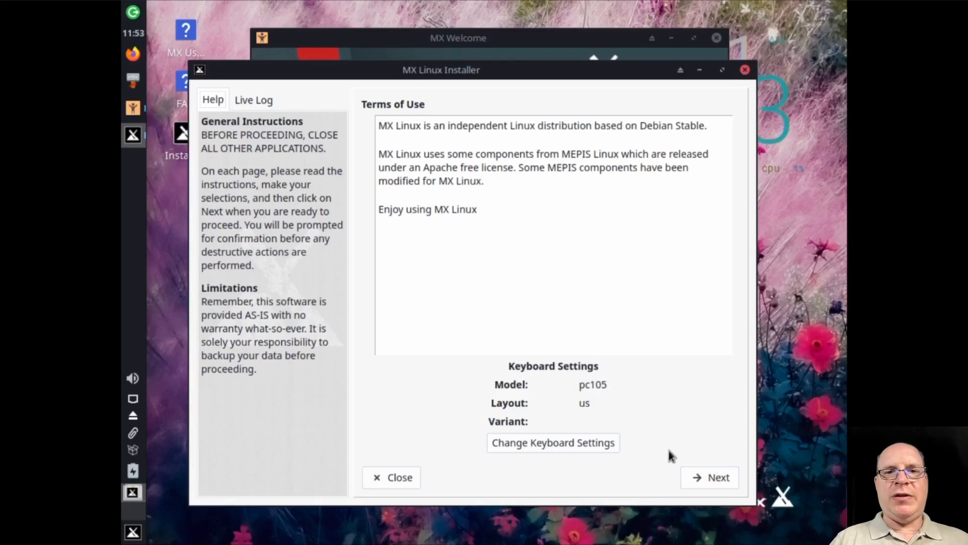
Start a regular install using the entire disk vda with the default us keyboard layout, and approve formatting the disk
{"action": "left_click", "coordinate": [705, 482]}
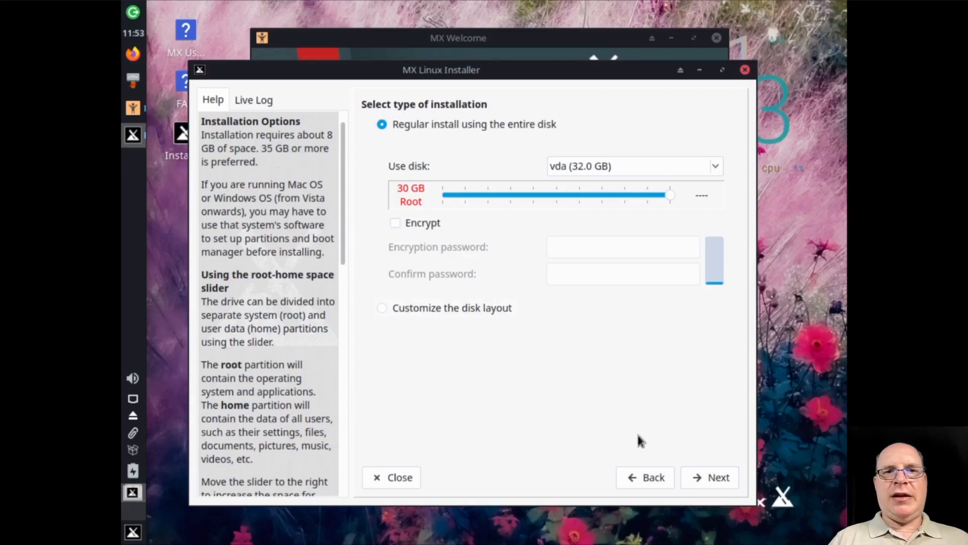
{"action": "left_click", "coordinate": [709, 479]}
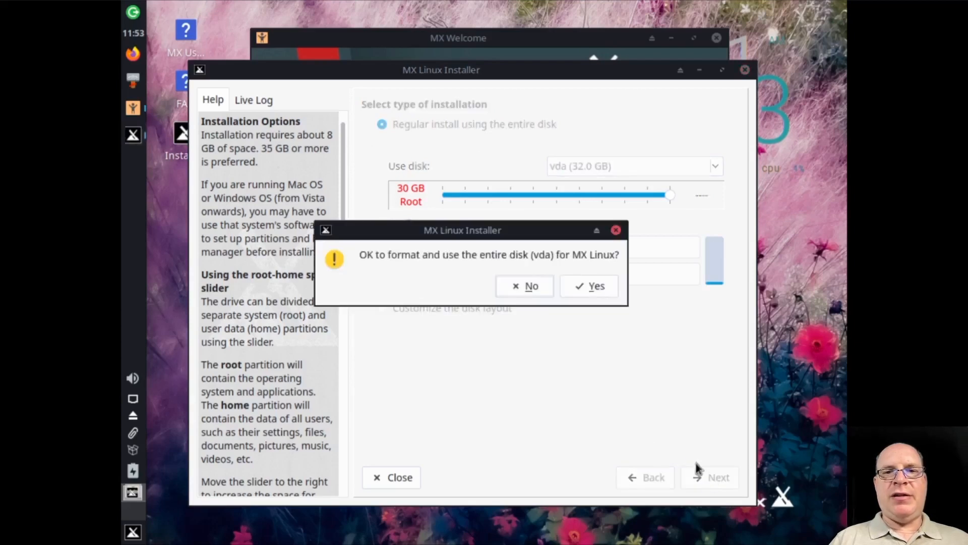
{"action": "left_click", "coordinate": [600, 286]}
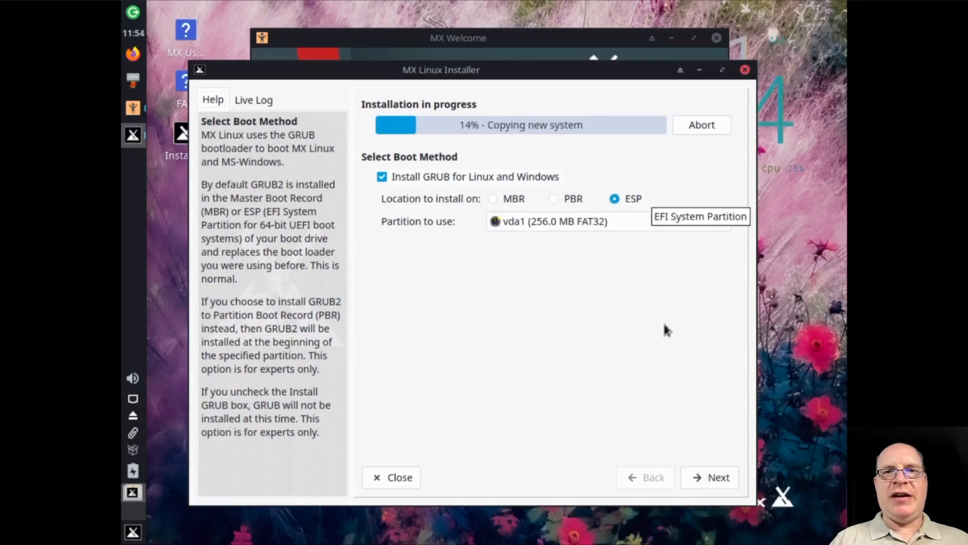
Accept installing GRUB to the ESP on vda1 and keep the default computer network names with the SaMBa server enabled
{"action": "left_click", "coordinate": [707, 485]}
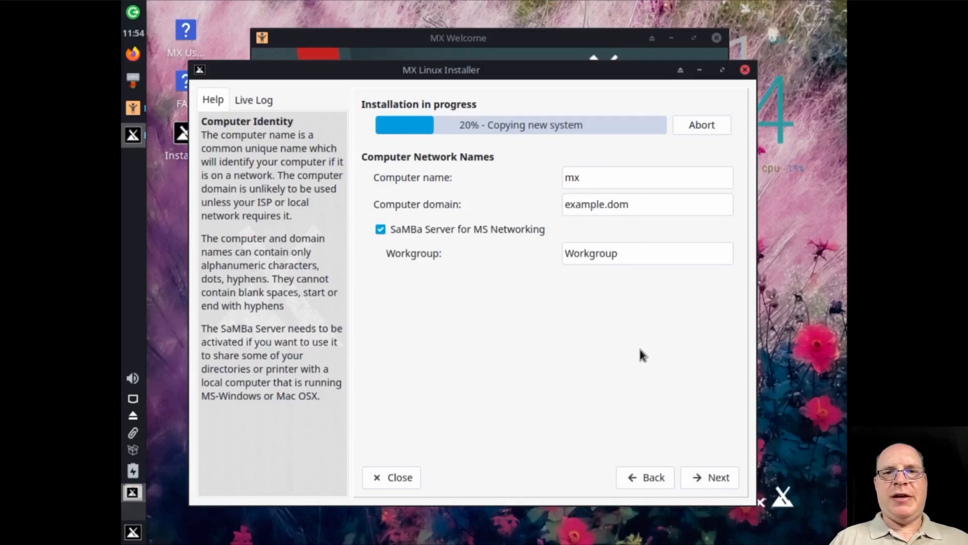
{"action": "left_click", "coordinate": [707, 477]}
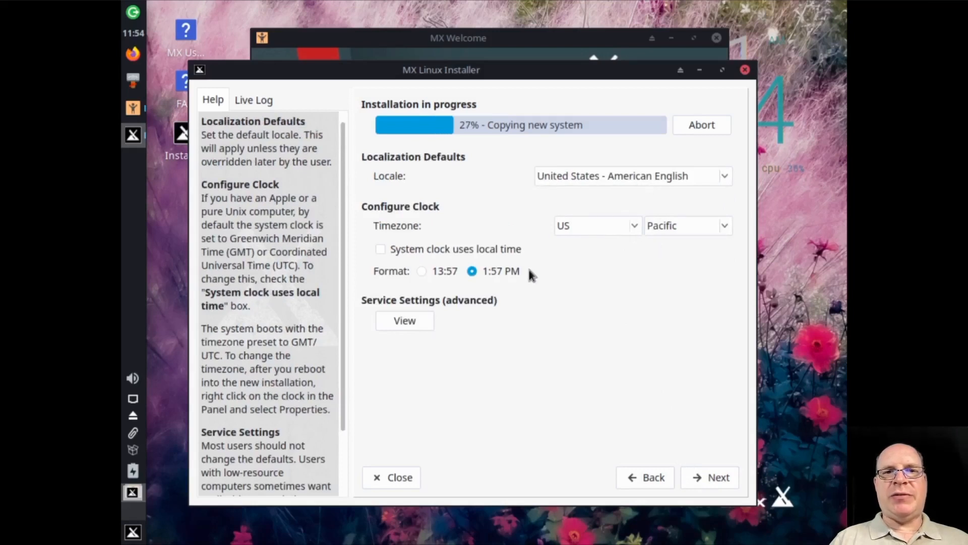
Review the common services to enable without changing them, and accept the American English locale, US/Pacific timezone and 12-hour clock format
{"action": "left_click", "coordinate": [407, 322]}
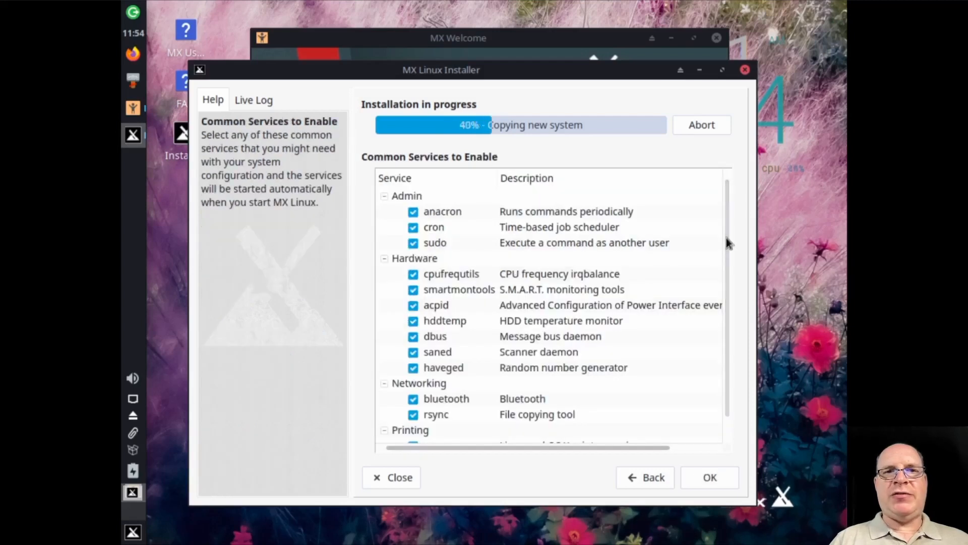
{"action": "scroll", "coordinate": [727, 243], "scroll_direction": "down", "scroll_amount": 1}
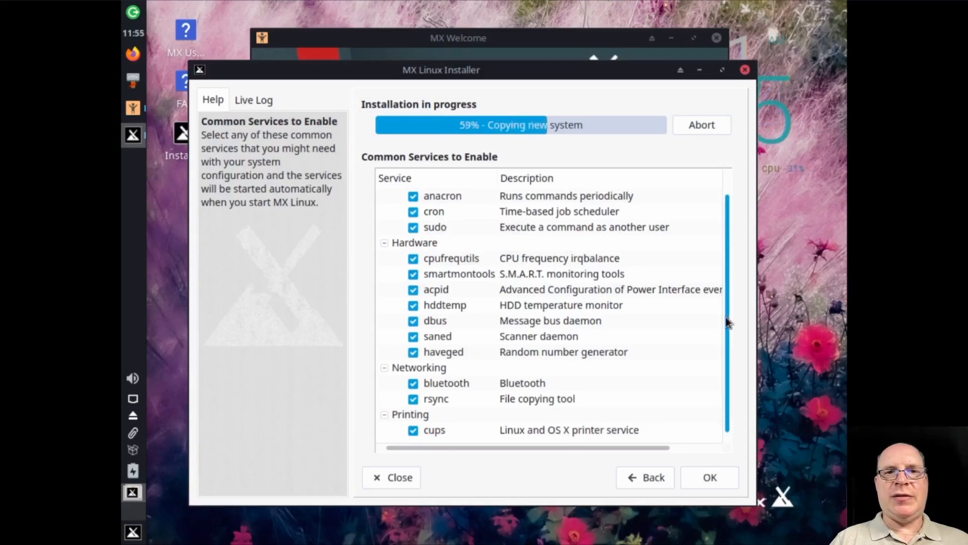
{"action": "left_click", "coordinate": [704, 482]}
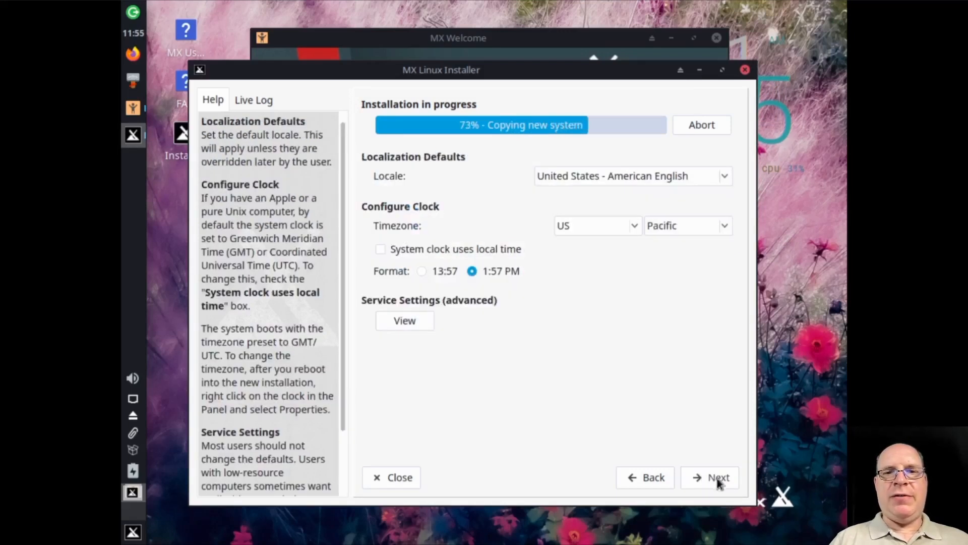
{"action": "left_click", "coordinate": [720, 482]}
Enter the default user login name, fill in and confirm the user and root passwords, and continue the installation
{"action": "type", "text": "s"}
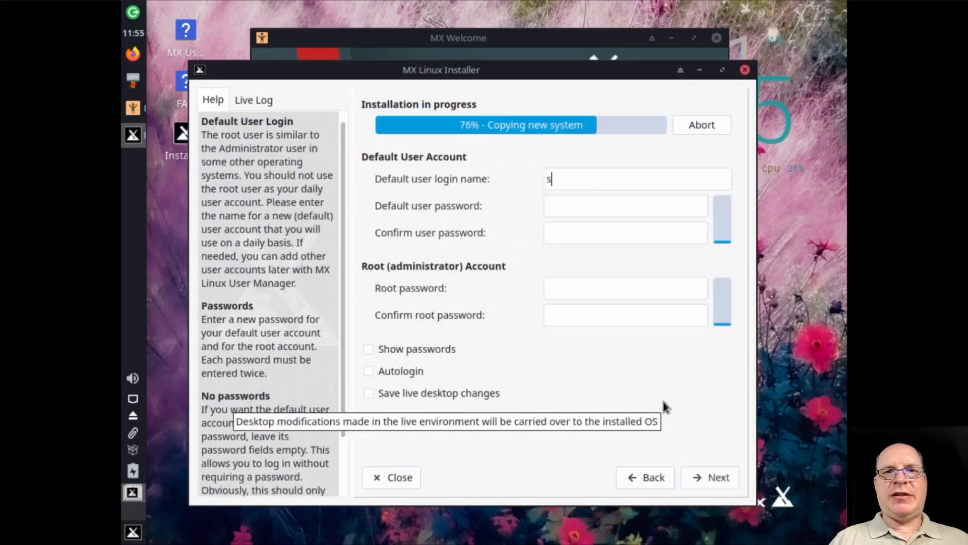
{"action": "type", "text": "tephen"}
{"action": "key", "text": "Tab"}
{"action": "type", "text": "********"}
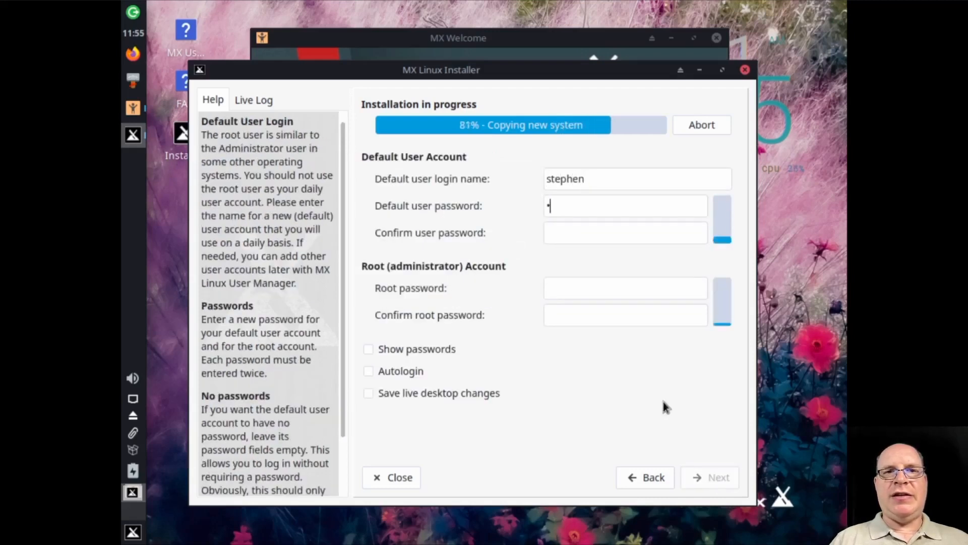
{"action": "key", "text": "Tab"}
{"action": "type", "text": "********"}
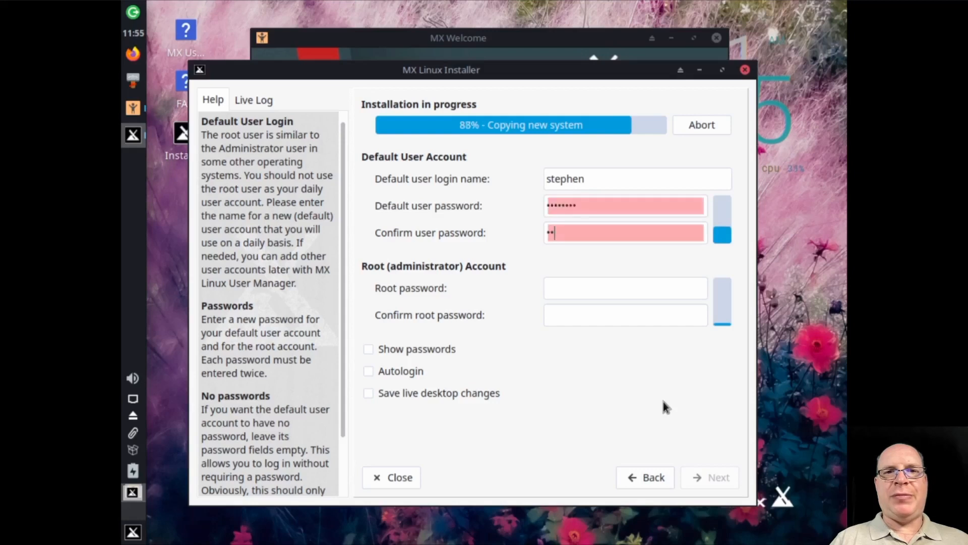
{"action": "key", "text": "Tab"}
{"action": "type", "text": "********"}
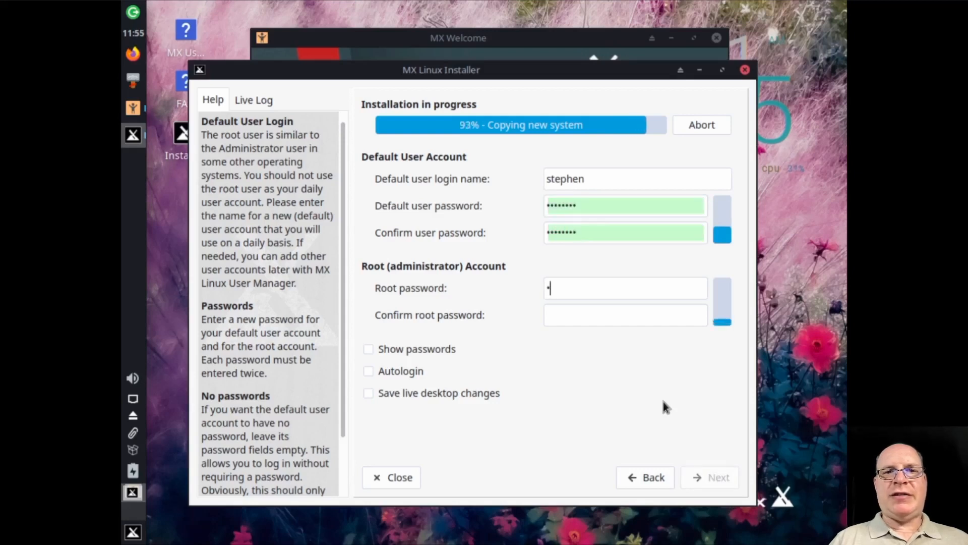
{"action": "key", "text": "Tab"}
{"action": "type", "text": "********"}
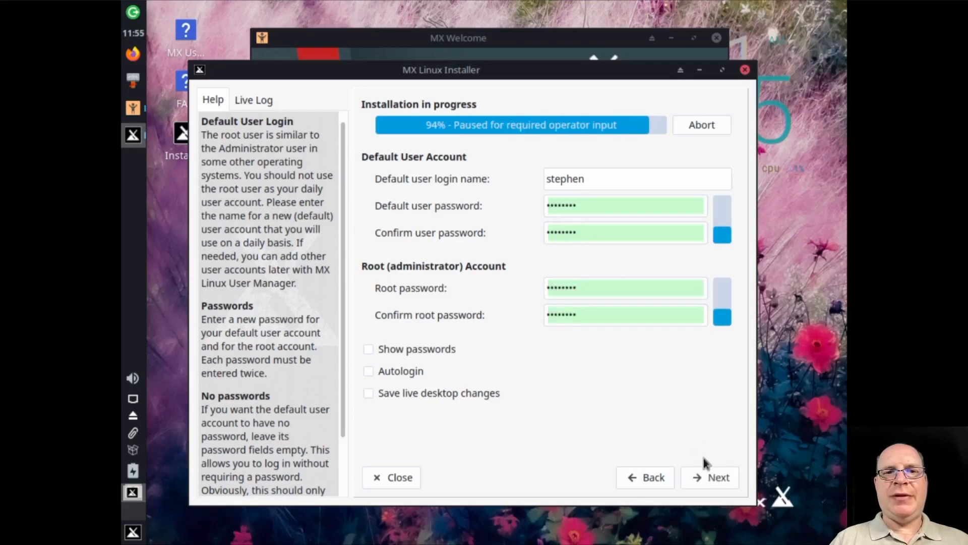
{"action": "left_click", "coordinate": [716, 478]}
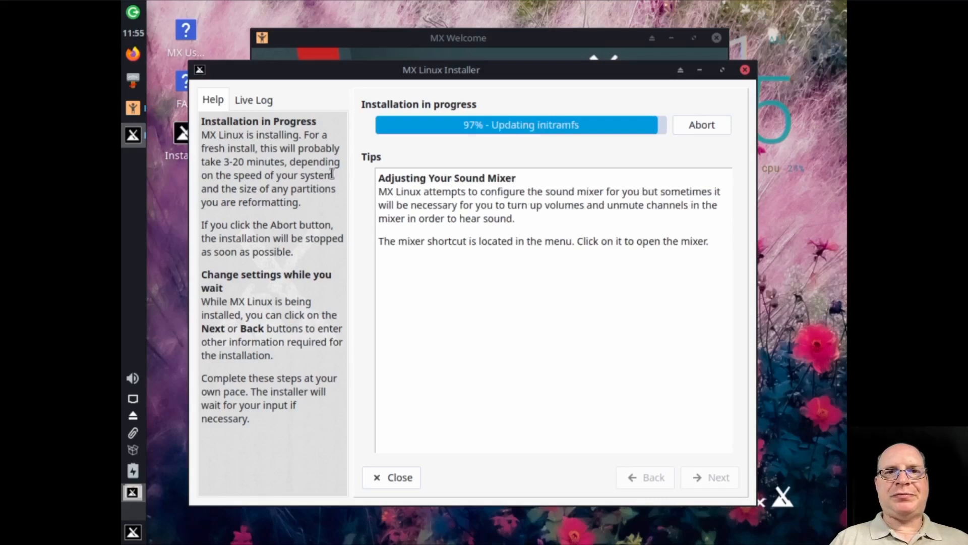
Show the installer's live log, widen the log pane and window, and follow the log to its end
{"action": "left_click", "coordinate": [247, 102]}
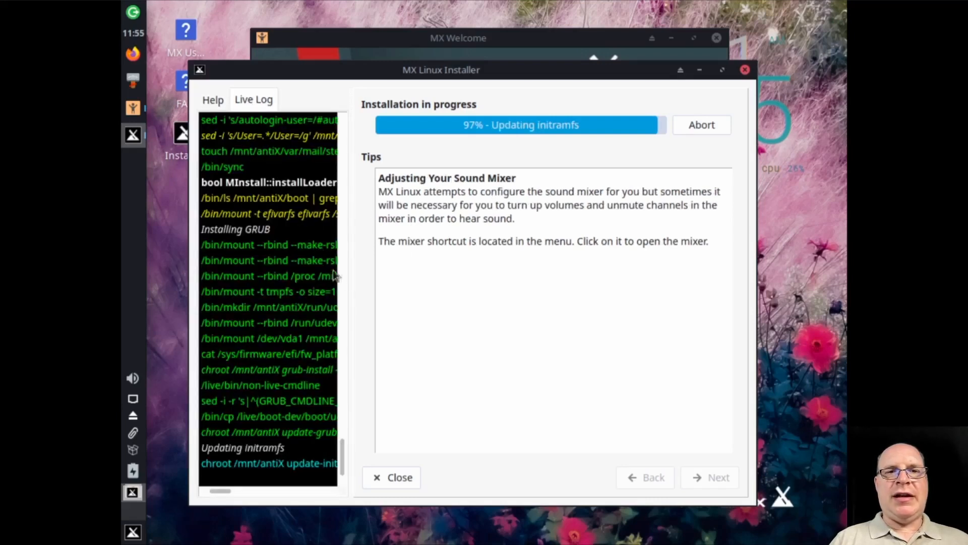
{"action": "left_click_drag", "start_coordinate": [350, 286], "coordinate": [527, 287]}
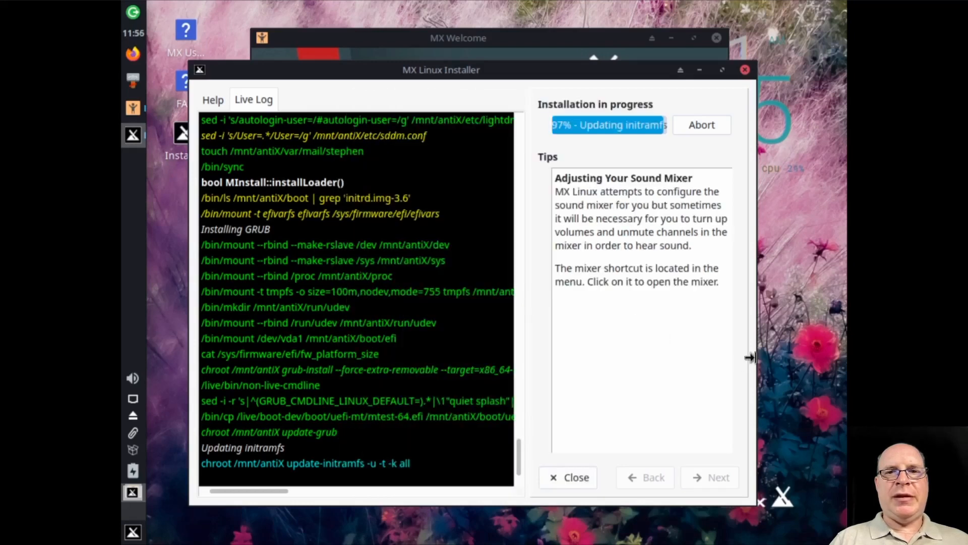
{"action": "left_click_drag", "start_coordinate": [755, 358], "coordinate": [814, 358]}
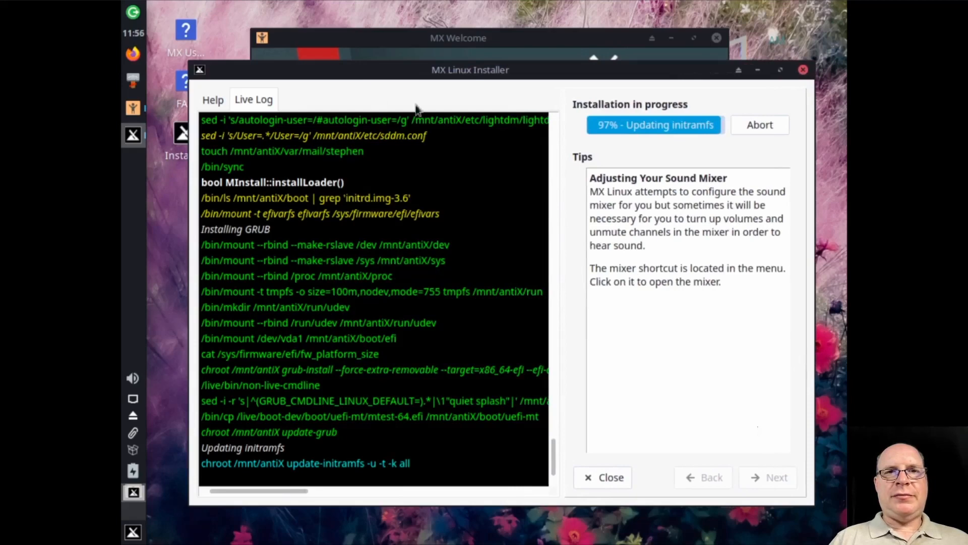
{"action": "left_click_drag", "start_coordinate": [809, 337], "coordinate": [835, 337]}
{"action": "scroll", "coordinate": [571, 449], "scroll_direction": "up", "scroll_amount": 1}
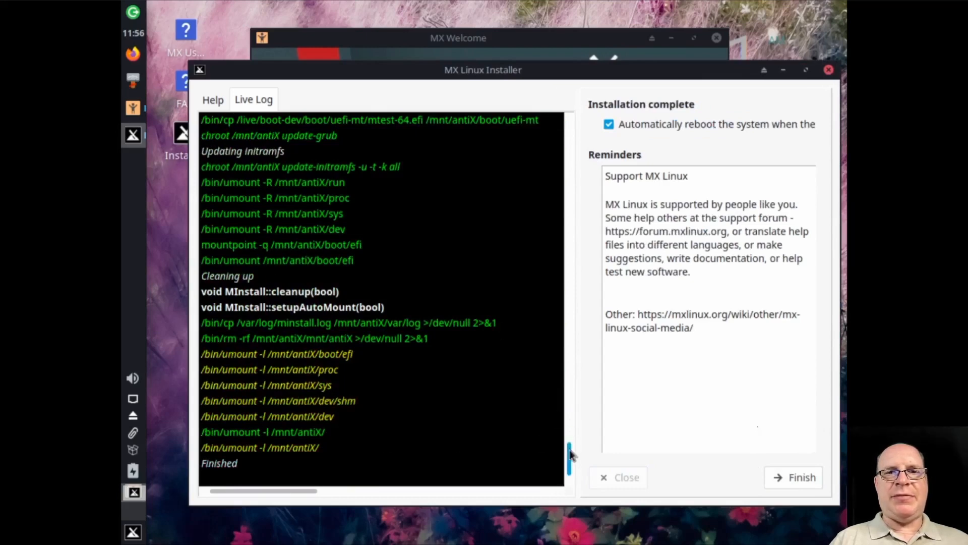
{"action": "mouse_move", "coordinate": [569, 454]}
{"action": "left_mouse_down"}
{"action": "mouse_move", "coordinate": [563, 301]}
{"action": "mouse_move", "coordinate": [569, 461]}
{"action": "left_mouse_up"}
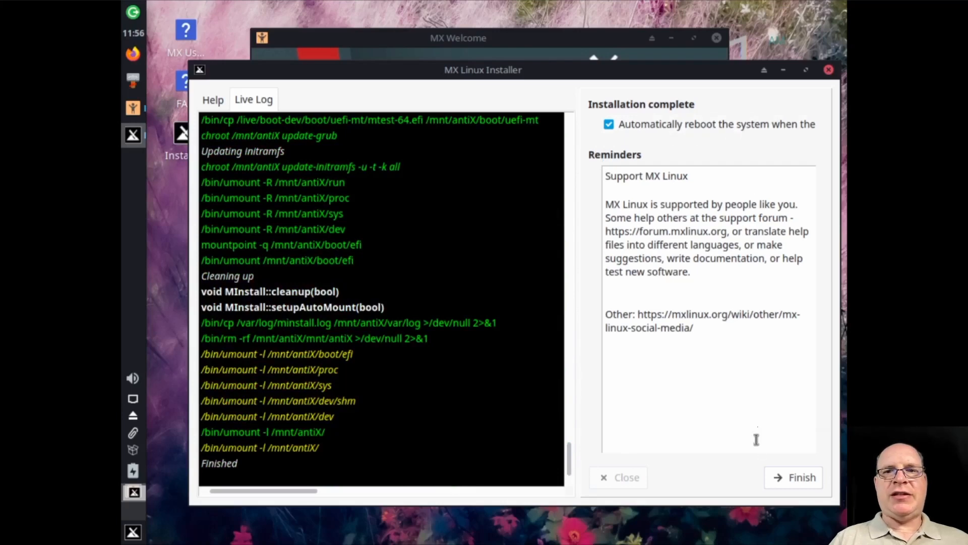
Finish the installation with automatic reboot, and log in to the installed system with the user account's password
{"action": "left_click", "coordinate": [794, 478]}
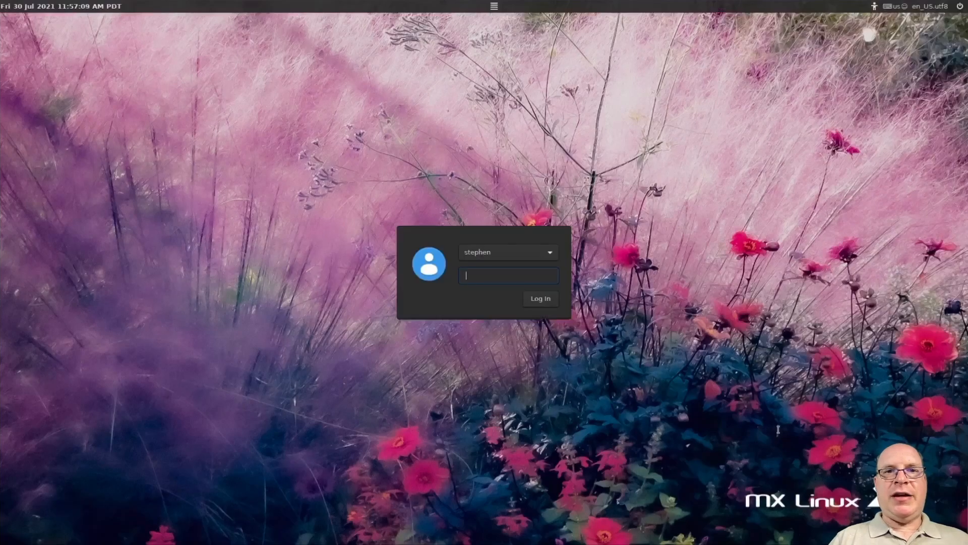
{"action": "key", "text": "Return"}
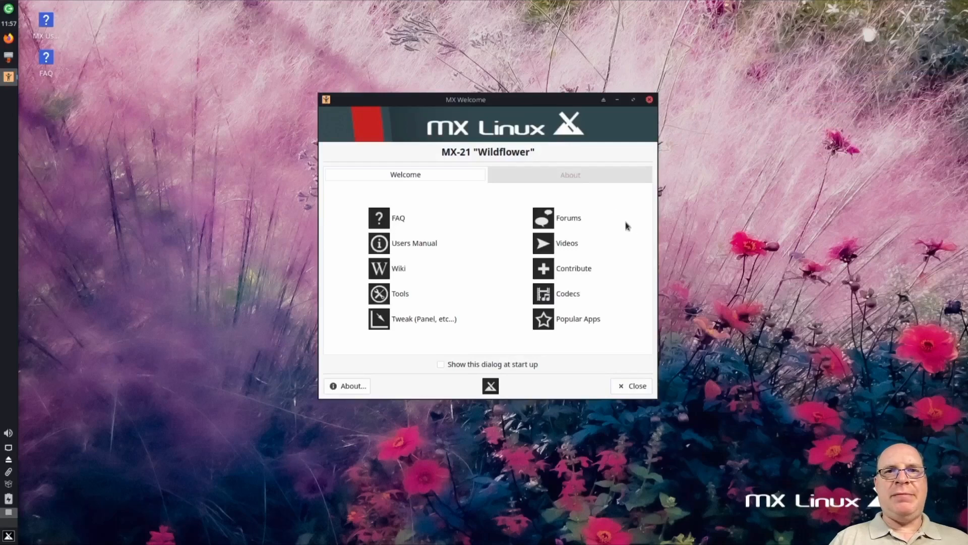
View the About information in MX Welcome and generate the Quick-System-Info full report, acknowledging the clipboard notice
{"action": "left_click", "coordinate": [567, 178]}
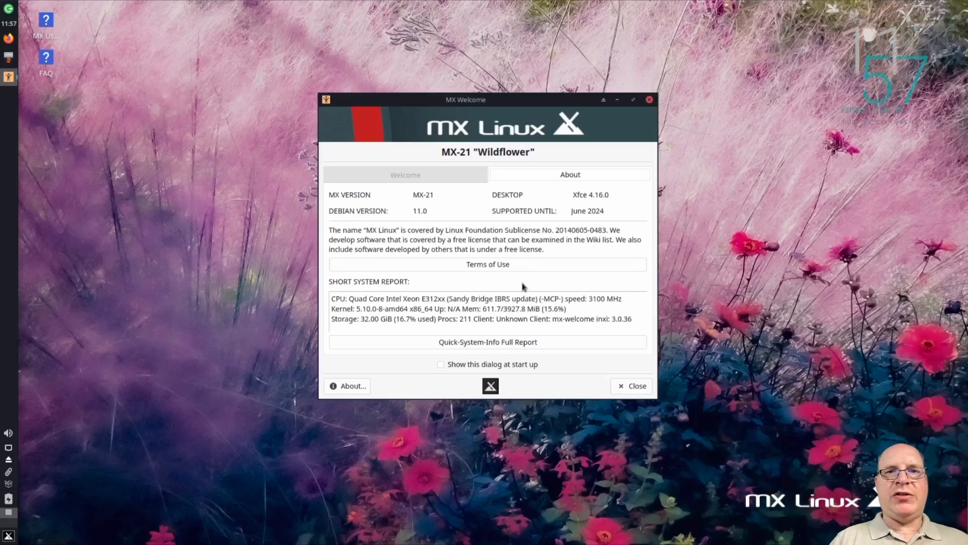
{"action": "left_click", "coordinate": [502, 343]}
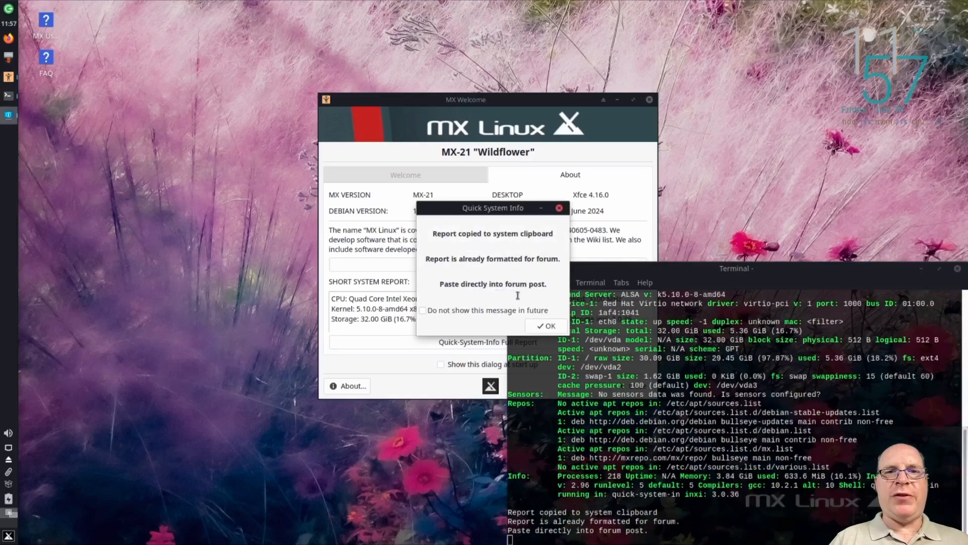
{"action": "left_click", "coordinate": [545, 326]}
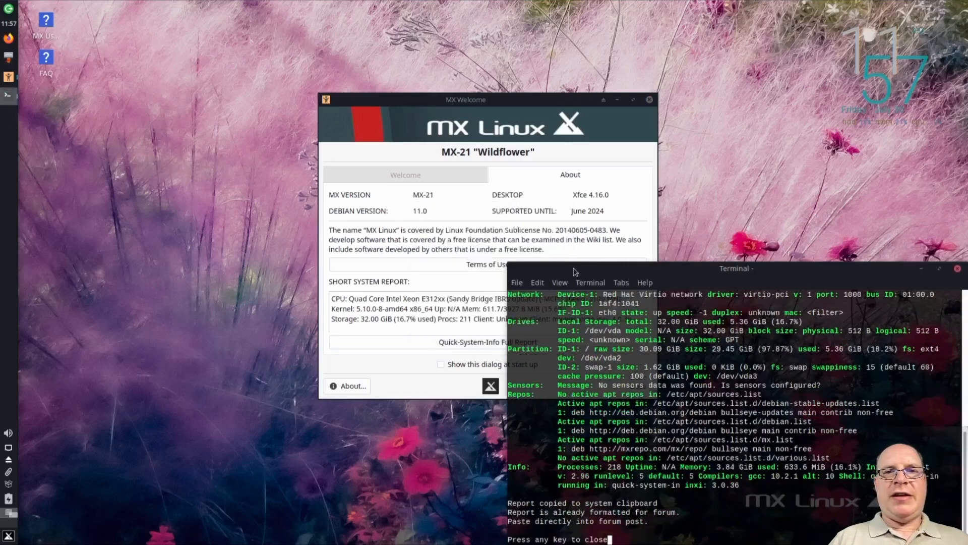
Move the report terminal clear of MX Welcome, enlarge its text, read the system report from beginning to end, and close it
{"action": "left_click_drag", "start_coordinate": [575, 271], "coordinate": [162, 42]}
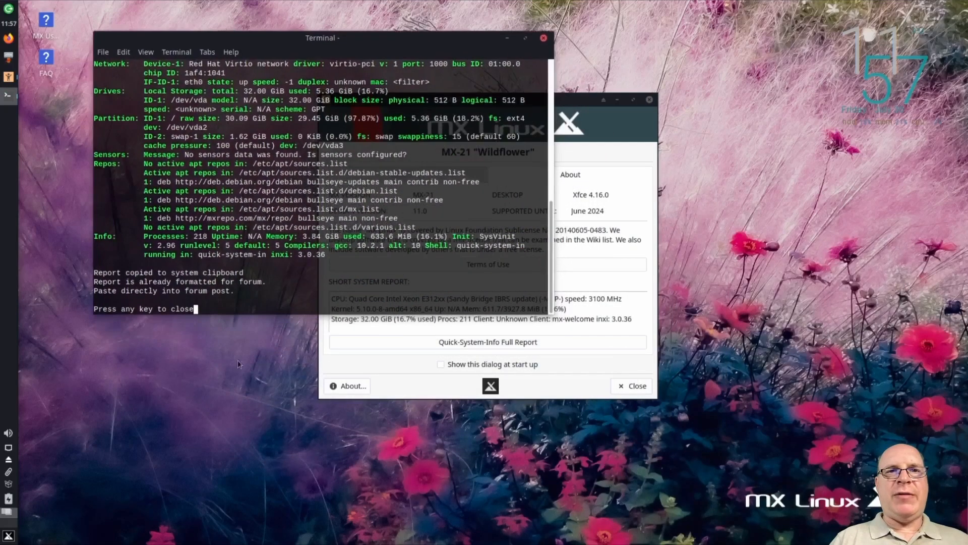
{"action": "key", "text": "ctrl+plus"}
{"action": "key", "text": "ctrl+plus"}
{"action": "key", "text": "ctrl+plus"}
{"action": "key", "text": "ctrl+plus"}
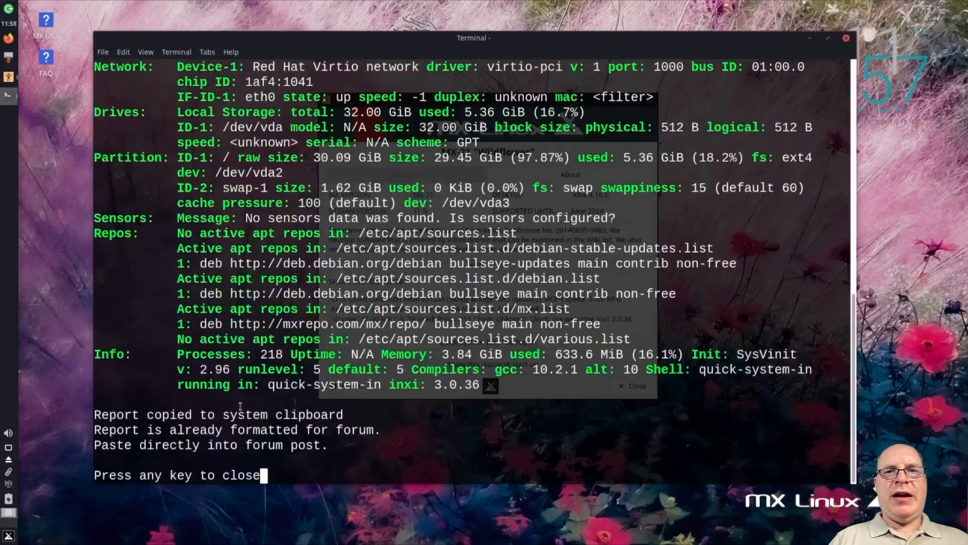
{"action": "scroll", "coordinate": [507, 423], "scroll_direction": "up", "scroll_amount": 10}
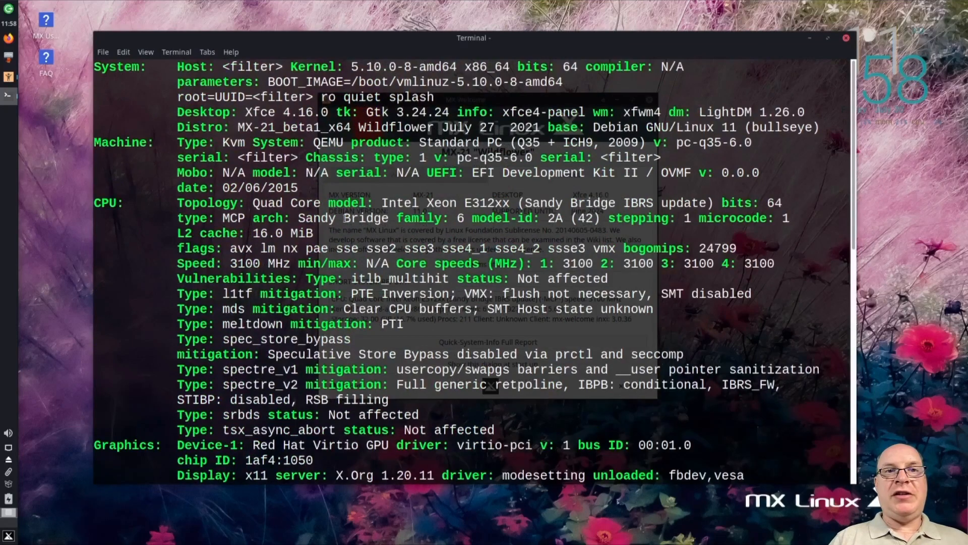
{"action": "scroll", "coordinate": [412, 312], "scroll_direction": "down", "scroll_amount": 11}
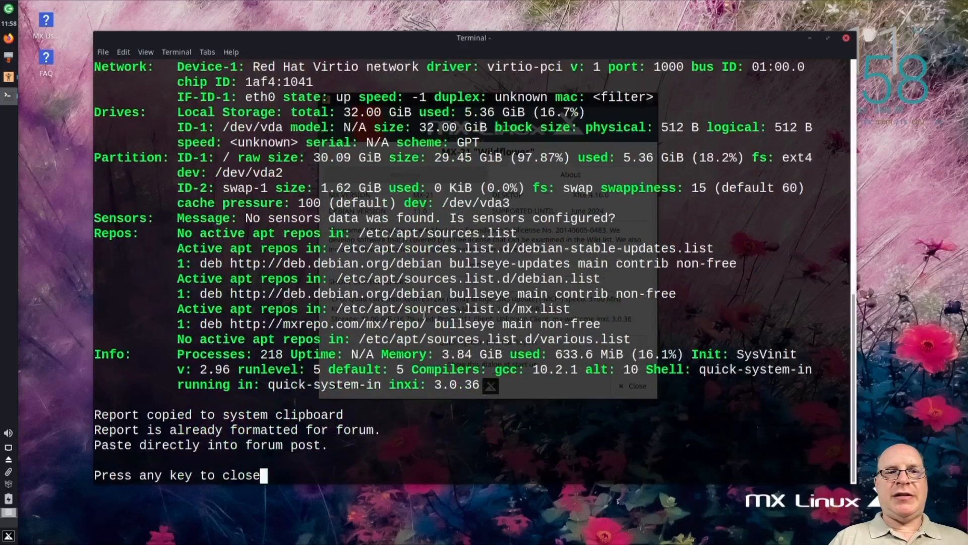
{"action": "key", "text": "Return"}
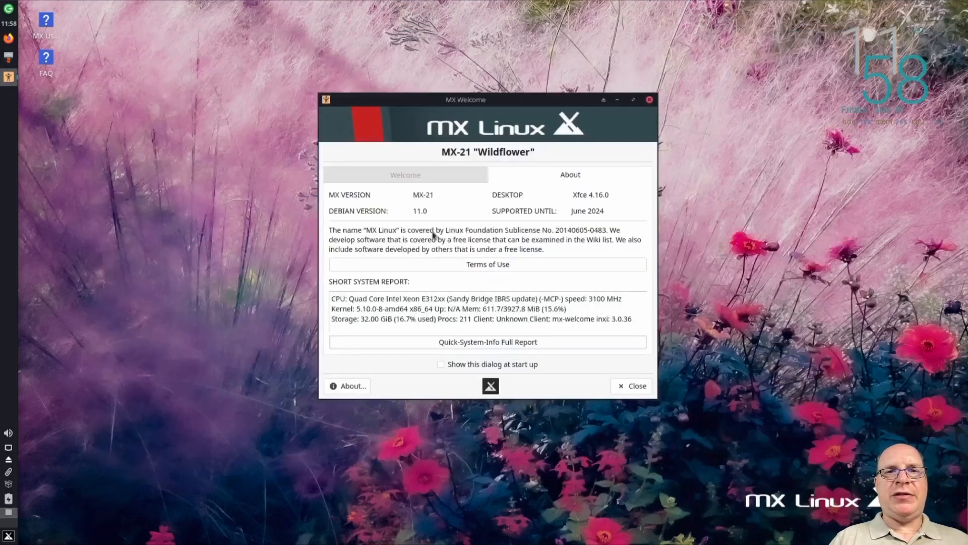
View the FAQ document from the MX Welcome main page and close it, and open the Users Manual
{"action": "left_click", "coordinate": [418, 177]}
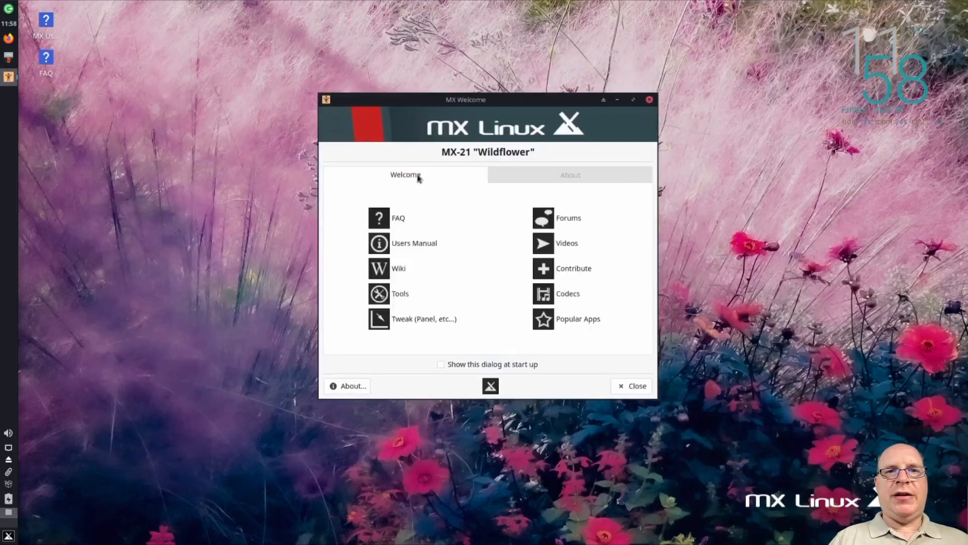
{"action": "left_click", "coordinate": [398, 218]}
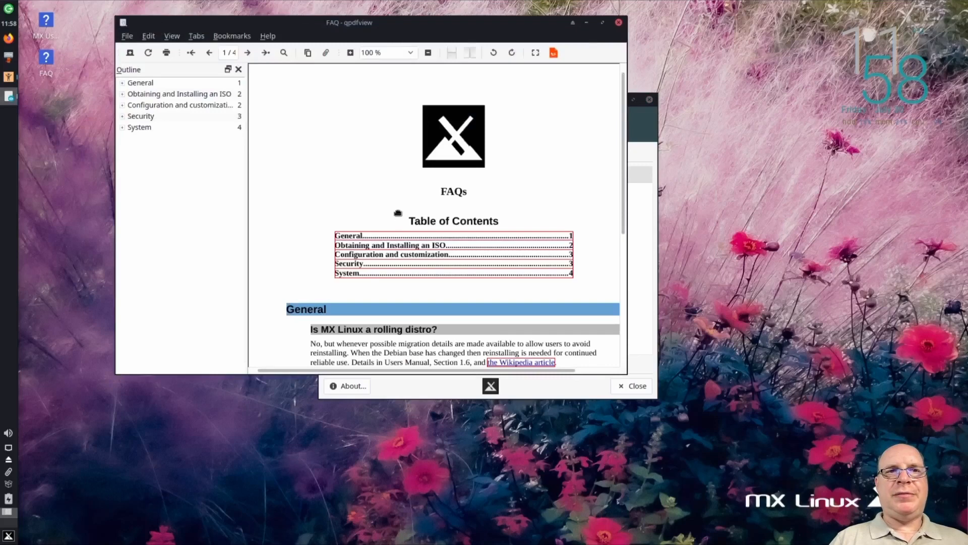
{"action": "left_click", "coordinate": [619, 24]}
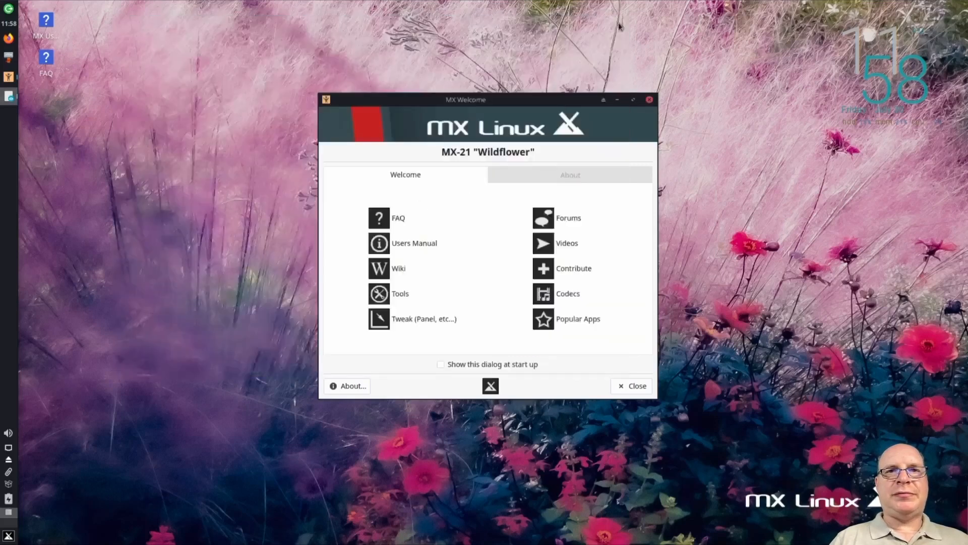
{"action": "left_click", "coordinate": [410, 244]}
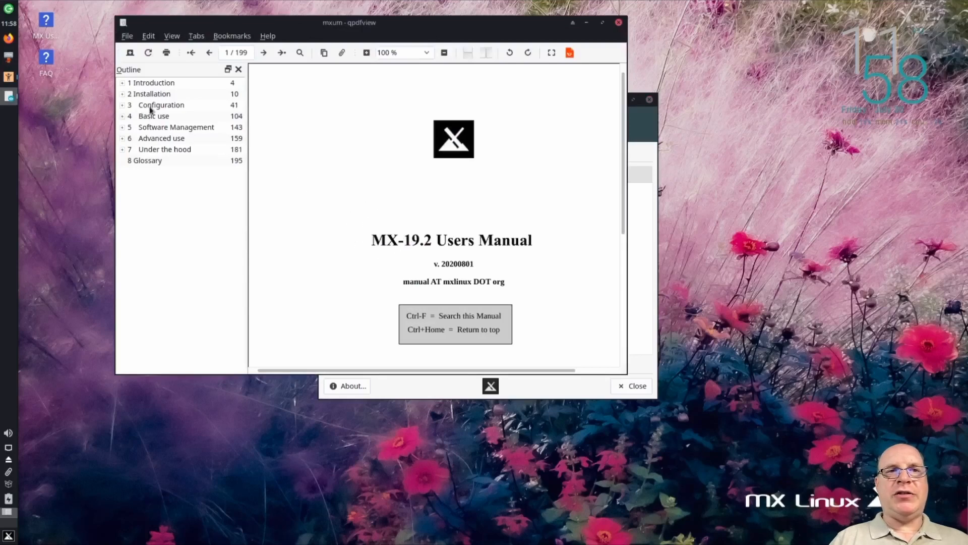
Browse the Users Manual outline, view the System requirements and Create the LiveMedium sections, and close the manual
{"action": "left_click", "coordinate": [122, 83]}
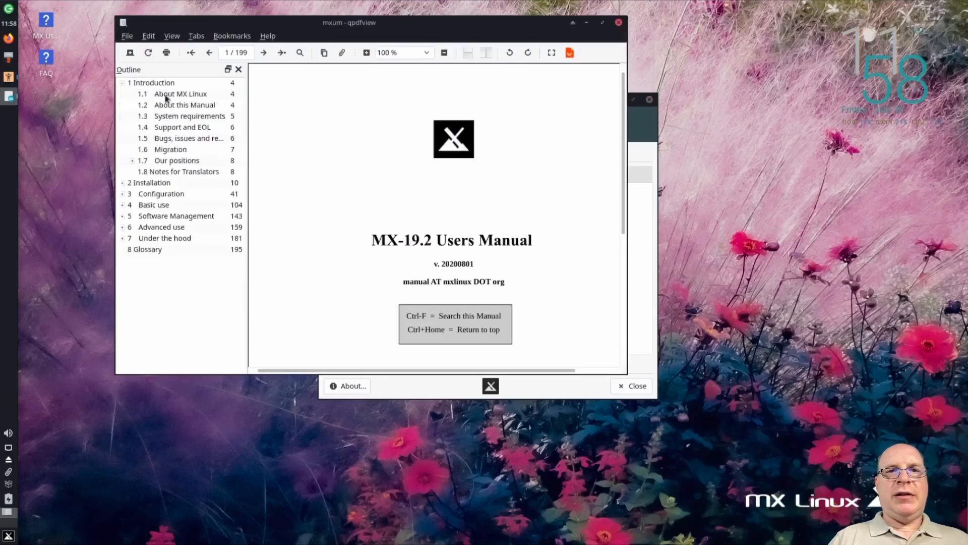
{"action": "left_click", "coordinate": [171, 115]}
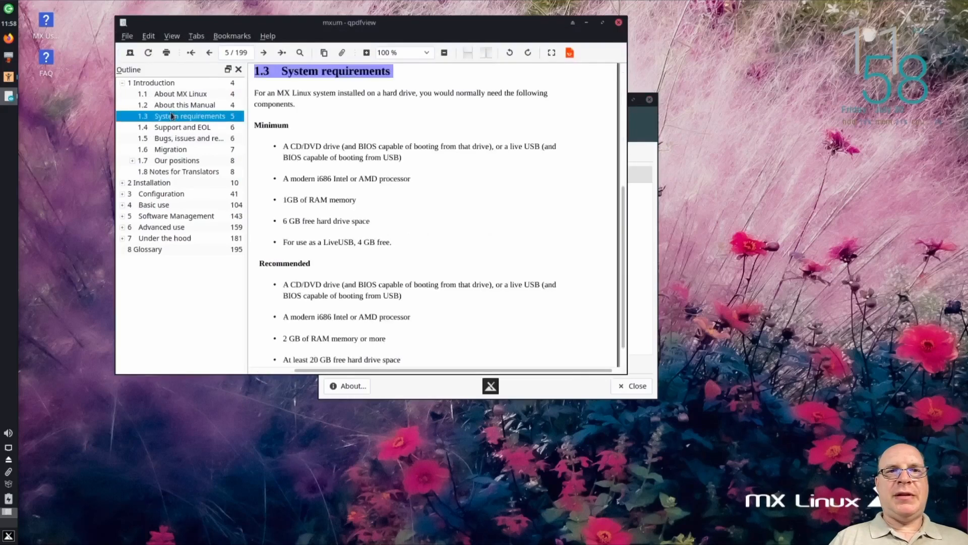
{"action": "left_click", "coordinate": [123, 183]}
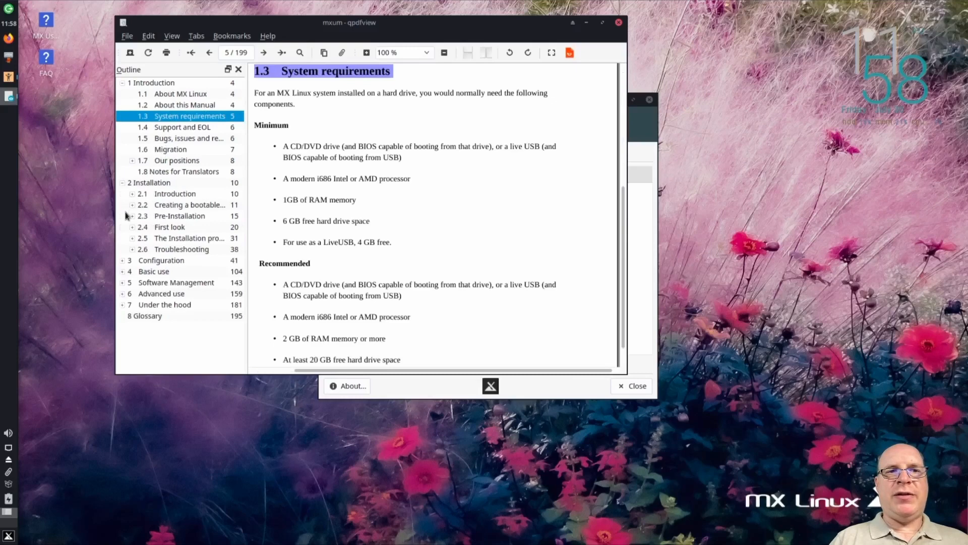
{"action": "left_click", "coordinate": [132, 204]}
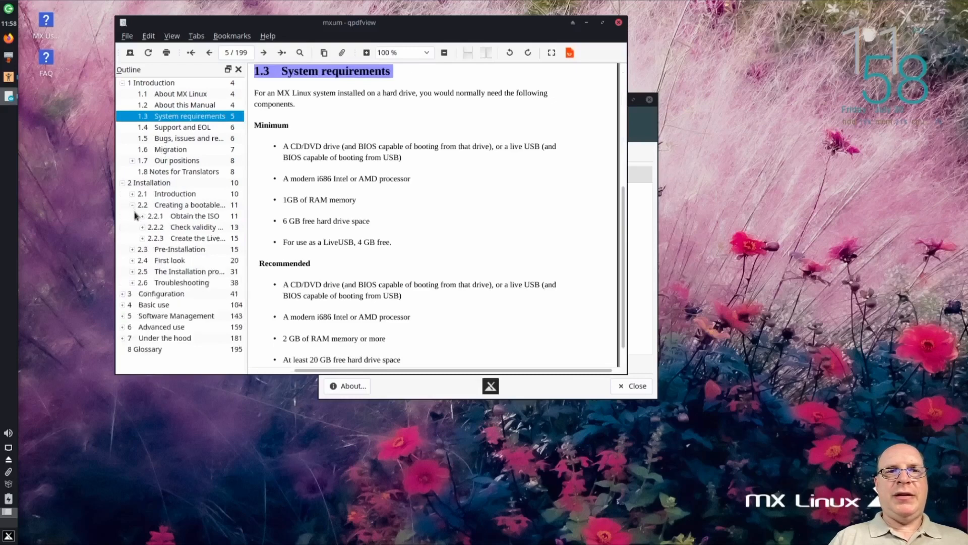
{"action": "left_click", "coordinate": [181, 239]}
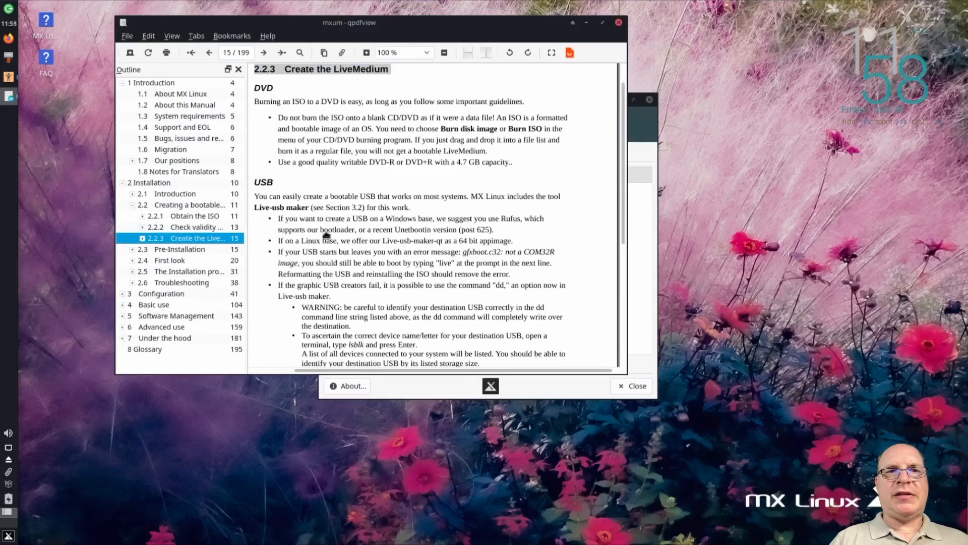
{"action": "left_click", "coordinate": [619, 23]}
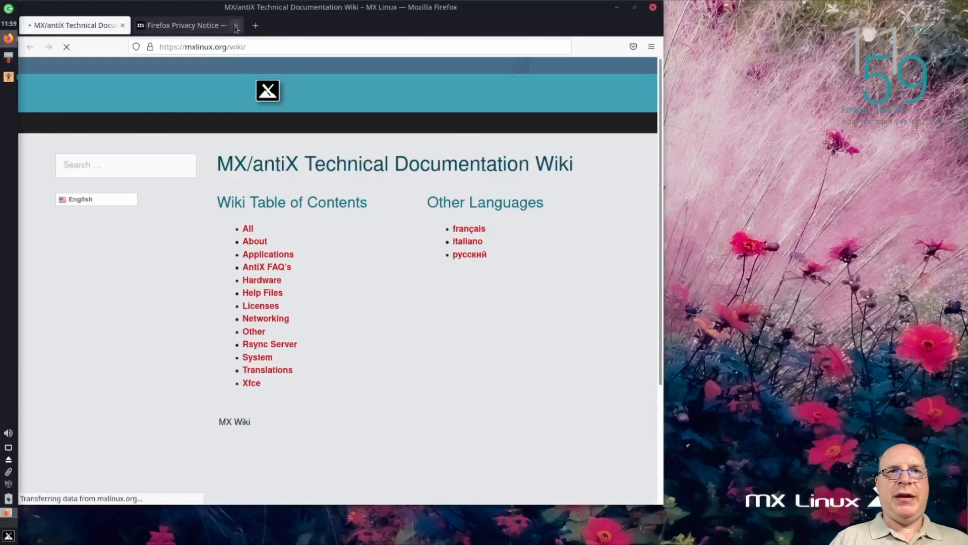
View the MX wiki page linked from MX Welcome, closing the Firefox Privacy Notice tab, and close the browser
{"action": "left_click", "coordinate": [236, 26]}
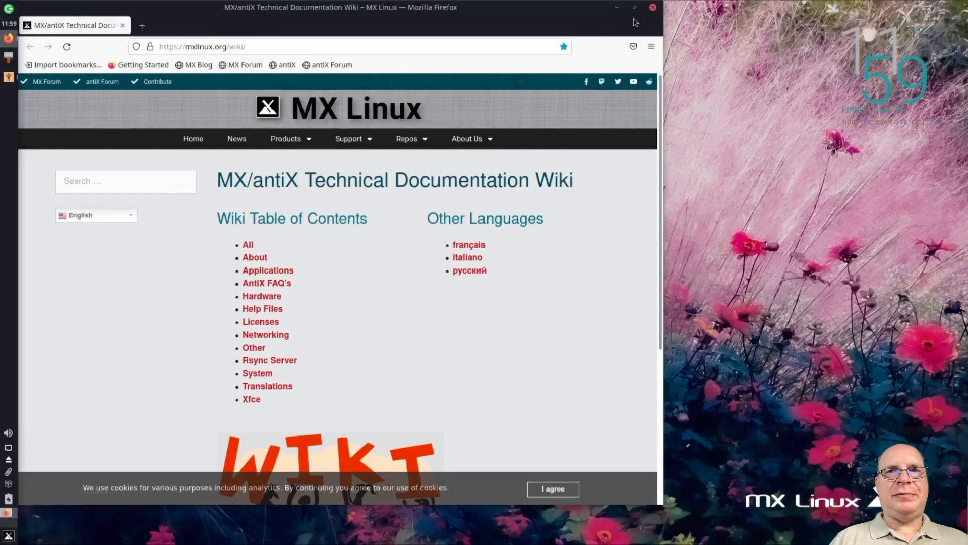
{"action": "left_click", "coordinate": [653, 7]}
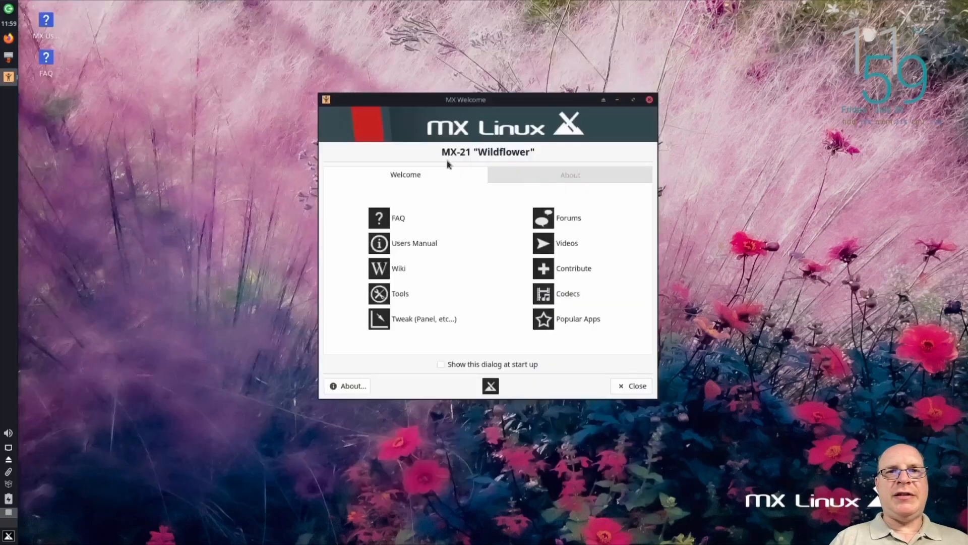
Open MX Tools from MX Welcome and launch Snapshot, authenticating with the account password
{"action": "left_click", "coordinate": [399, 295]}
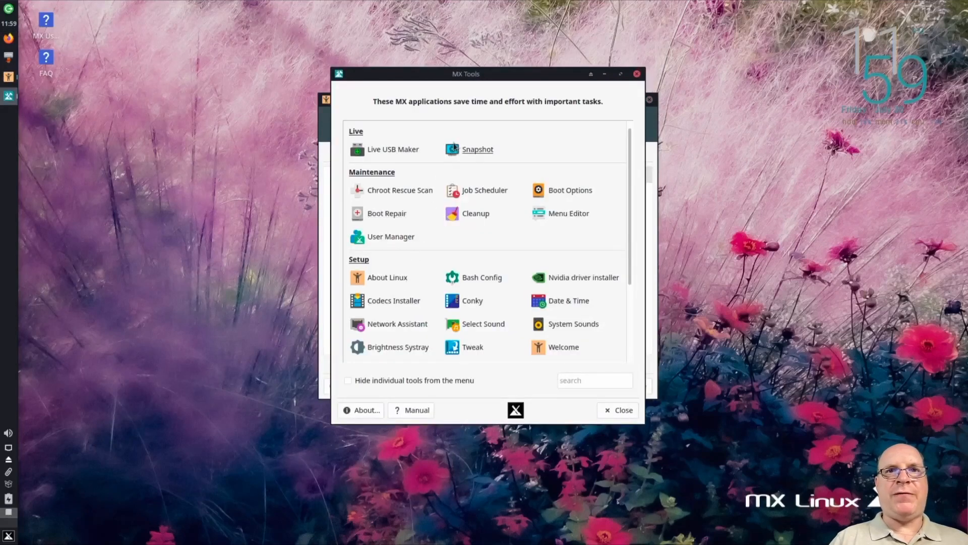
{"action": "left_click", "coordinate": [478, 150]}
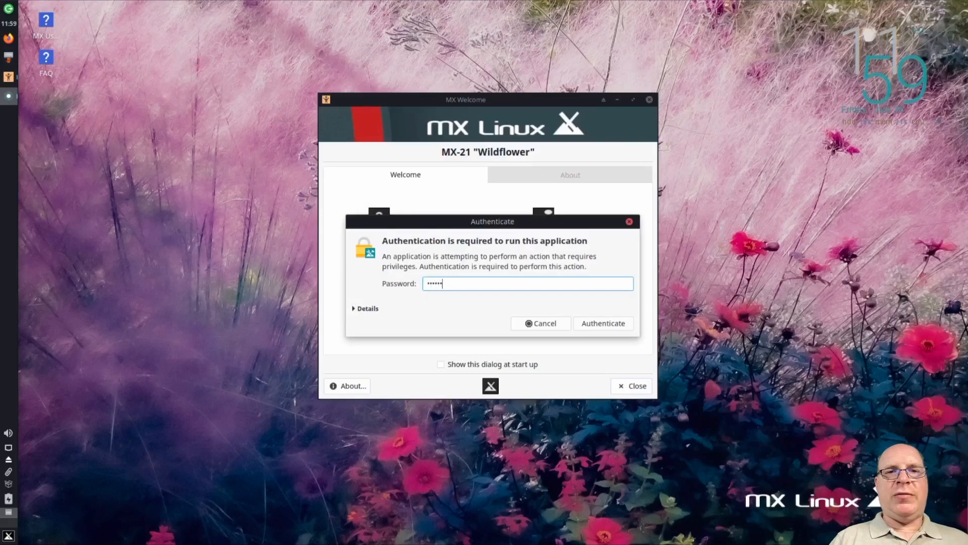
{"action": "key", "text": "Return"}
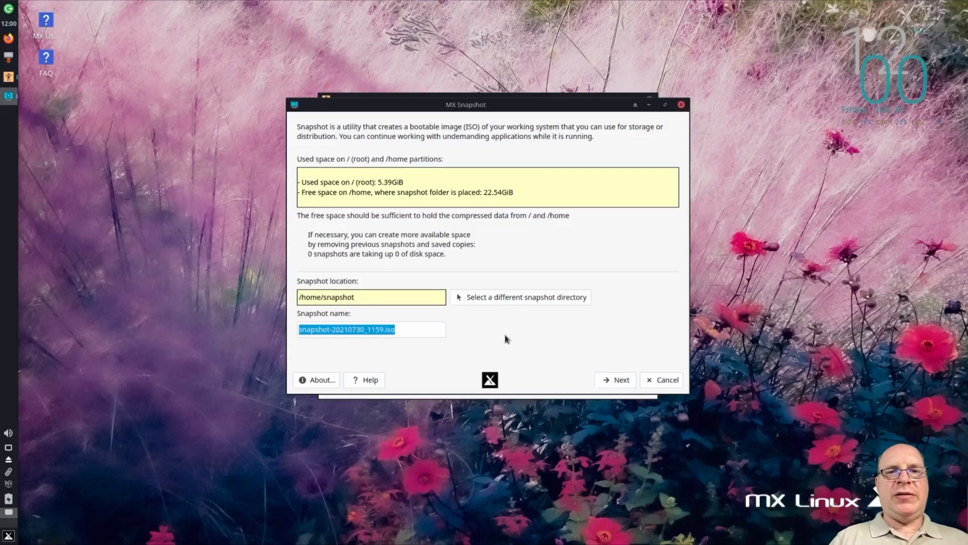
Create a snapshot ISO with the default location and name, excluding all listed directories and resetting accounts, and close Snapshot when it completes
{"action": "left_click", "coordinate": [621, 380]}
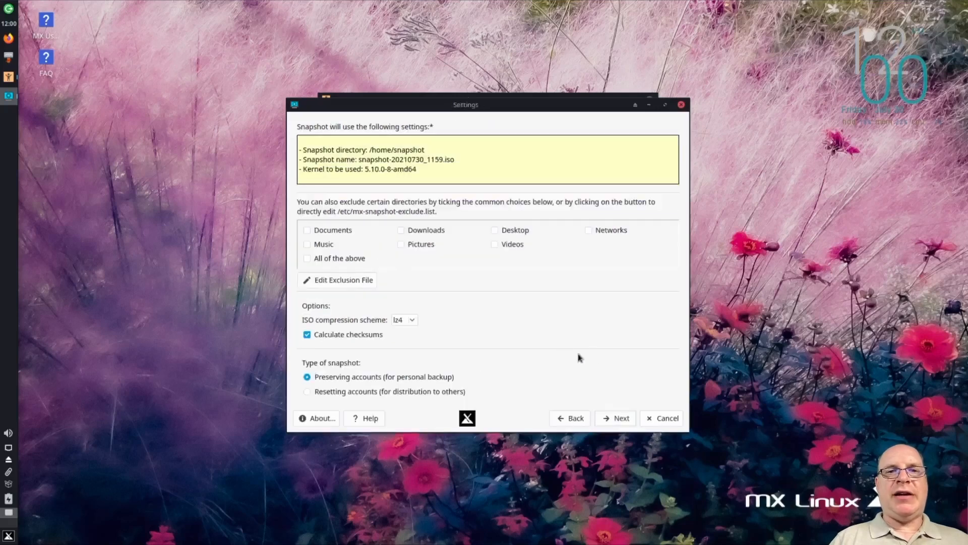
{"action": "left_click", "coordinate": [307, 259]}
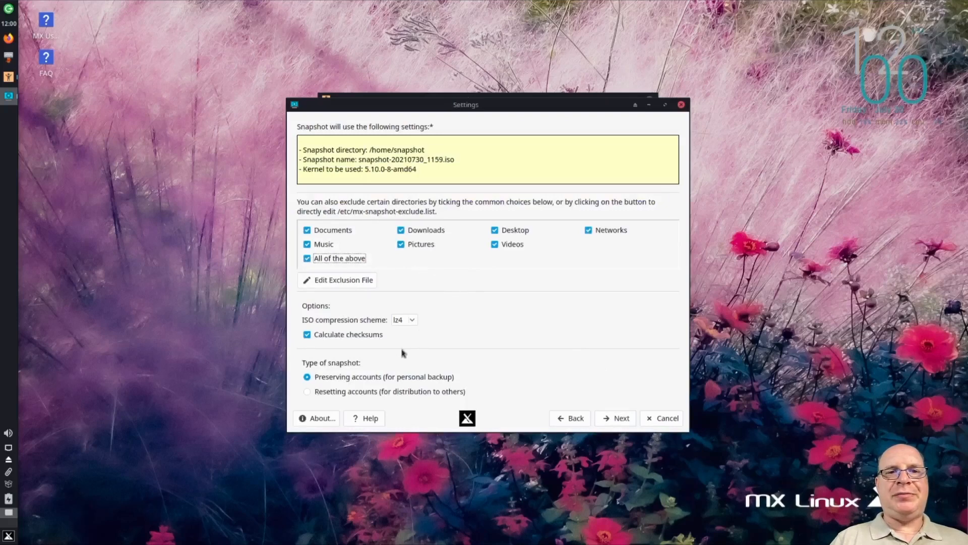
{"action": "left_click", "coordinate": [311, 393]}
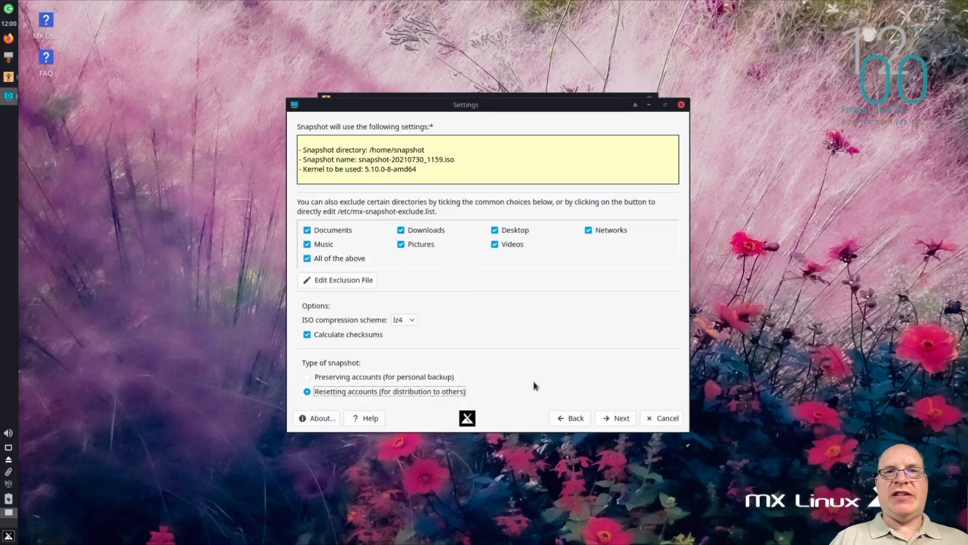
{"action": "left_click", "coordinate": [619, 421]}
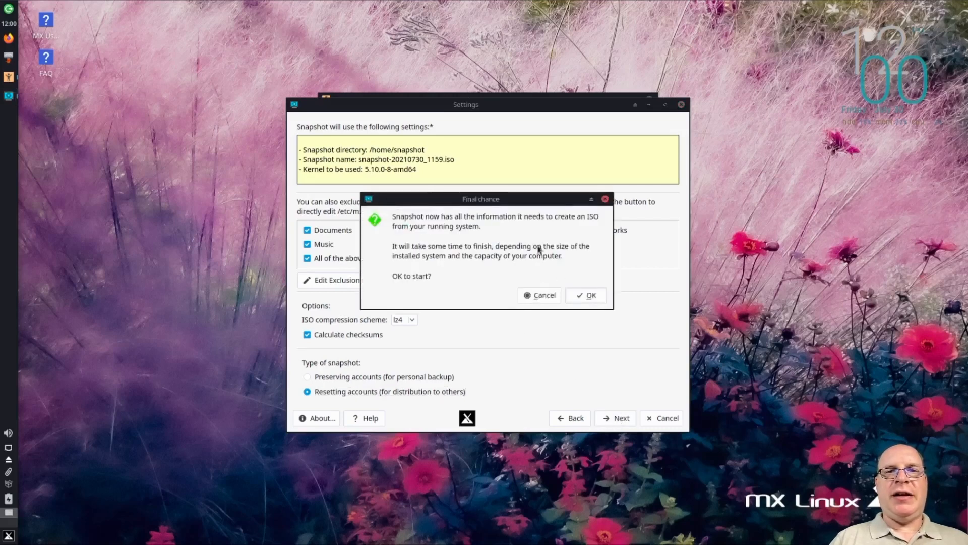
{"action": "left_click", "coordinate": [586, 296]}
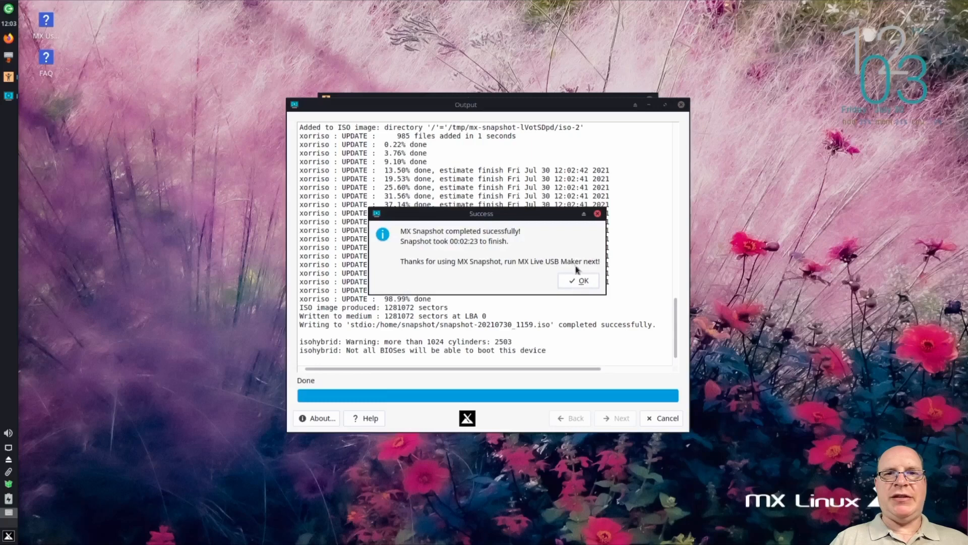
{"action": "left_click", "coordinate": [582, 282]}
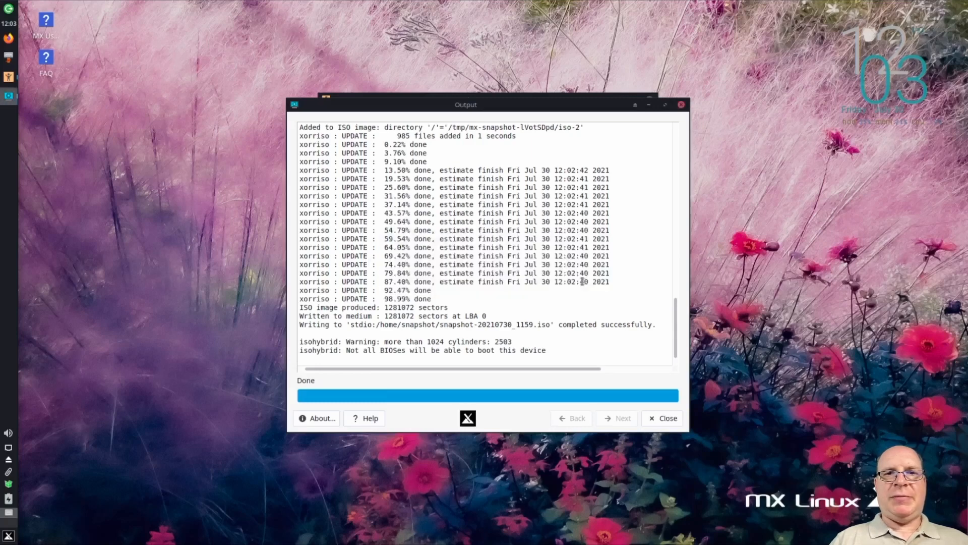
{"action": "left_click", "coordinate": [660, 420]}
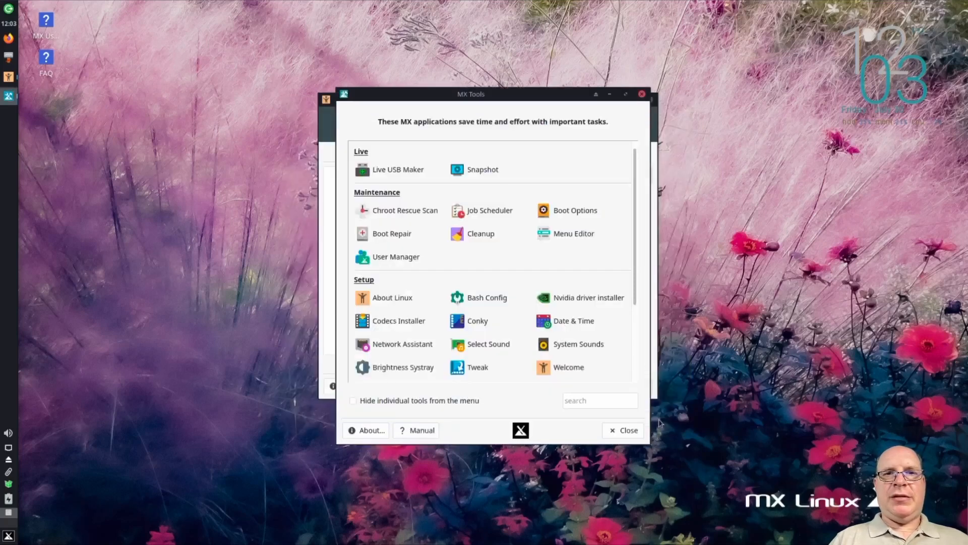
Launch Live USB Maker with the account password, select /home/snapshot/snapshot-20210730_1159.iso as the ISO file, and close the tool
{"action": "left_click", "coordinate": [394, 171]}
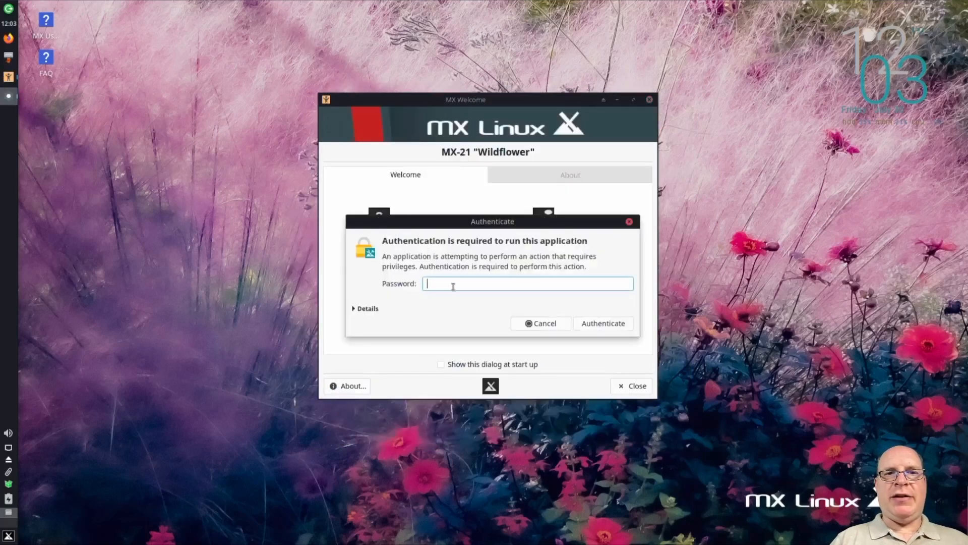
{"action": "key", "text": "Return"}
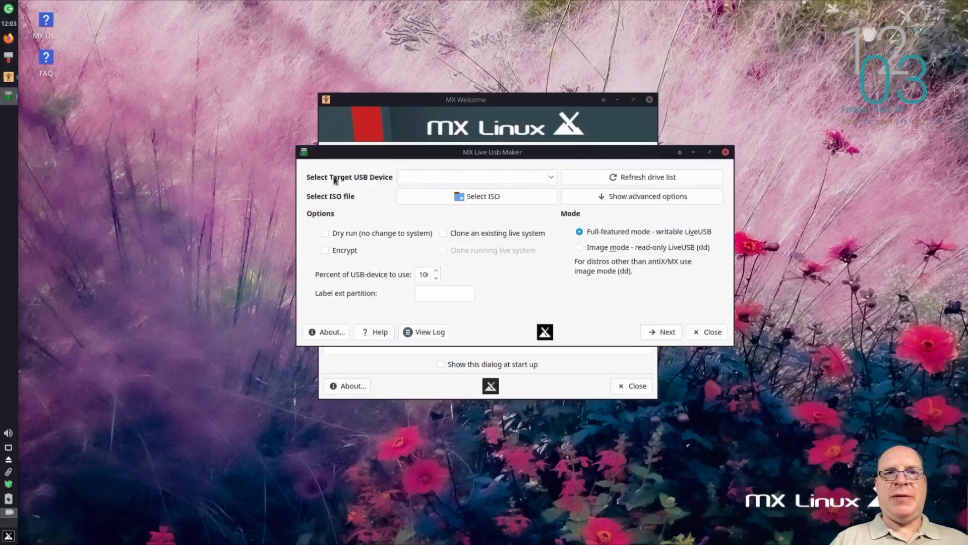
{"action": "left_click", "coordinate": [507, 200]}
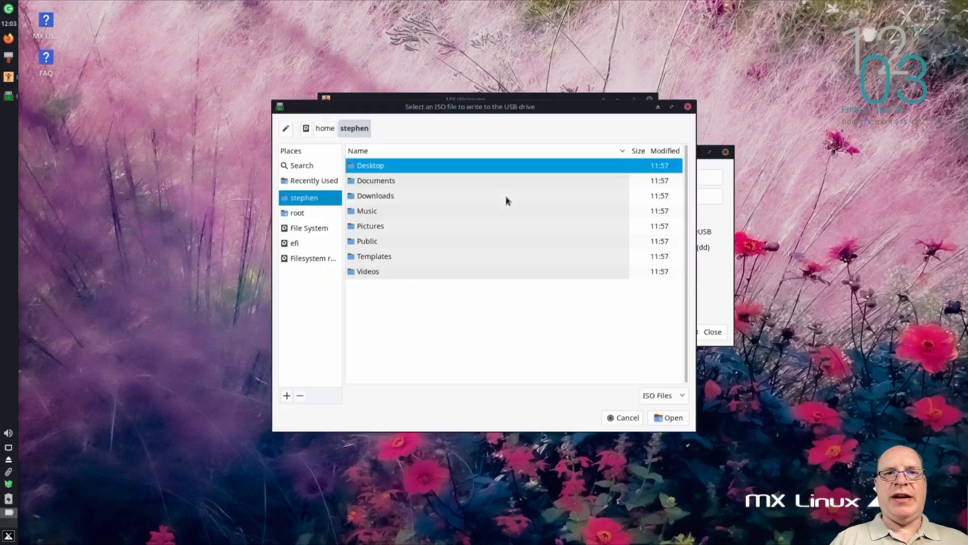
{"action": "left_click", "coordinate": [303, 230]}
{"action": "left_click", "coordinate": [372, 228]}
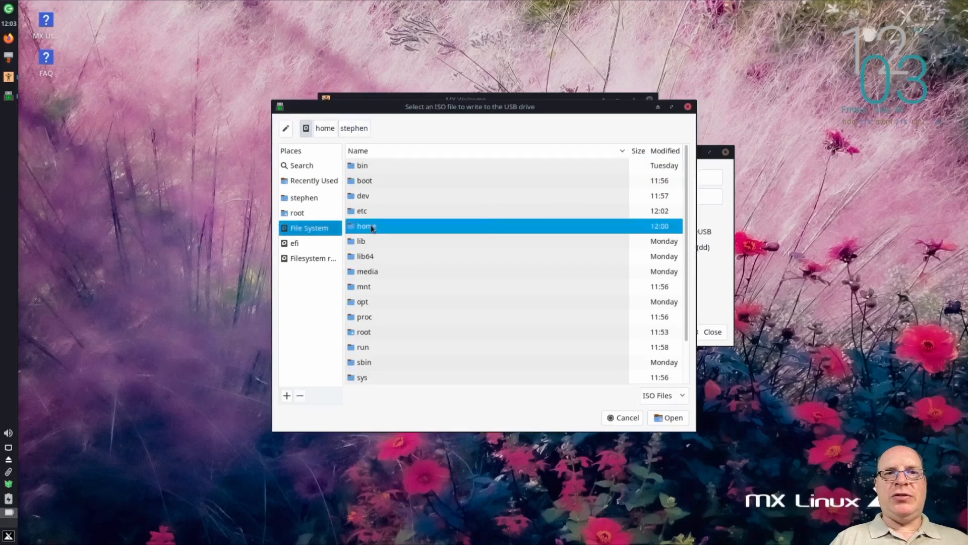
{"action": "double_click", "coordinate": [390, 230]}
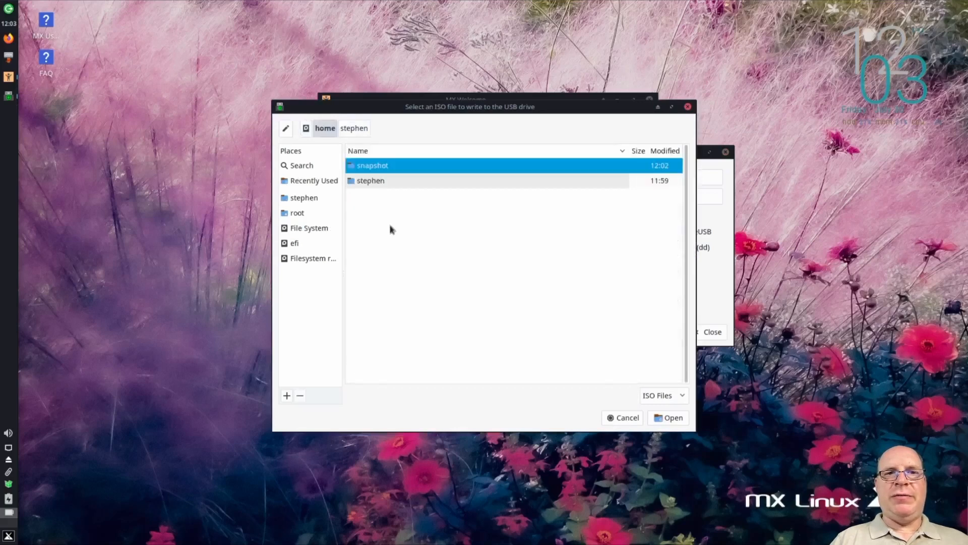
{"action": "double_click", "coordinate": [414, 166]}
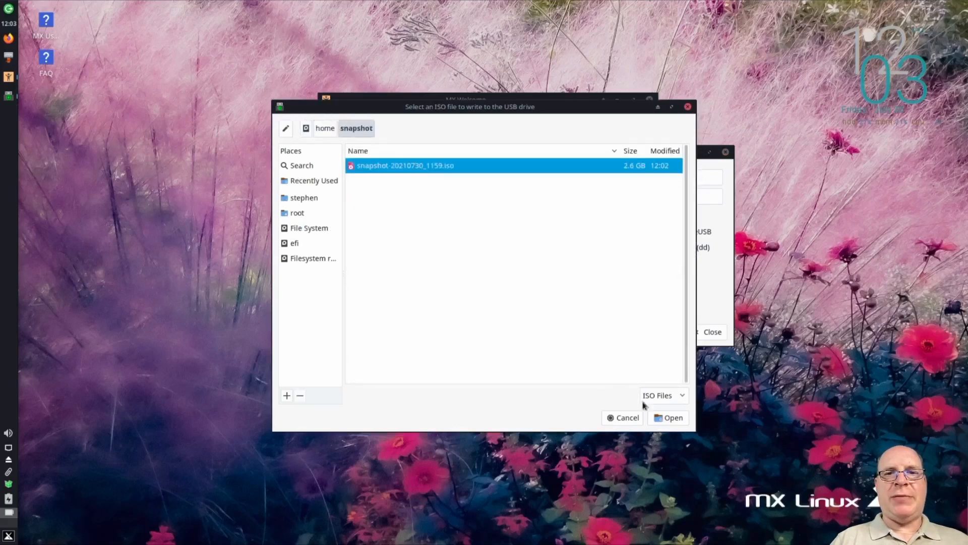
{"action": "left_click", "coordinate": [671, 417]}
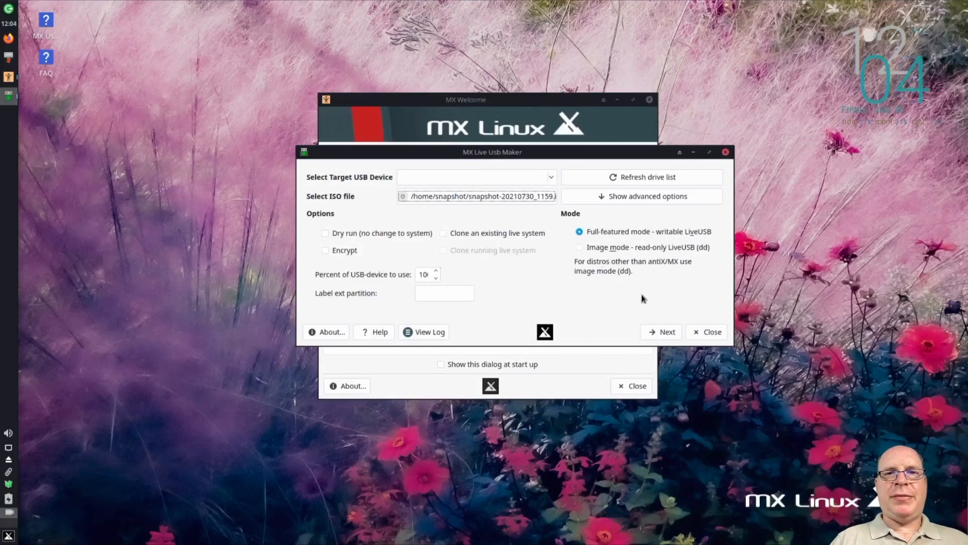
{"action": "left_click", "coordinate": [709, 334]}
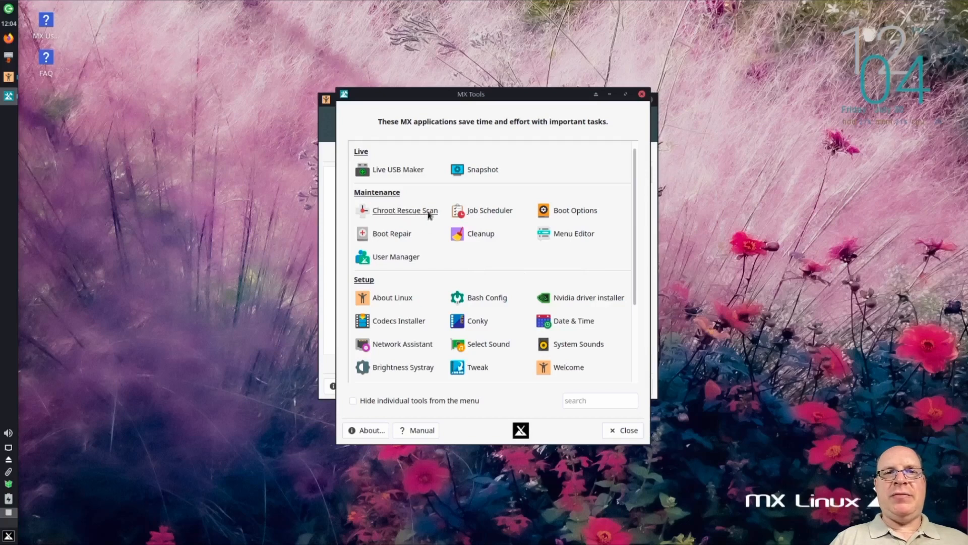
Open Job Scheduler, add a blank job to view the Time String Editor, and close the scheduler
{"action": "left_click", "coordinate": [495, 212]}
{"action": "left_click_drag", "start_coordinate": [586, 190], "coordinate": [152, 100]}
{"action": "left_click", "coordinate": [133, 129]}
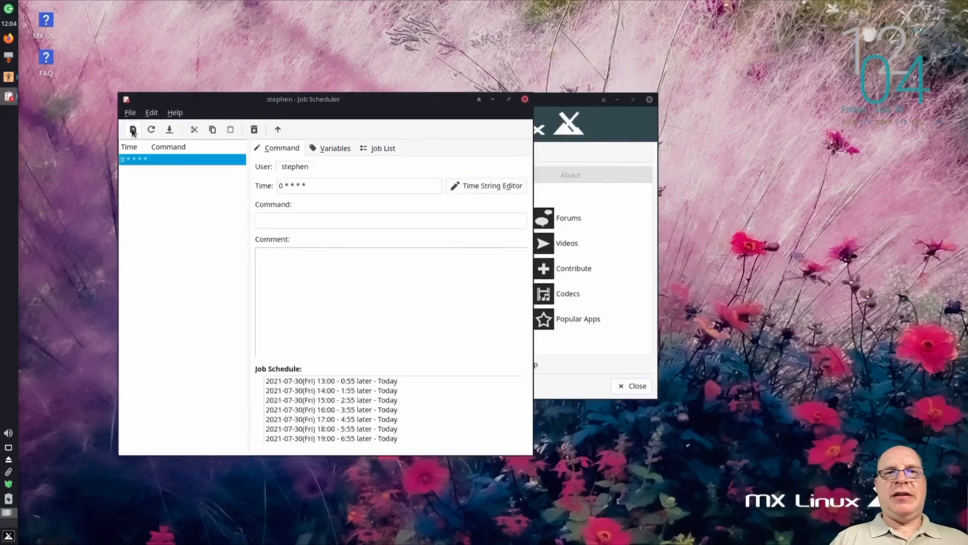
{"action": "left_click", "coordinate": [487, 186]}
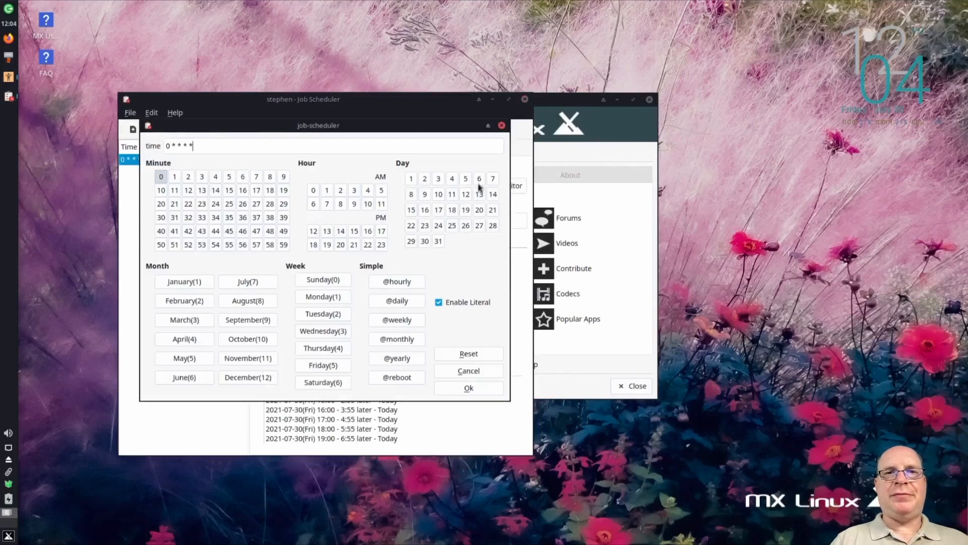
{"action": "left_click", "coordinate": [502, 126]}
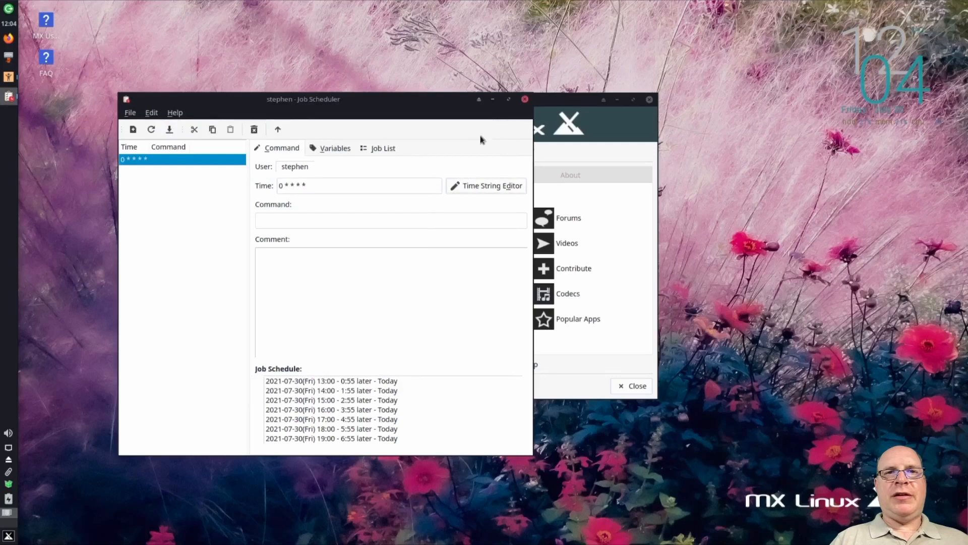
{"action": "left_click", "coordinate": [524, 100]}
{"action": "left_click", "coordinate": [361, 280]}
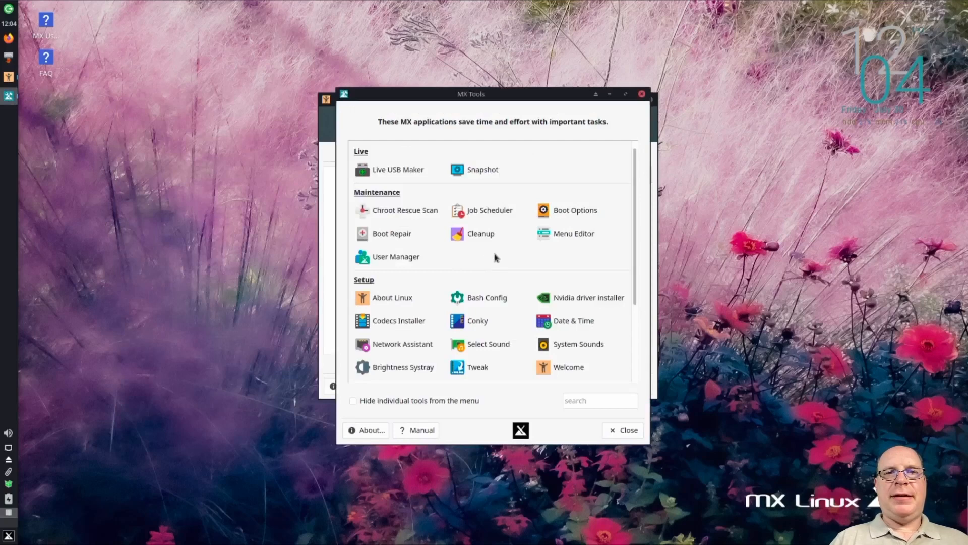
Launch Boot Options with the account password, view its boot menu, theme and splash settings, and close it
{"action": "left_click", "coordinate": [561, 211]}
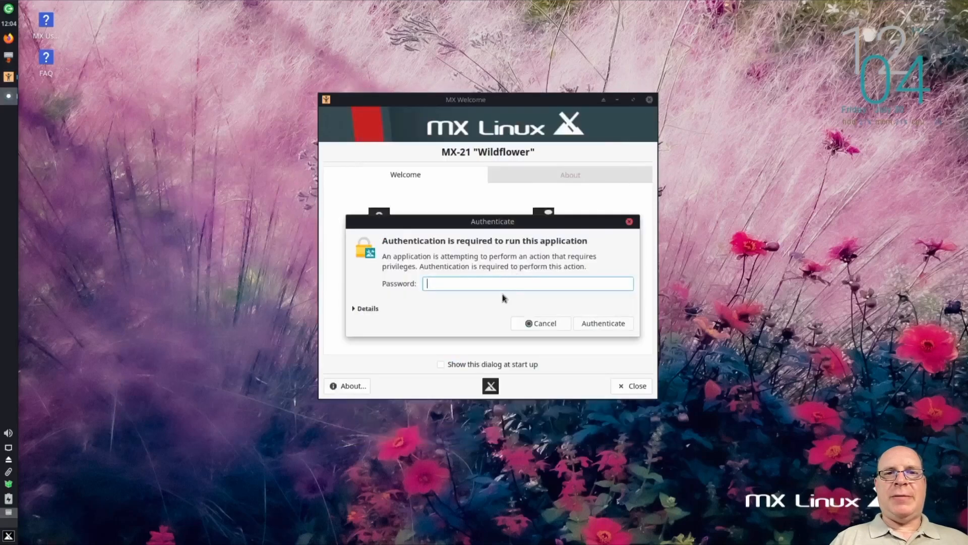
{"action": "type", "text": "••"}
{"action": "key", "text": "Return"}
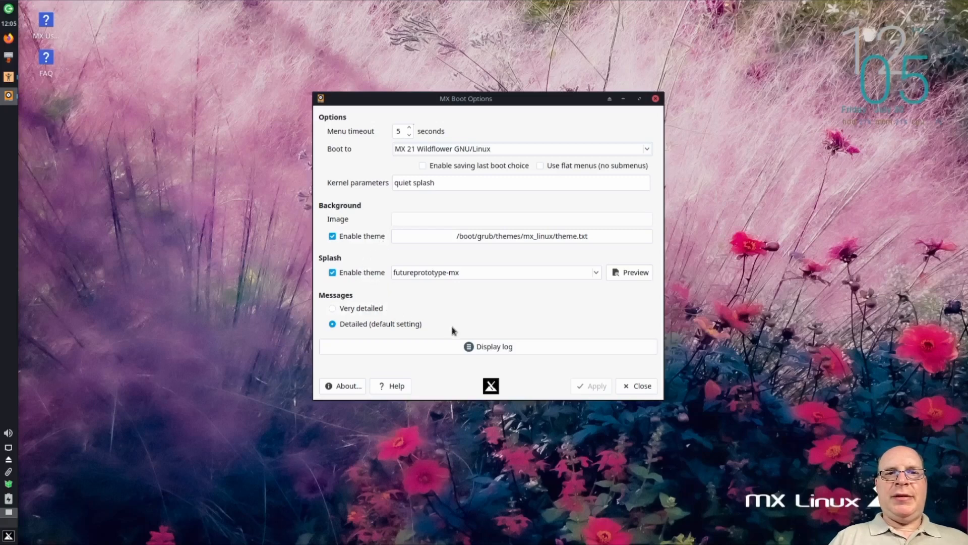
{"action": "left_click", "coordinate": [634, 387]}
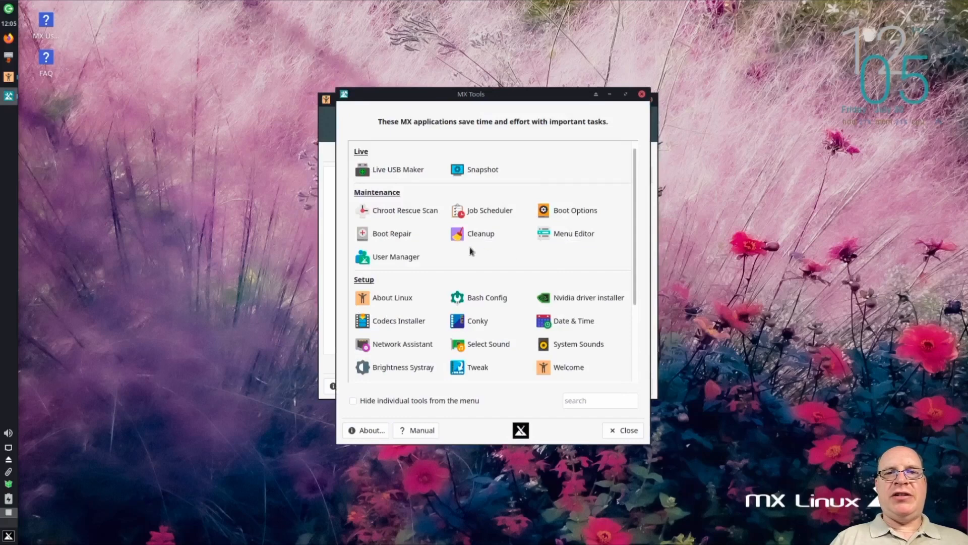
Launch Boot Repair with the account password, view its GRUB reinstall, repair, backup and restore options, and cancel it
{"action": "left_click", "coordinate": [383, 236]}
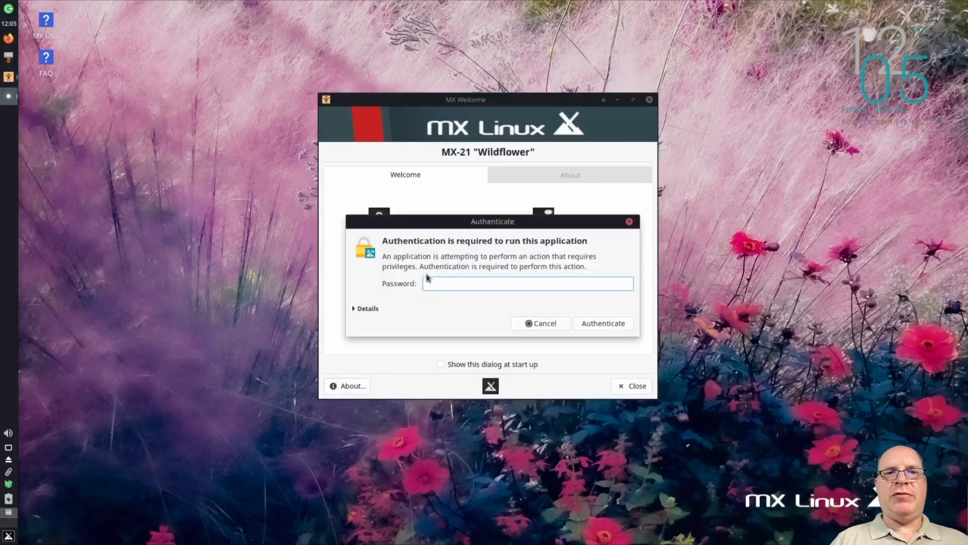
{"action": "key", "text": "Return"}
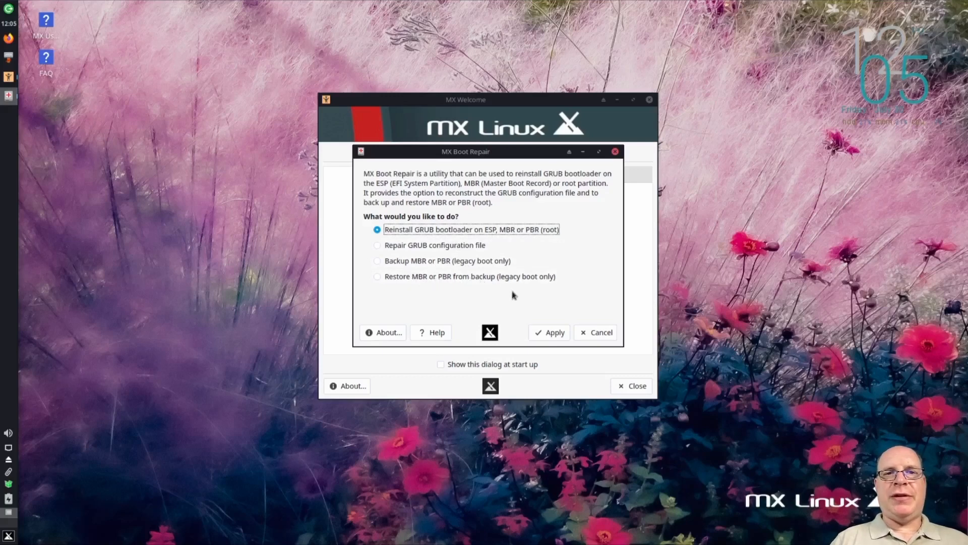
{"action": "left_click", "coordinate": [599, 337]}
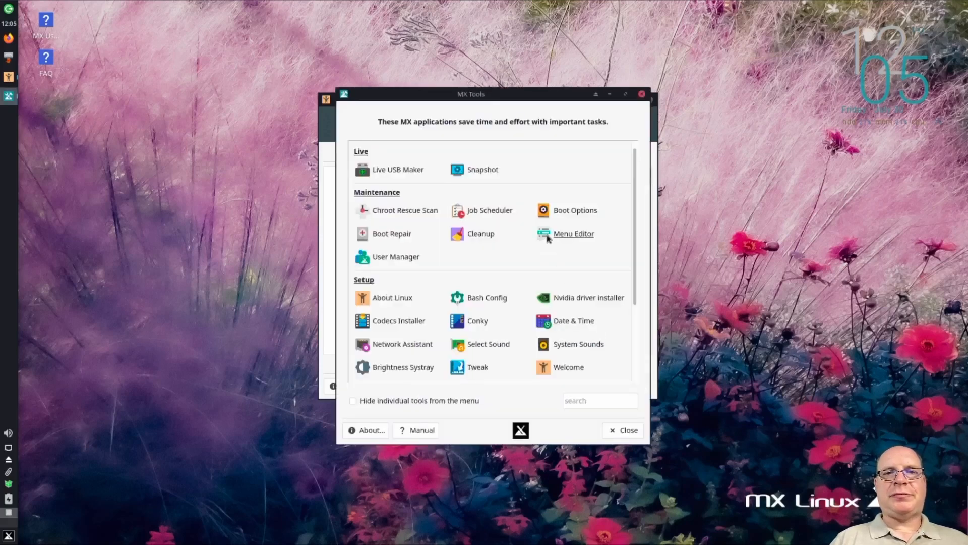
Launch Cleanup with the account password, view its folder, cache, log, trash and schedule options, and close it
{"action": "left_click", "coordinate": [475, 237]}
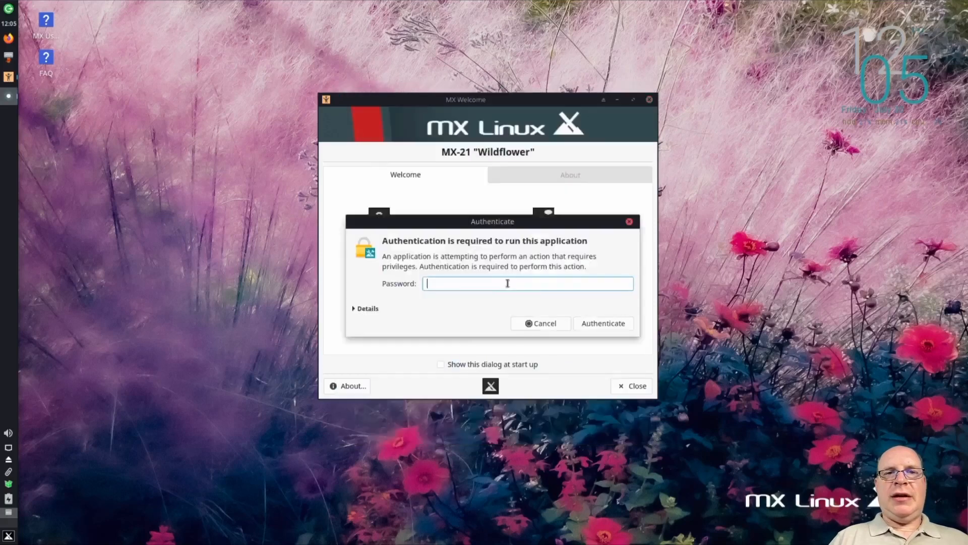
{"action": "type", "text": "•••••••"}
{"action": "key", "text": "Return"}
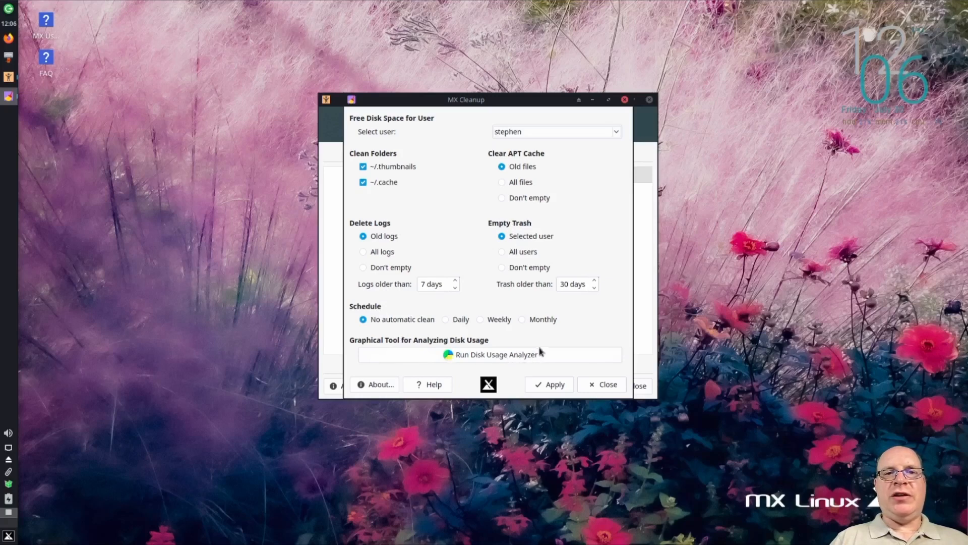
{"action": "left_click", "coordinate": [606, 385]}
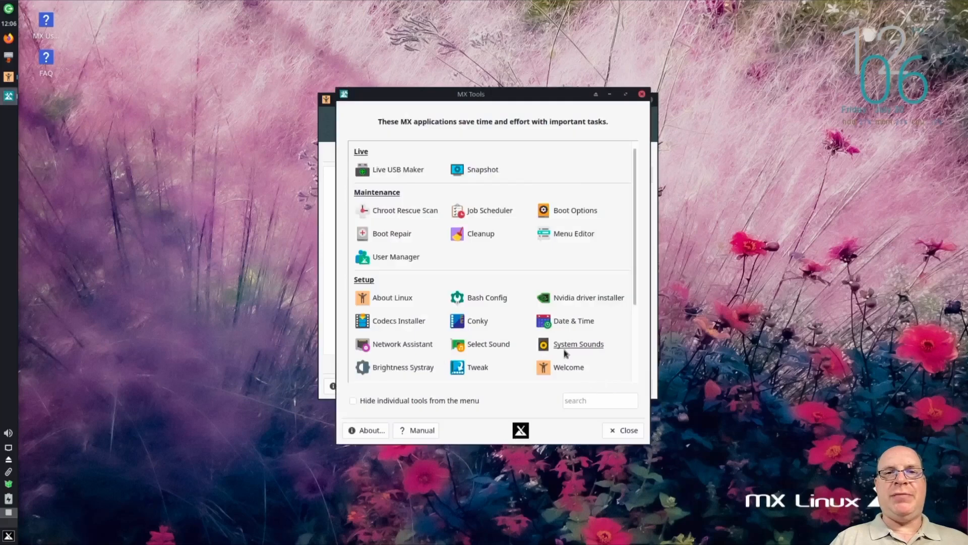
Open Menu Editor and compare its category list with the Accessories category of the desktop's applications menu
{"action": "left_click", "coordinate": [581, 239]}
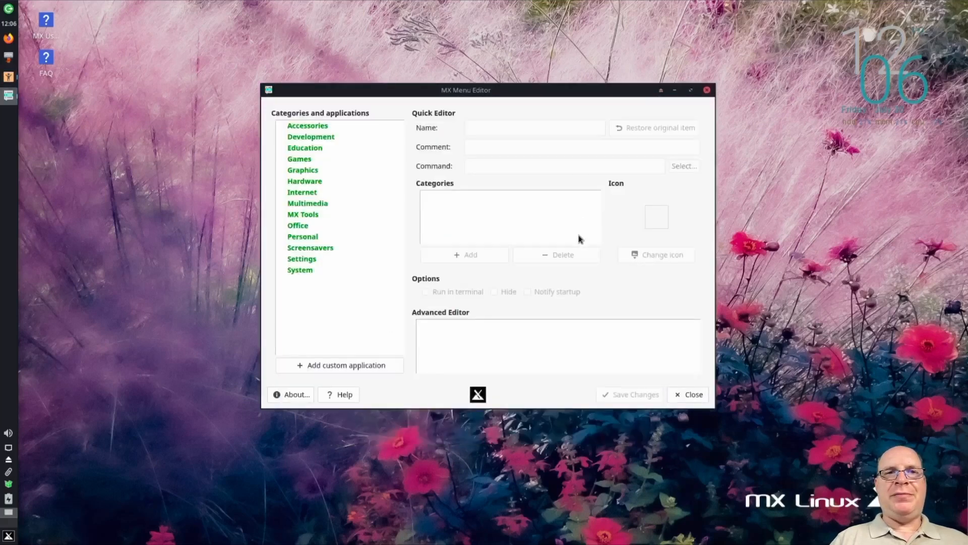
{"action": "left_click", "coordinate": [9, 536]}
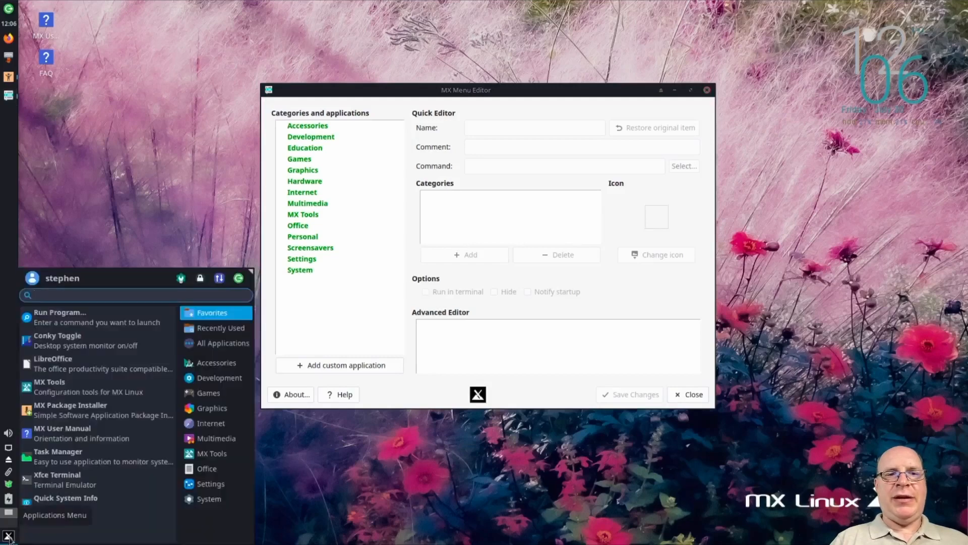
{"action": "left_click", "coordinate": [229, 367]}
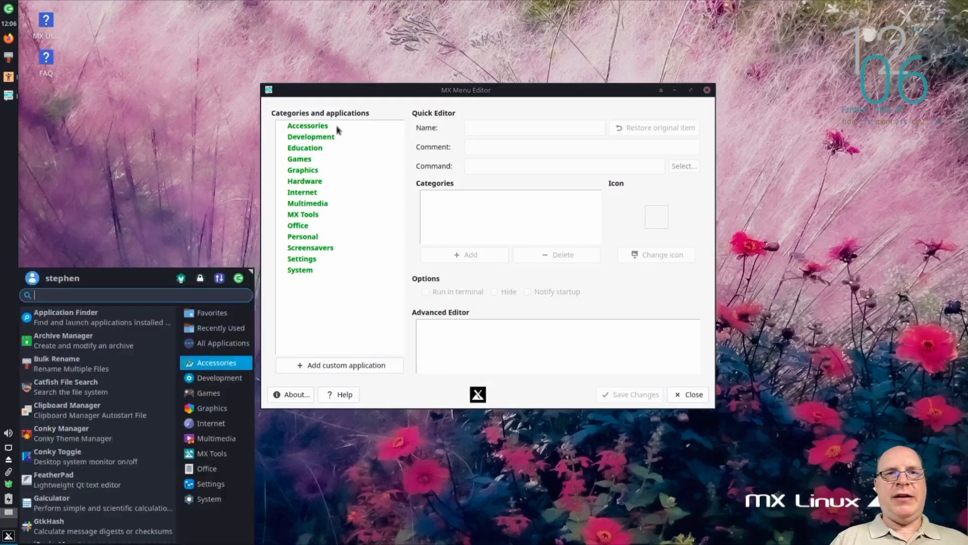
{"action": "left_click", "coordinate": [337, 94]}
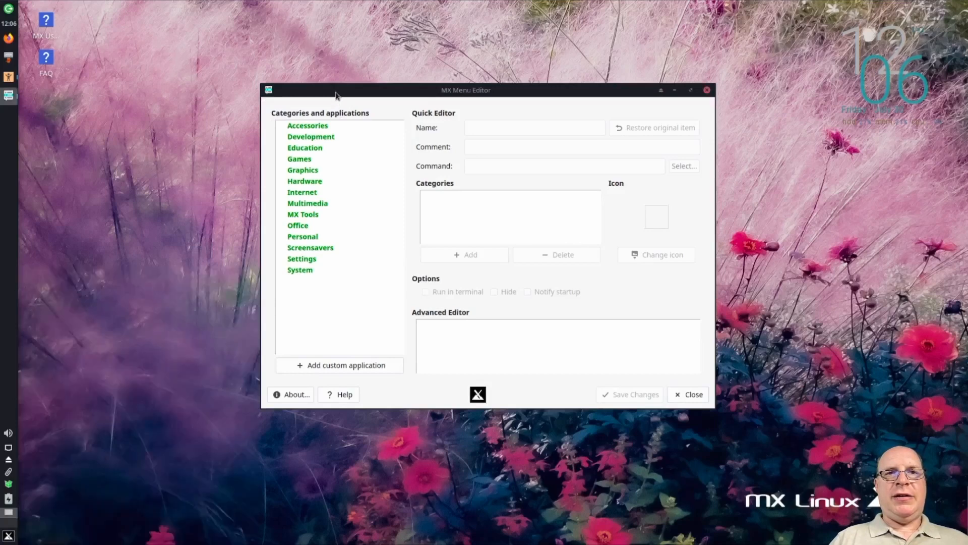
Expand the Development category, examine the Geany entry's quick and advanced editor fields, and close Menu Editor
{"action": "left_click", "coordinate": [309, 137]}
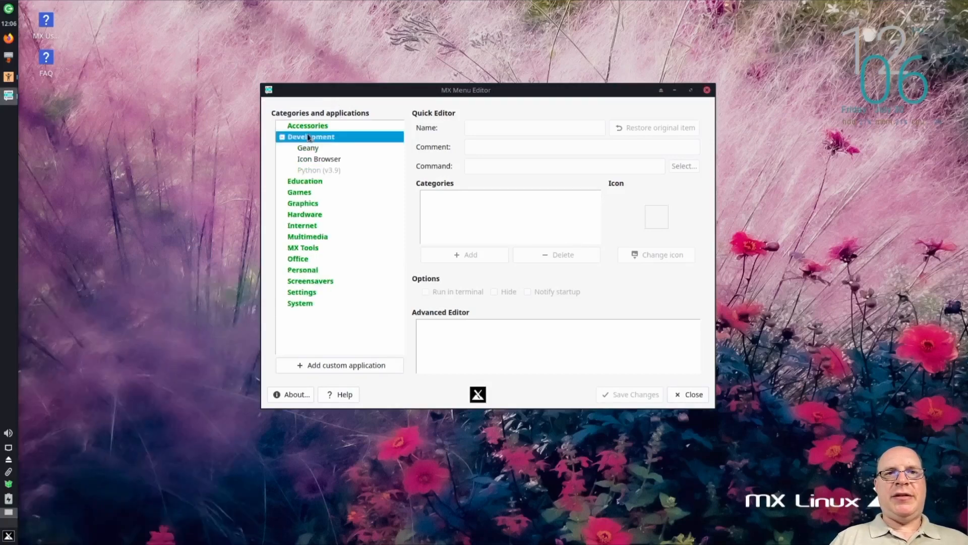
{"action": "left_click", "coordinate": [311, 148]}
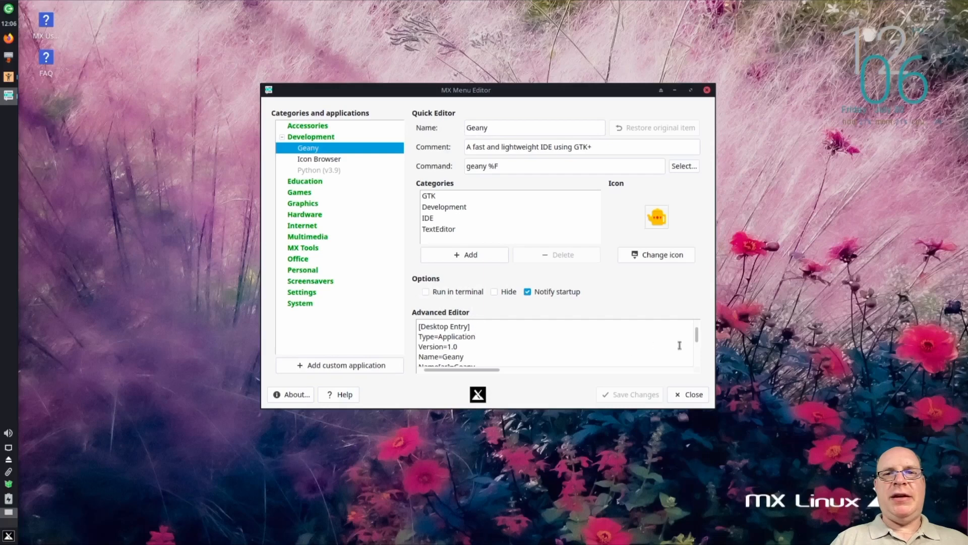
{"action": "mouse_move", "coordinate": [697, 337]}
{"action": "left_mouse_down"}
{"action": "mouse_move", "coordinate": [699, 349]}
{"action": "mouse_move", "coordinate": [696, 328]}
{"action": "left_mouse_up"}
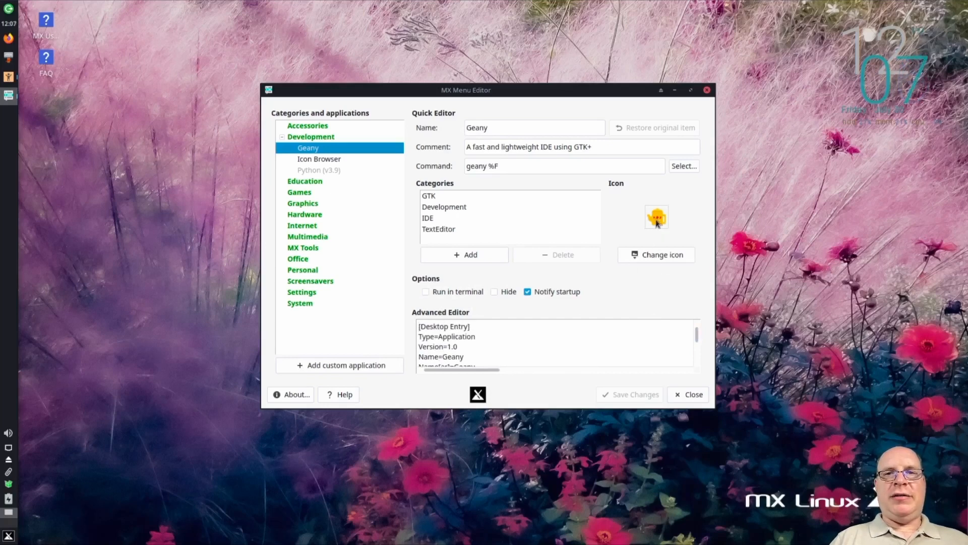
{"action": "left_click", "coordinate": [689, 395]}
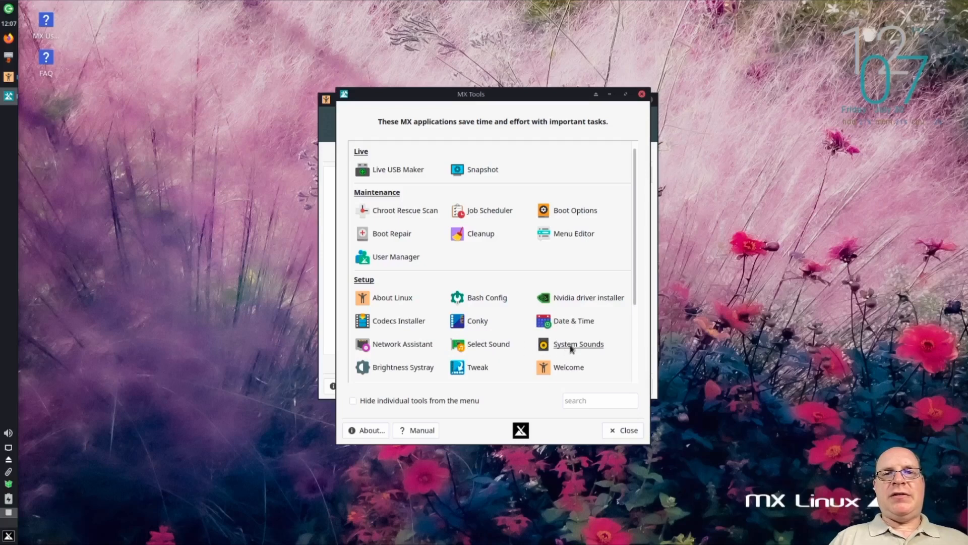
Open Tweak from the Setup tools and dismiss the panel settings backup notice
{"action": "scroll", "coordinate": [517, 361], "scroll_direction": "down", "scroll_amount": 3}
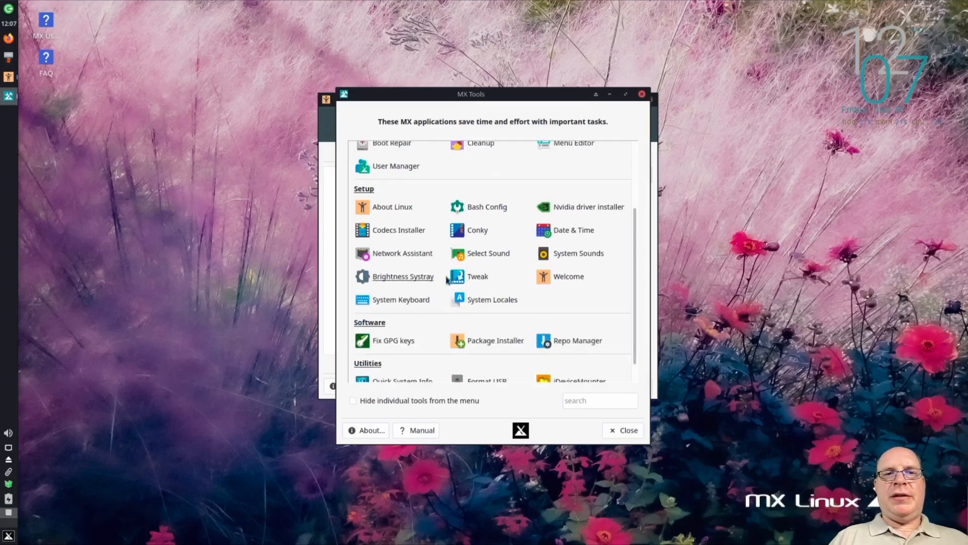
{"action": "left_click", "coordinate": [479, 279]}
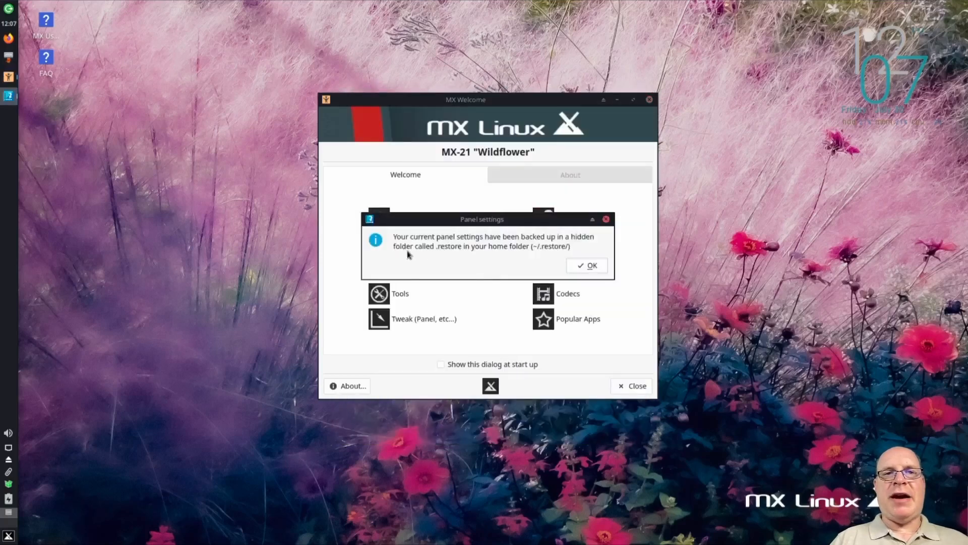
{"action": "left_click", "coordinate": [589, 266]}
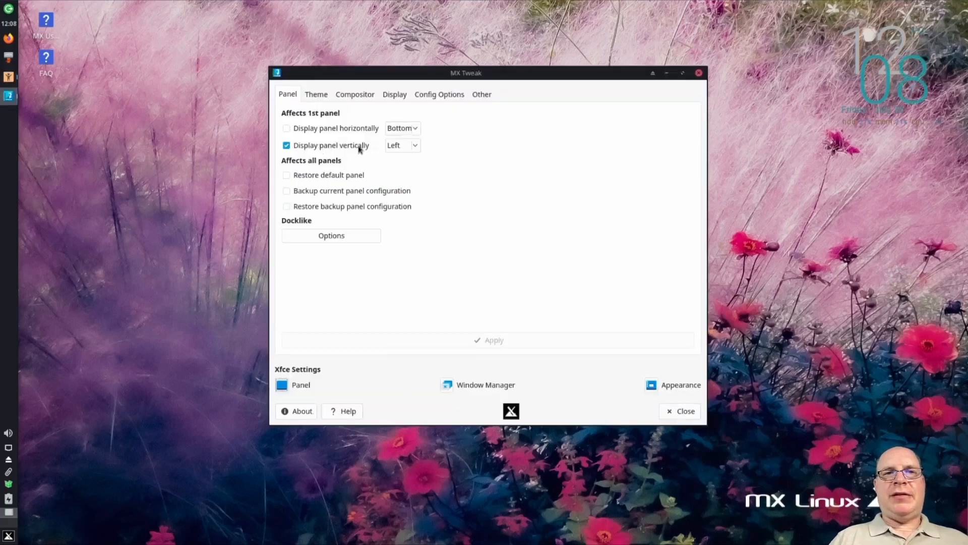
Set the application and window manager themes to Matcha-dark-azul and the icon theme to Papirus-mxbluedark
{"action": "left_click", "coordinate": [318, 98]}
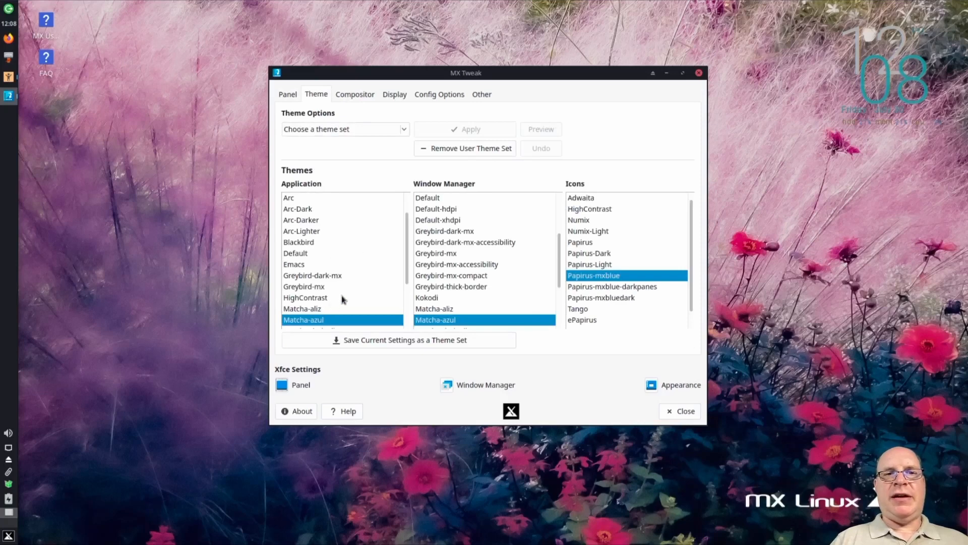
{"action": "scroll", "coordinate": [341, 300], "scroll_direction": "down", "scroll_amount": 2}
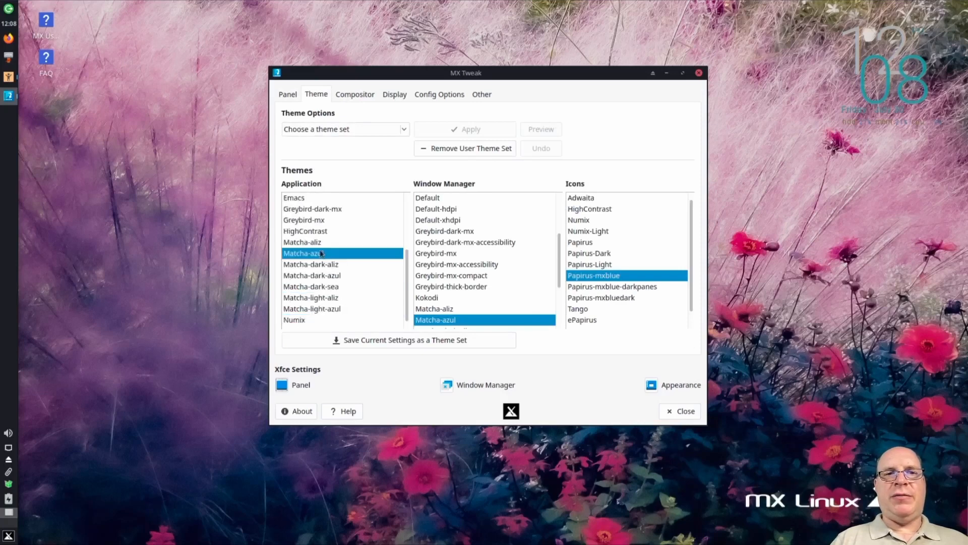
{"action": "left_click", "coordinate": [304, 275]}
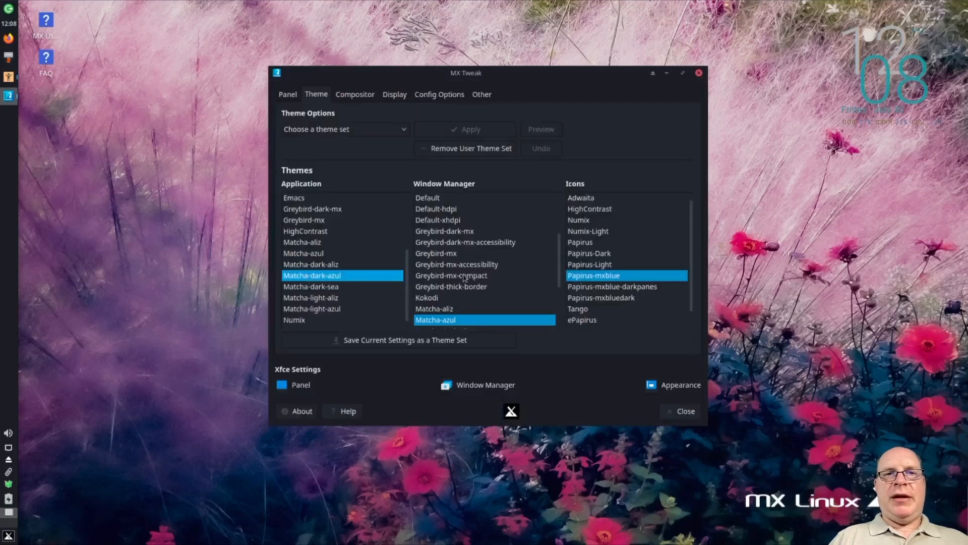
{"action": "scroll", "coordinate": [465, 278], "scroll_direction": "down", "scroll_amount": 1}
{"action": "left_click", "coordinate": [456, 310]}
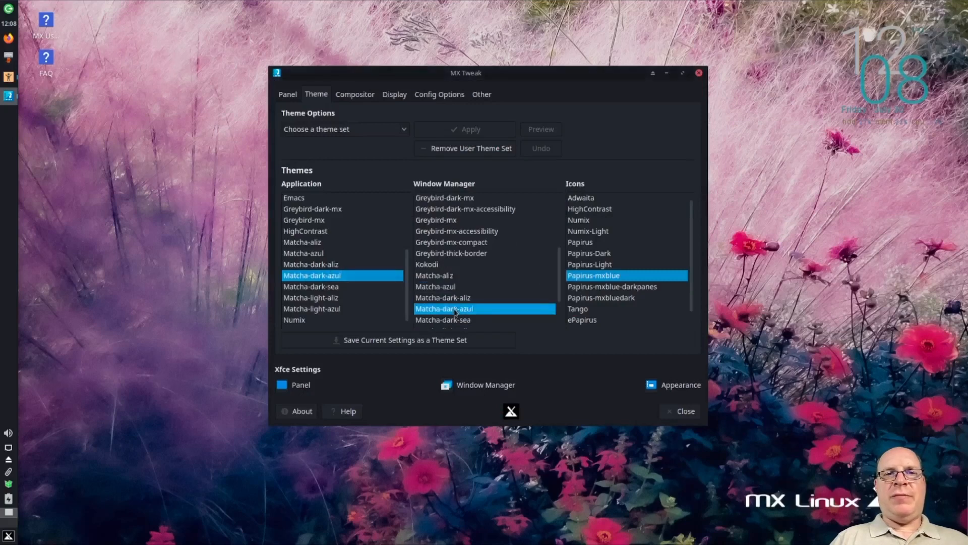
{"action": "left_click", "coordinate": [615, 299]}
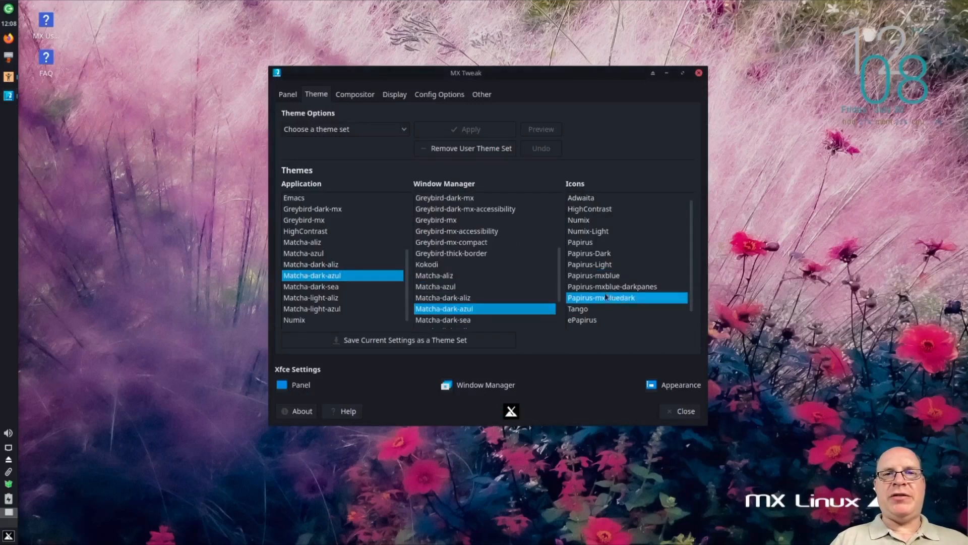
Review Tweak's Compositor, Display, Config Options and Other settings, and close both Tweak and MX Tools
{"action": "left_click", "coordinate": [355, 95]}
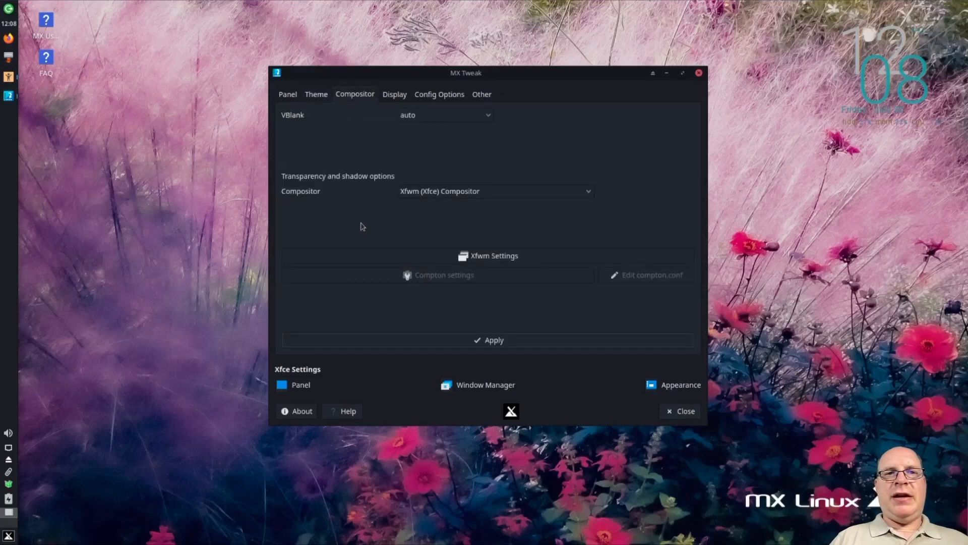
{"action": "left_click", "coordinate": [401, 97]}
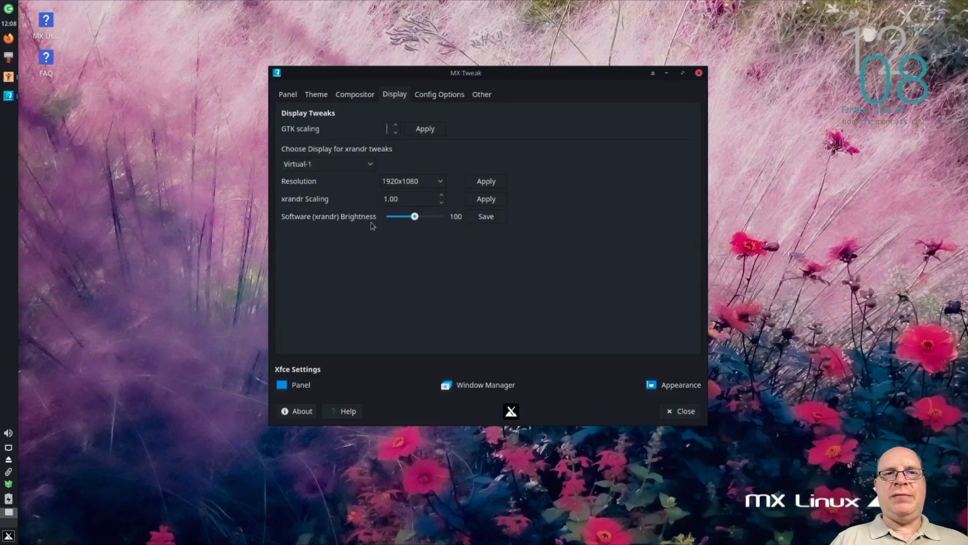
{"action": "left_click", "coordinate": [433, 96]}
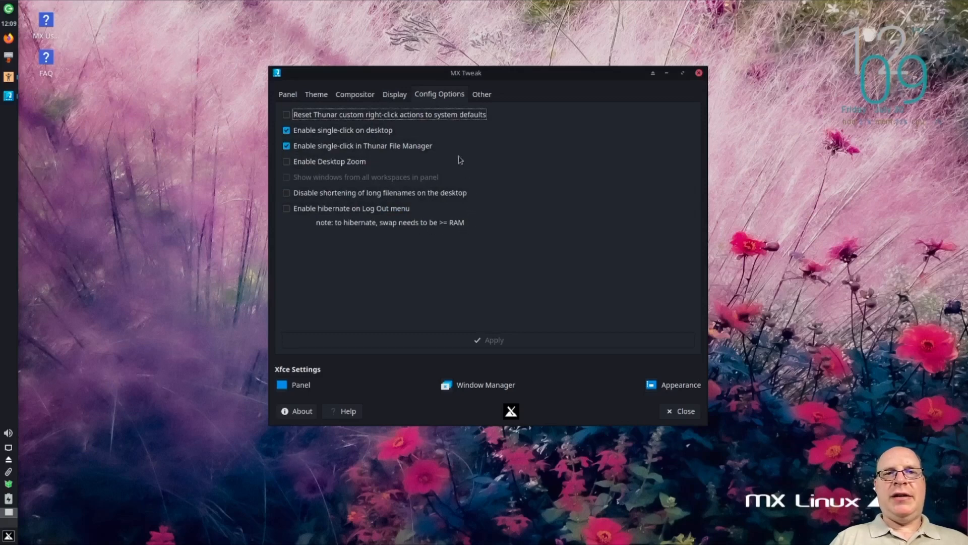
{"action": "left_click", "coordinate": [480, 96]}
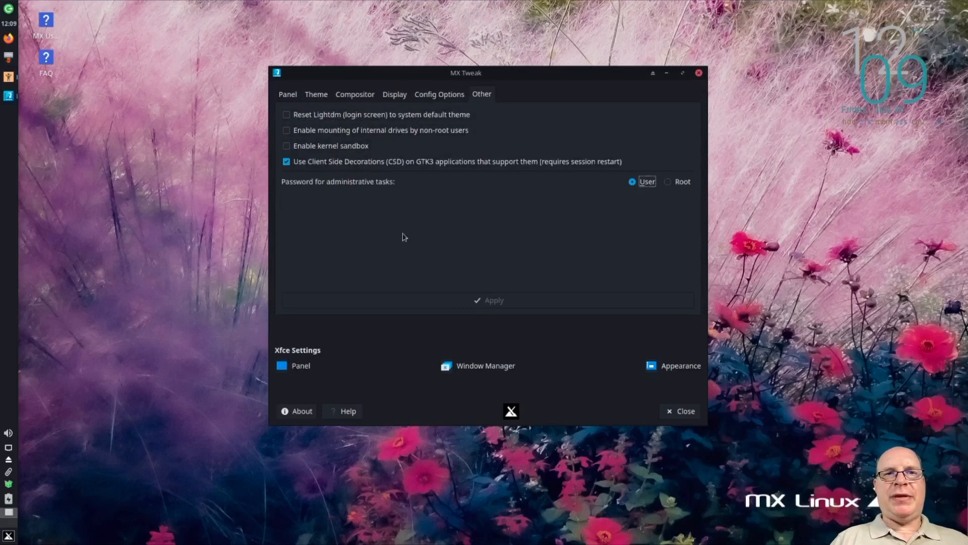
{"action": "left_click", "coordinate": [682, 410]}
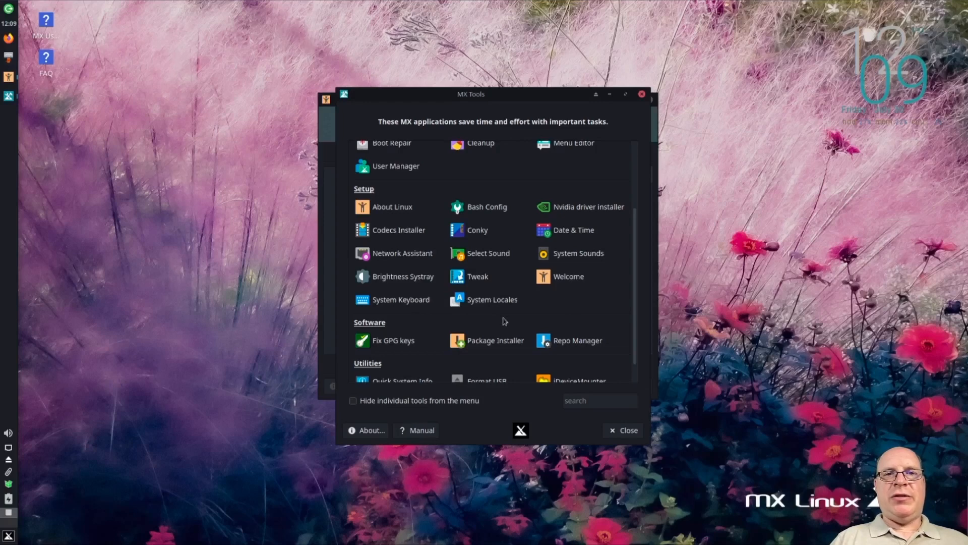
{"action": "scroll", "coordinate": [504, 321], "scroll_direction": "down", "scroll_amount": 1}
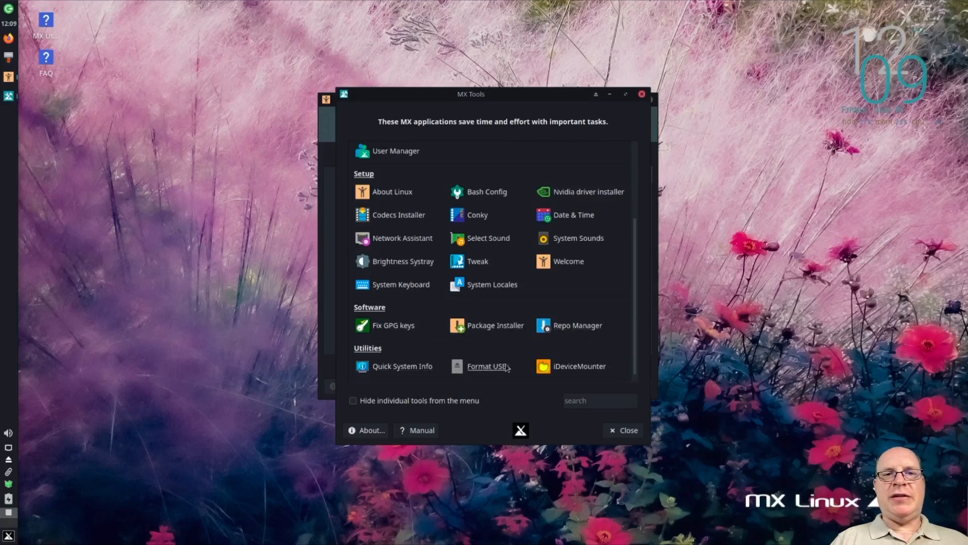
{"action": "left_click", "coordinate": [625, 431]}
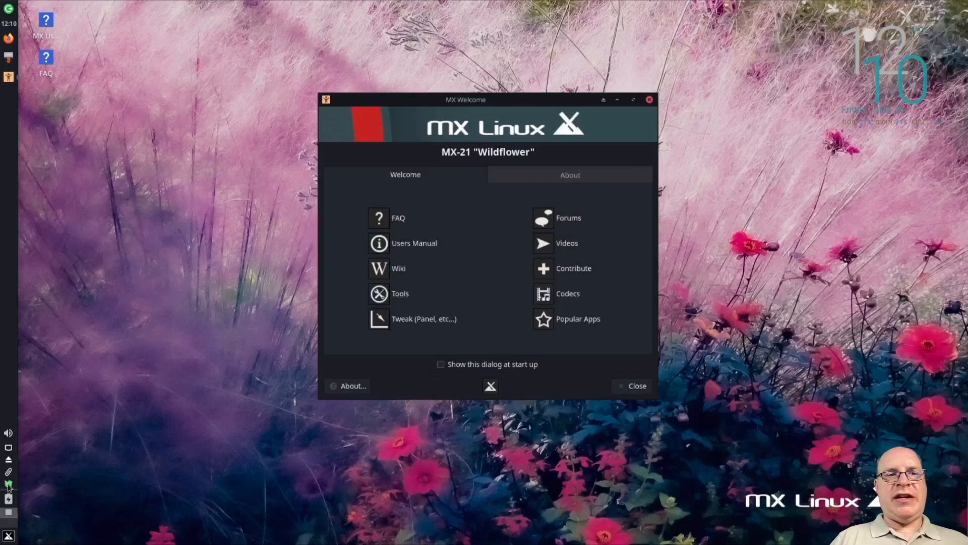
Run the full upgrade in MX Updater with automatic yes answers, authenticate with the account password, and close the completed upgrade terminal
{"action": "left_click", "coordinate": [9, 486]}
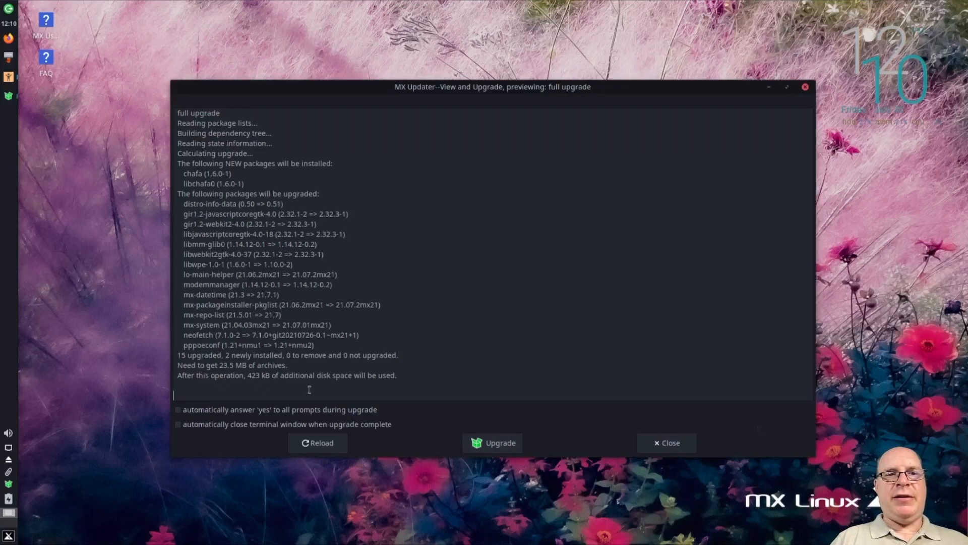
{"action": "left_click", "coordinate": [178, 410]}
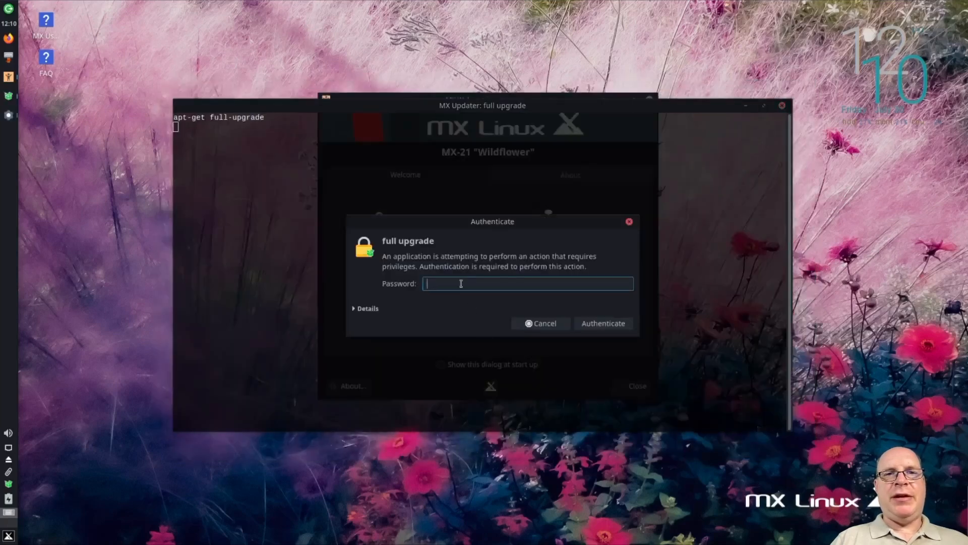
{"action": "key", "text": "Return"}
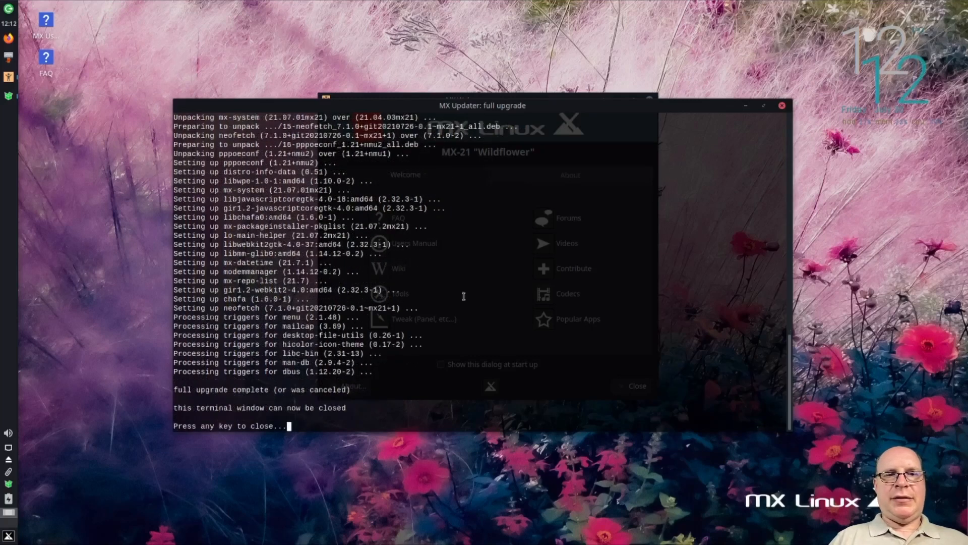
{"action": "key", "text": "Return"}
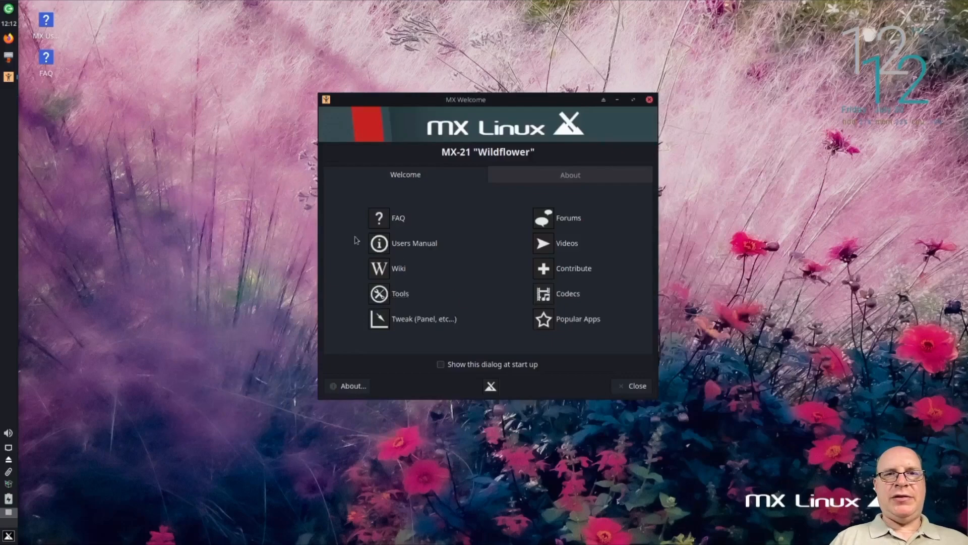
Restart the system from the log-out dialog
{"action": "left_click", "coordinate": [8, 7]}
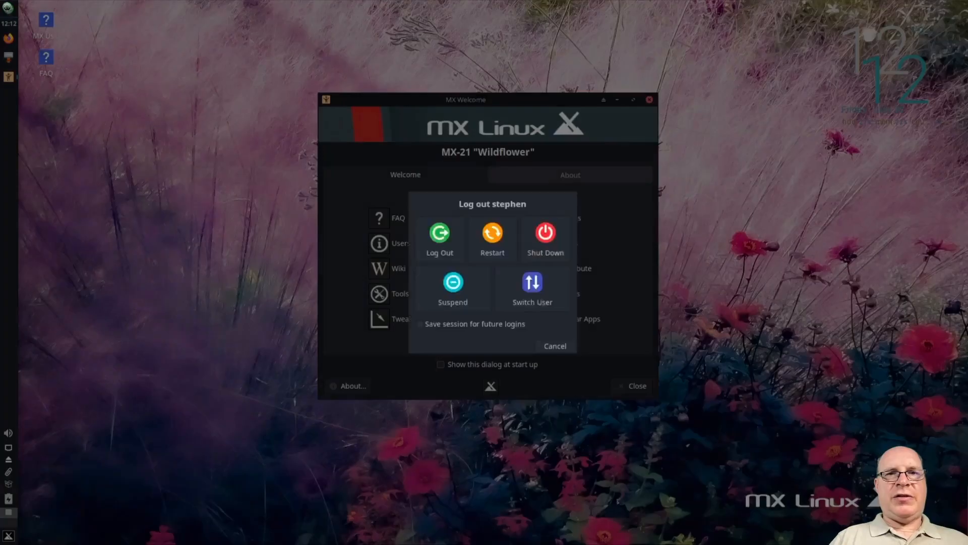
{"action": "left_click", "coordinate": [493, 238]}
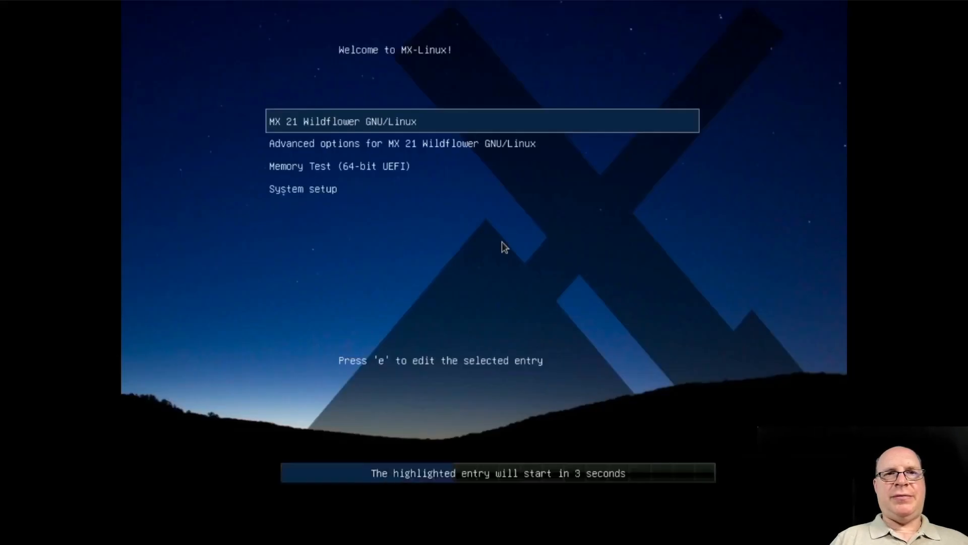
Boot the MX 21 Wildflower GNU/Linux entry and log in with the account password
{"action": "key", "text": "Return"}
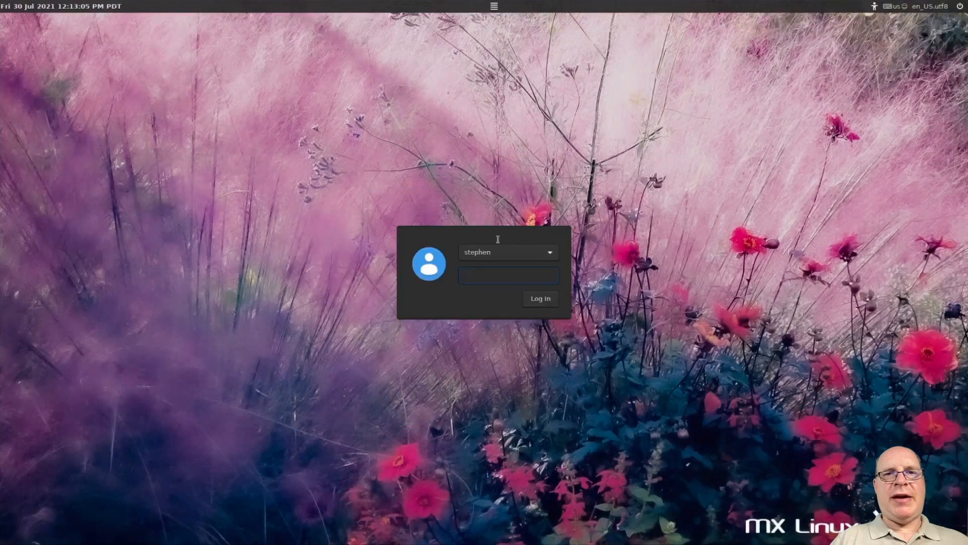
{"action": "key", "text": "Return"}
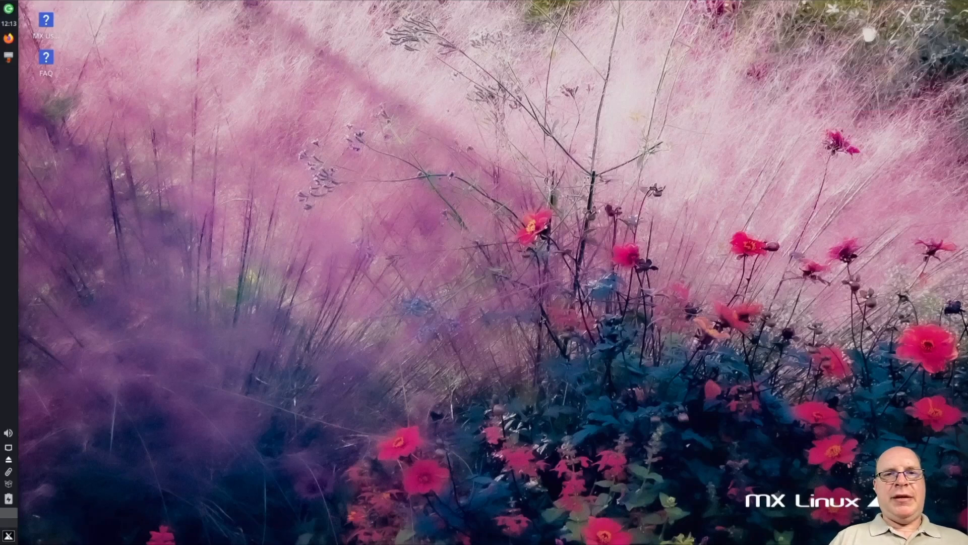
Open the desktop settings and set the wallpaper folder to /usr/share/backgrounds/login
{"action": "right_click", "coordinate": [210, 97]}
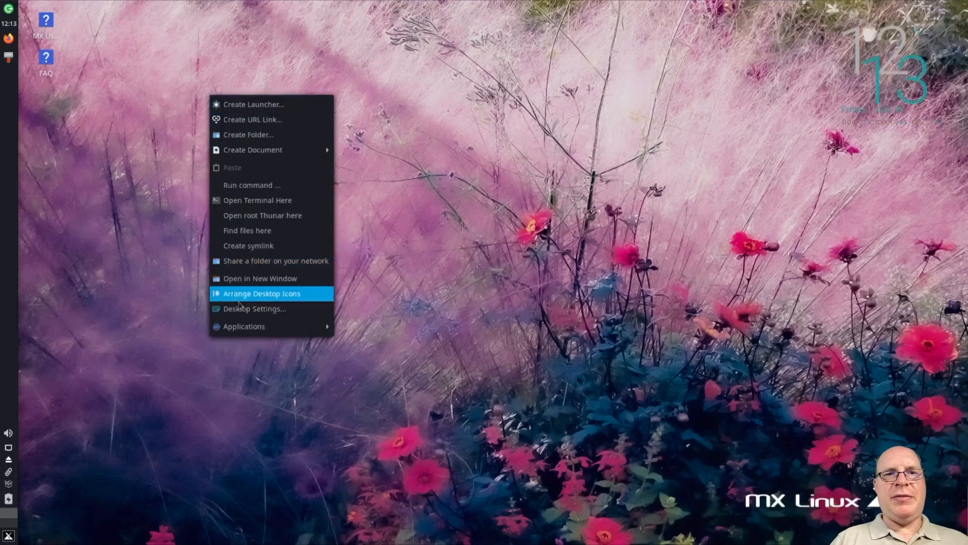
{"action": "left_click", "coordinate": [244, 308]}
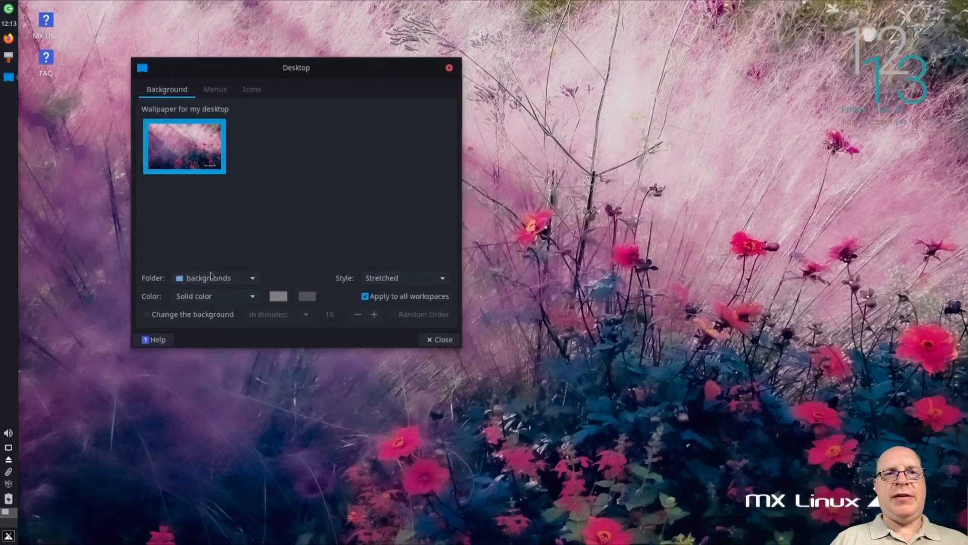
{"action": "left_click", "coordinate": [252, 280]}
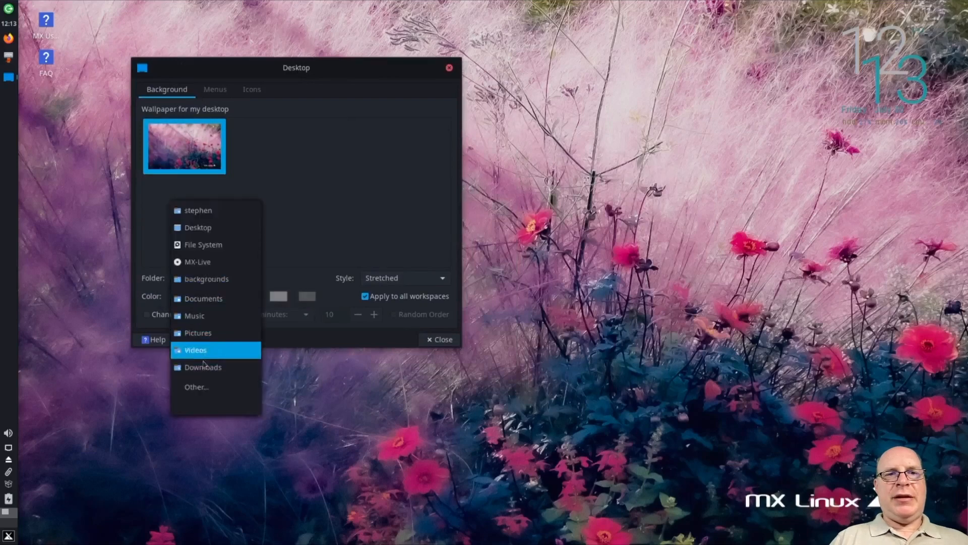
{"action": "left_click", "coordinate": [202, 391]}
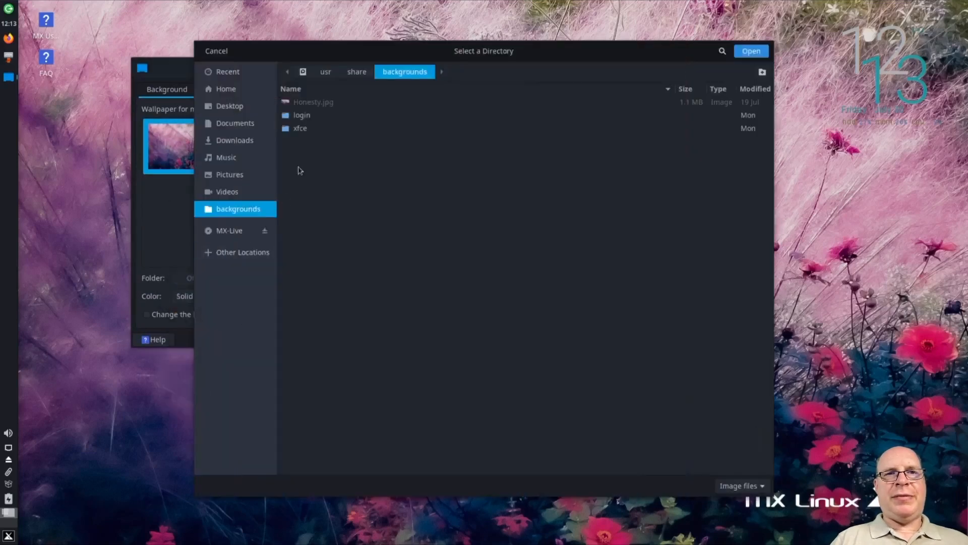
{"action": "left_click", "coordinate": [301, 116]}
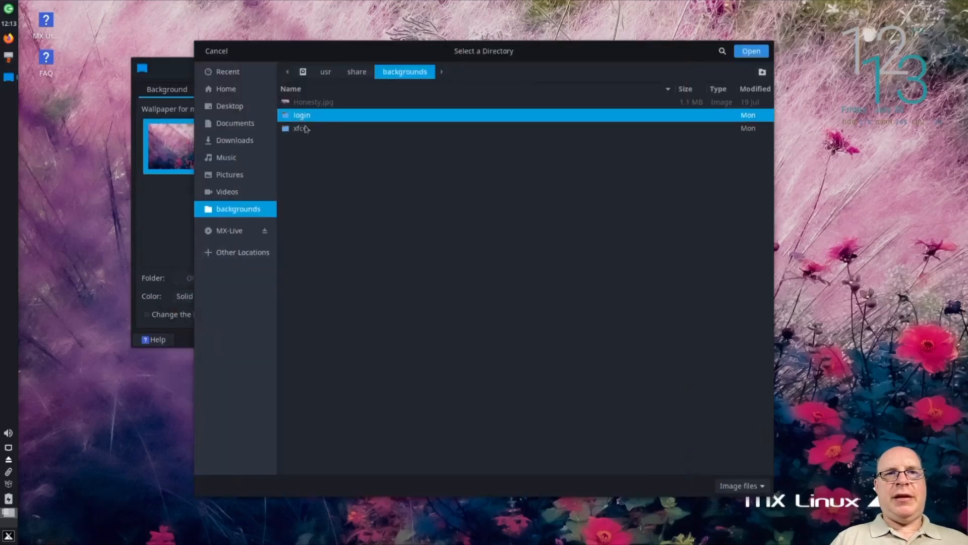
{"action": "left_click", "coordinate": [742, 54]}
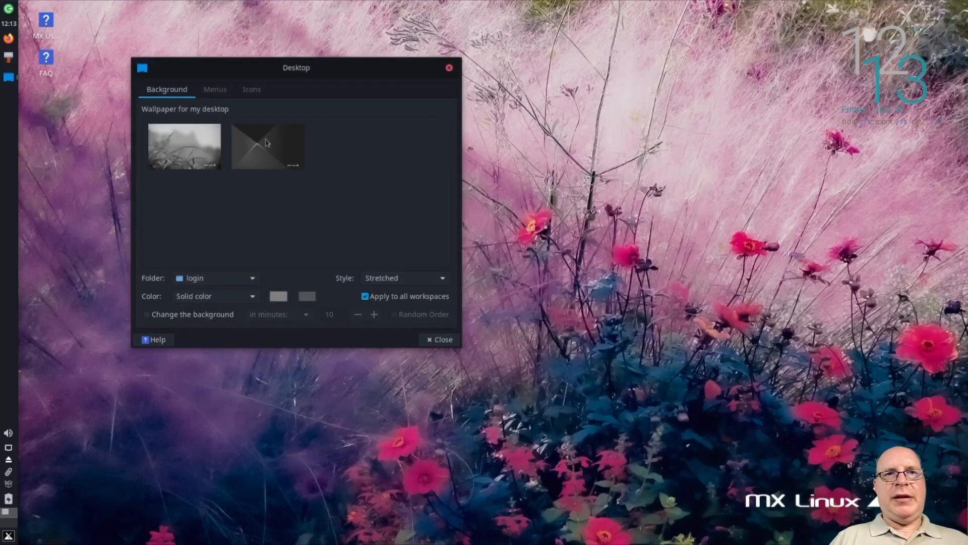
Apply the dark grey geometric wallpaper from the login folder and close the desktop settings
{"action": "left_click", "coordinate": [258, 148]}
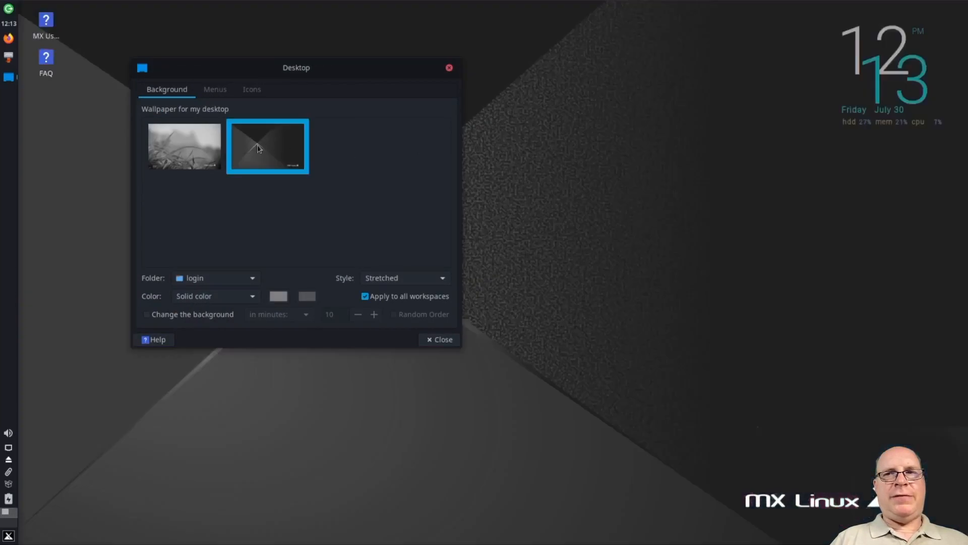
{"action": "mouse_move", "coordinate": [313, 70]}
{"action": "left_mouse_down"}
{"action": "mouse_move", "coordinate": [312, 104]}
{"action": "mouse_move", "coordinate": [316, 82]}
{"action": "left_mouse_up"}
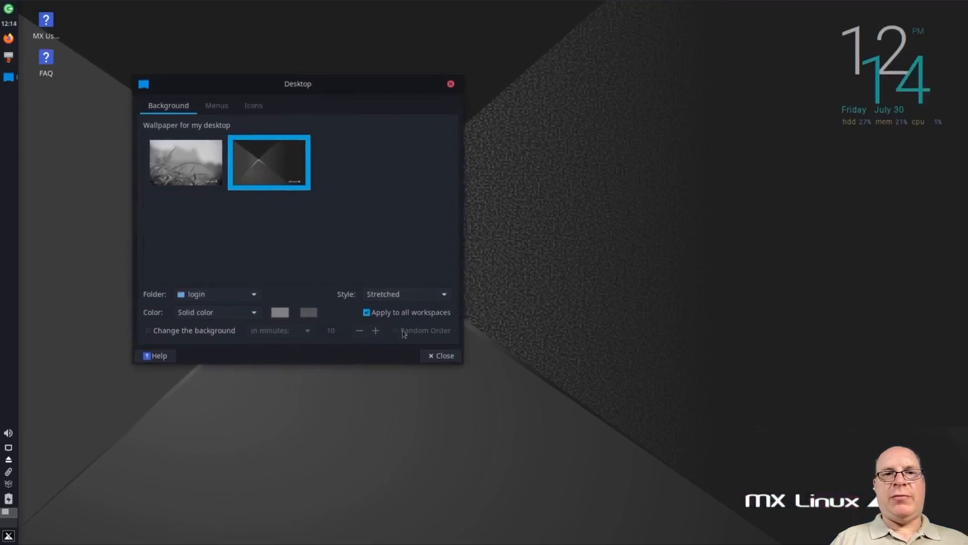
{"action": "left_click", "coordinate": [438, 356]}
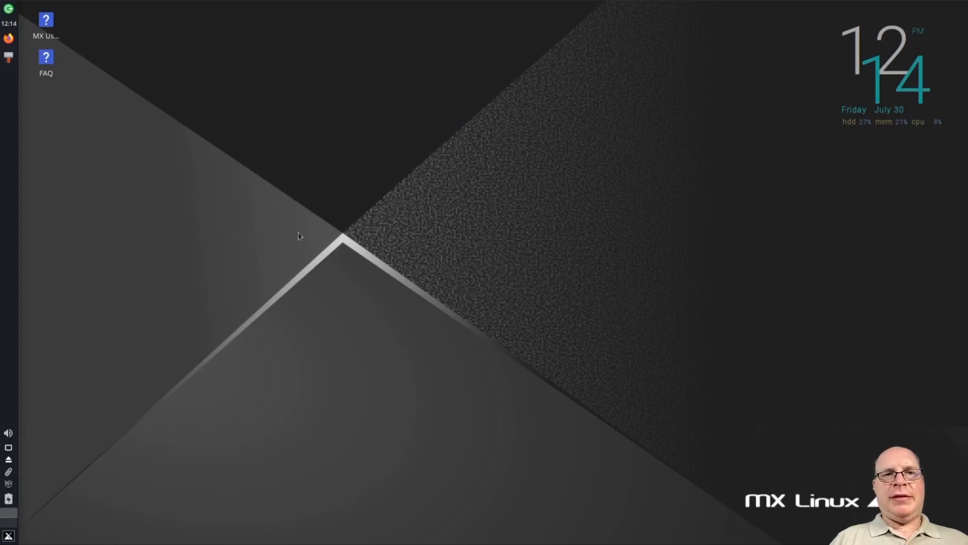
Review all the applications in the Accessories category of the application menu
{"action": "left_click", "coordinate": [8, 536]}
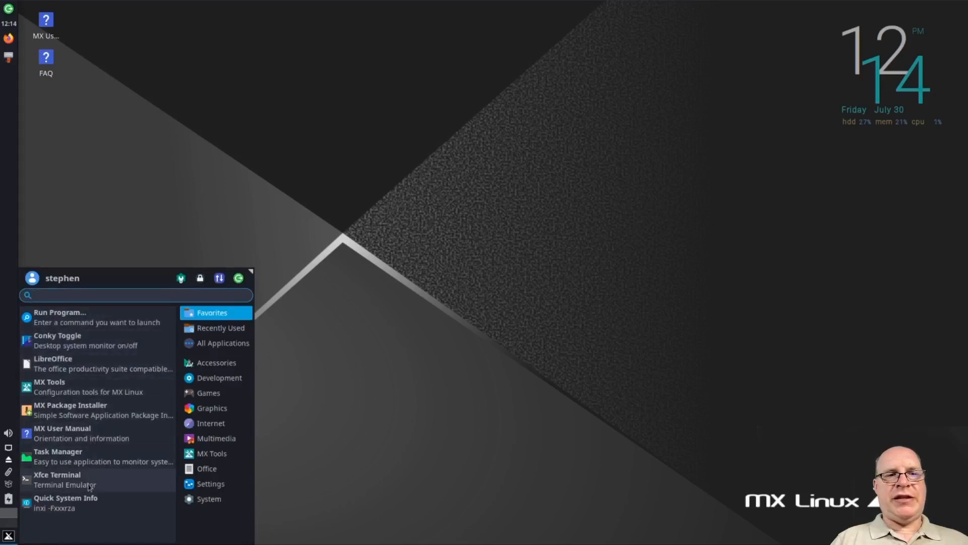
{"action": "left_click", "coordinate": [216, 374]}
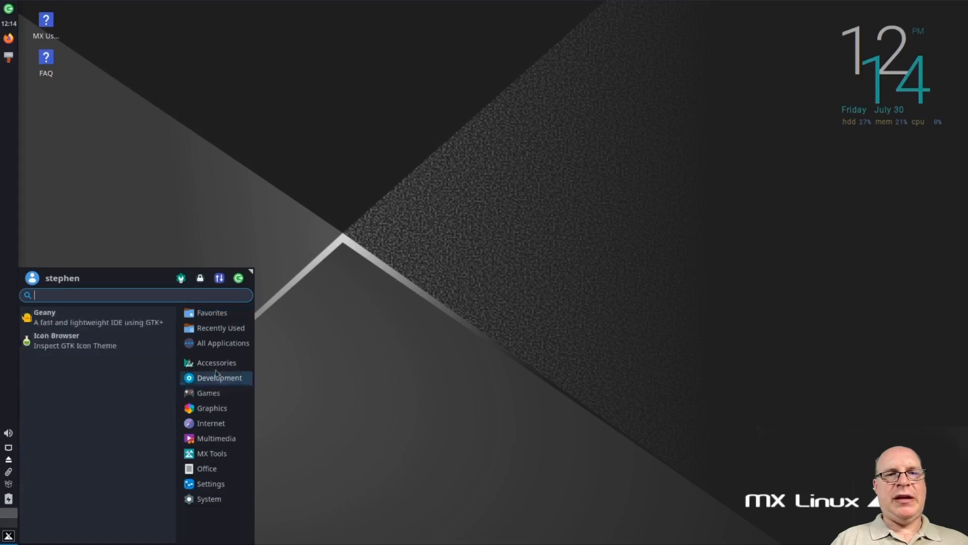
{"action": "left_click", "coordinate": [216, 364]}
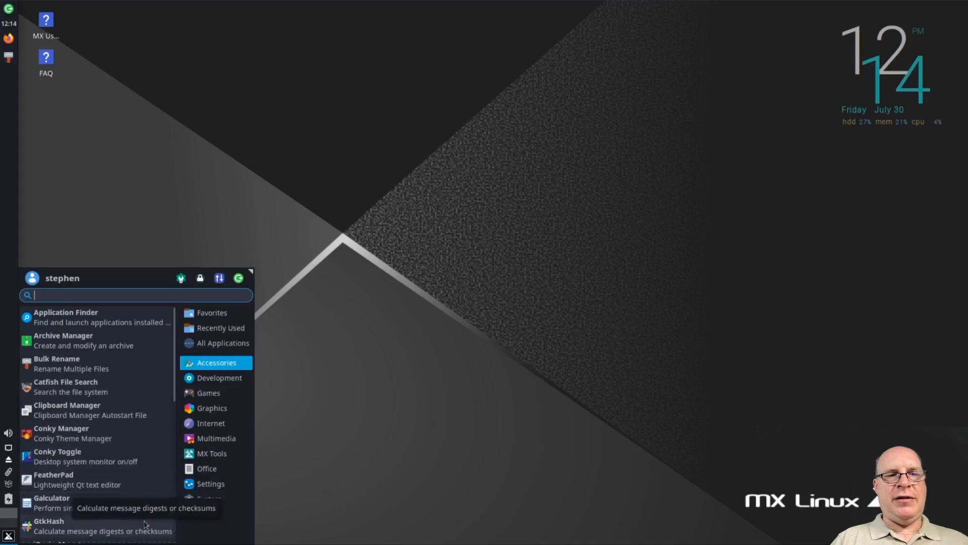
{"action": "scroll", "coordinate": [145, 524], "scroll_direction": "down", "scroll_amount": 3}
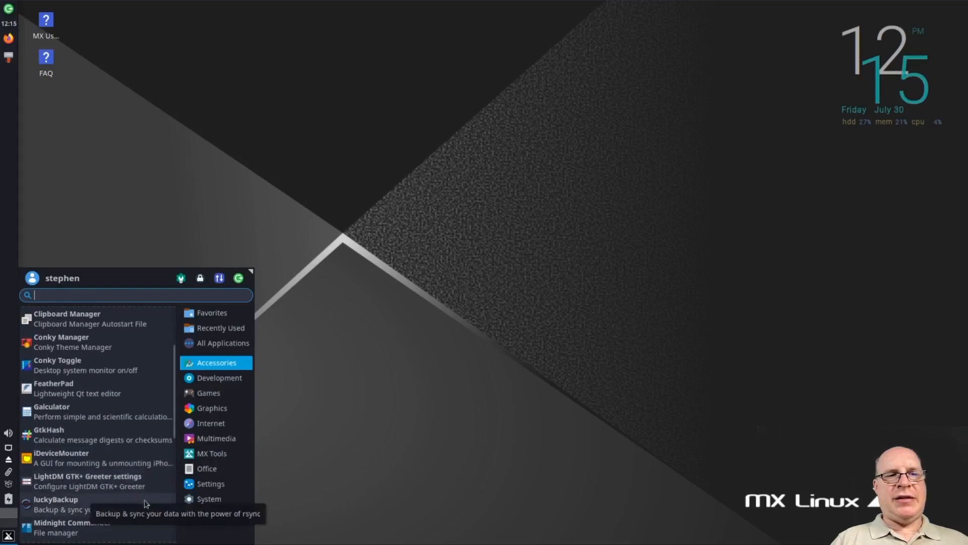
{"action": "scroll", "coordinate": [147, 503], "scroll_direction": "down", "scroll_amount": 1}
{"action": "scroll", "coordinate": [146, 503], "scroll_direction": "down", "scroll_amount": 1}
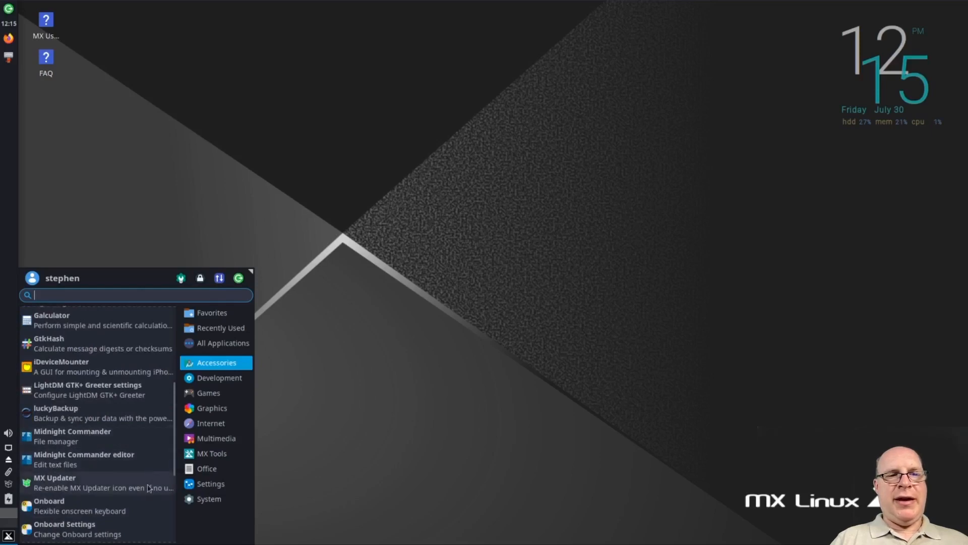
{"action": "scroll", "coordinate": [149, 488], "scroll_direction": "down", "scroll_amount": 2}
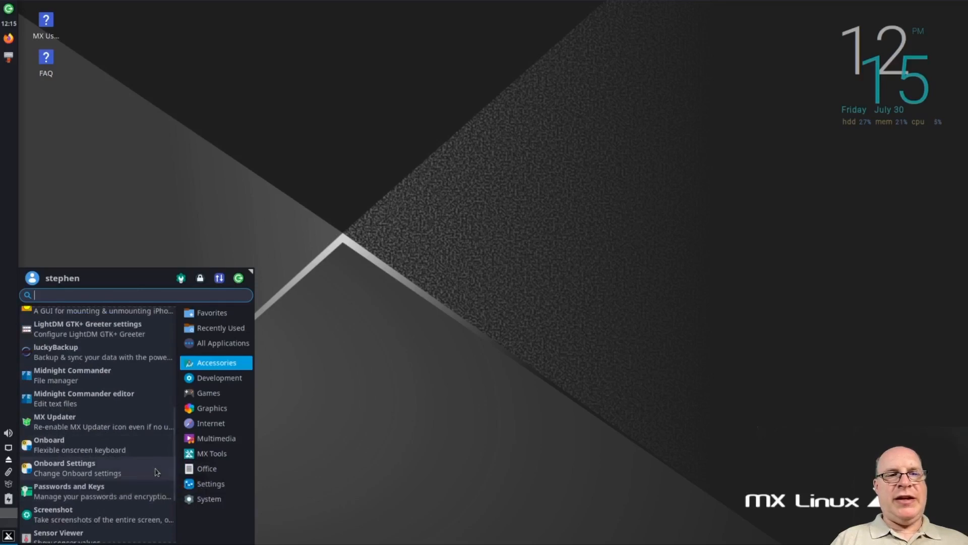
{"action": "scroll", "coordinate": [158, 470], "scroll_direction": "down", "scroll_amount": 1}
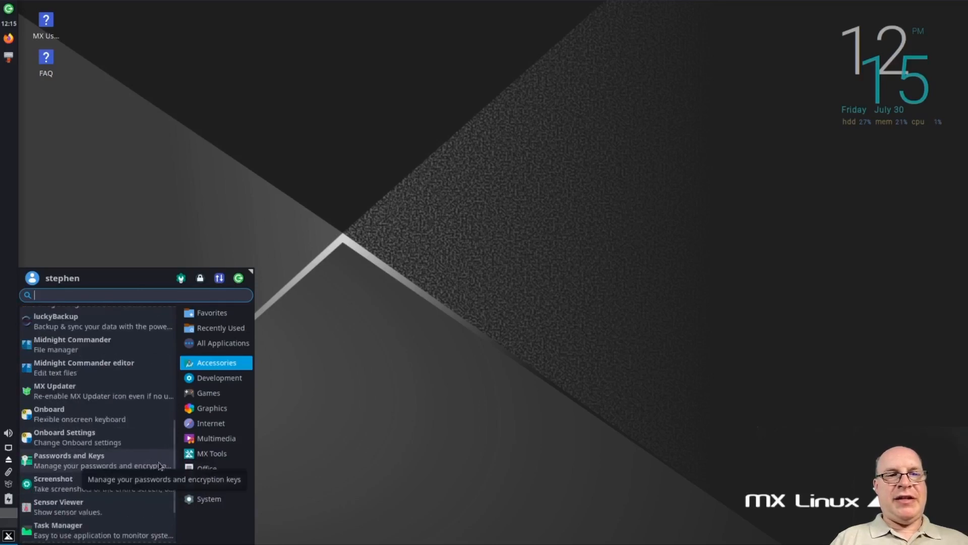
{"action": "scroll", "coordinate": [160, 463], "scroll_direction": "down", "scroll_amount": 2}
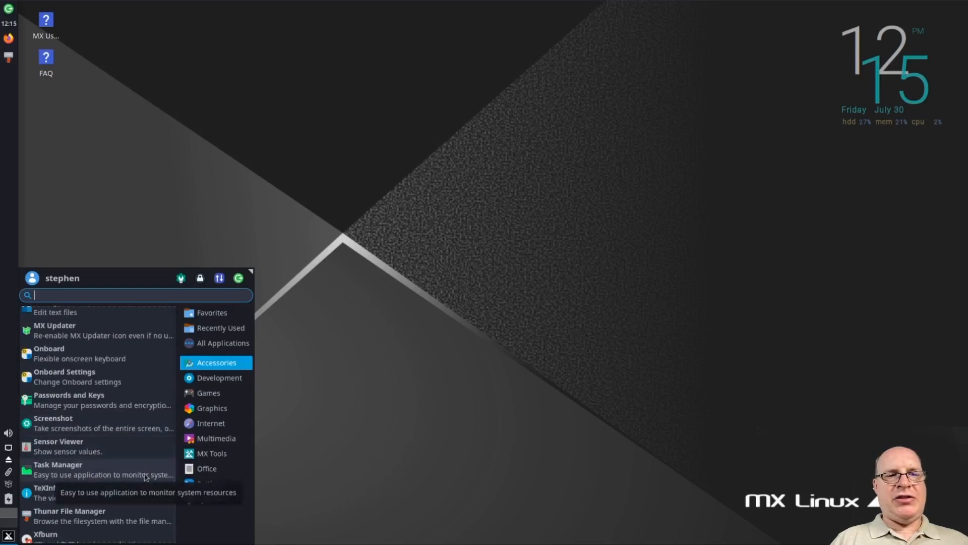
{"action": "scroll", "coordinate": [149, 479], "scroll_direction": "down", "scroll_amount": 1}
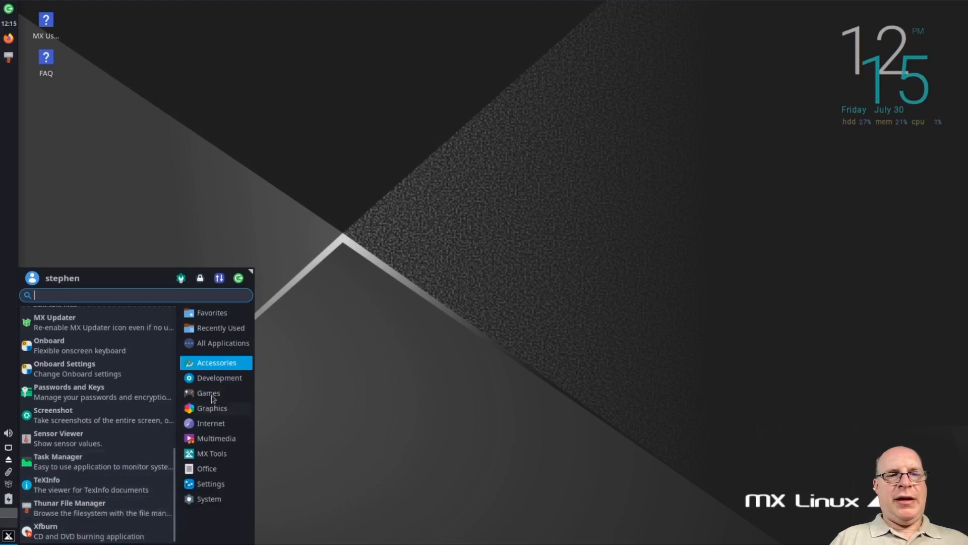
Review the applications in the Development, Games, Graphics, Internet and Multimedia categories
{"action": "left_click", "coordinate": [216, 380]}
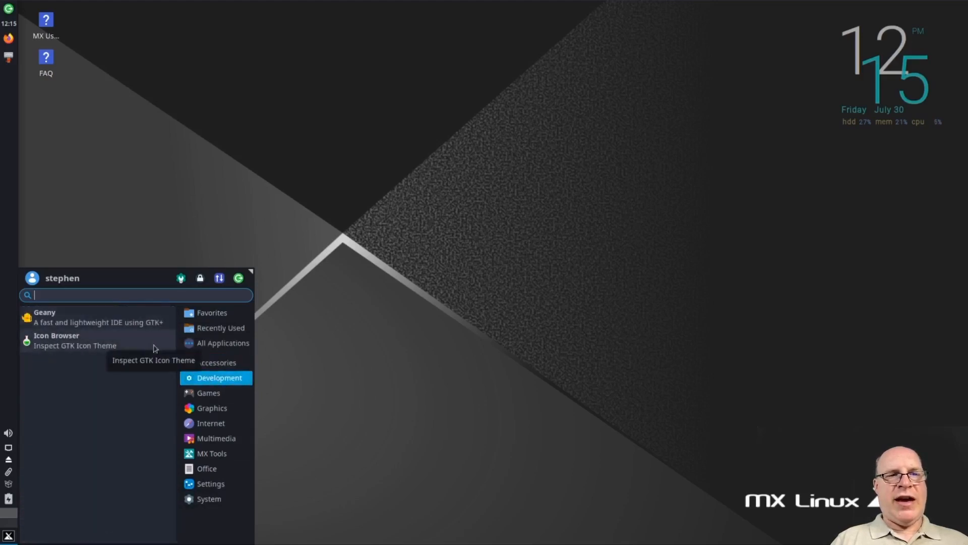
{"action": "mouse_move", "coordinate": [209, 396]}
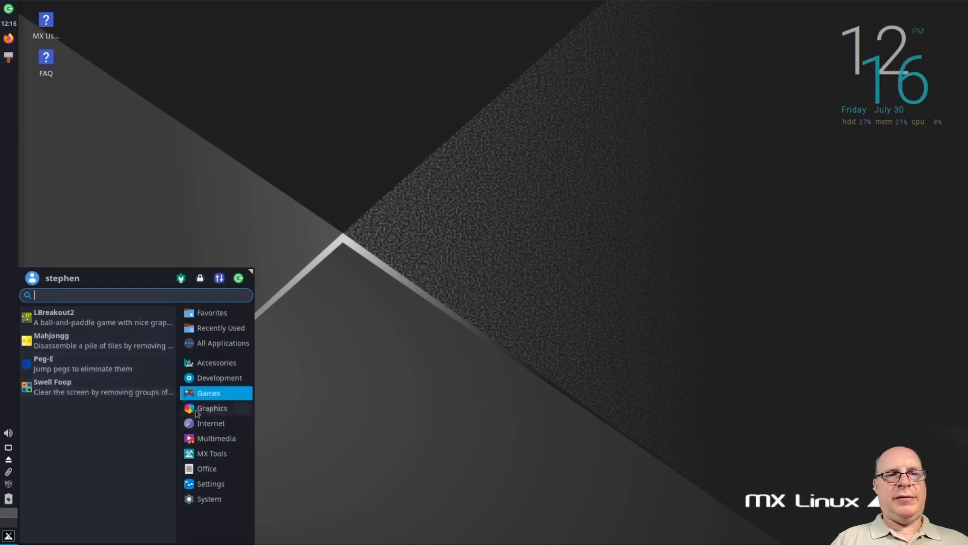
{"action": "left_click", "coordinate": [214, 408]}
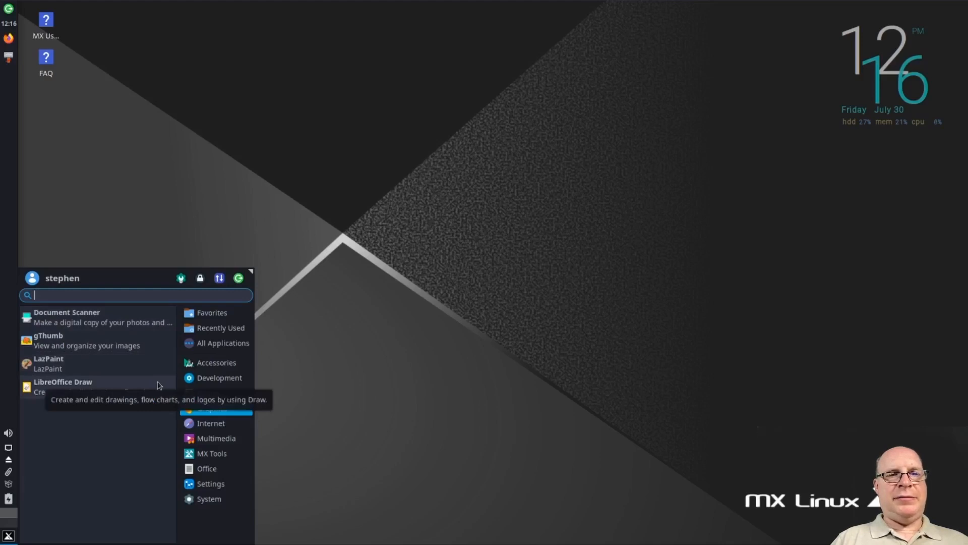
{"action": "left_click", "coordinate": [238, 427]}
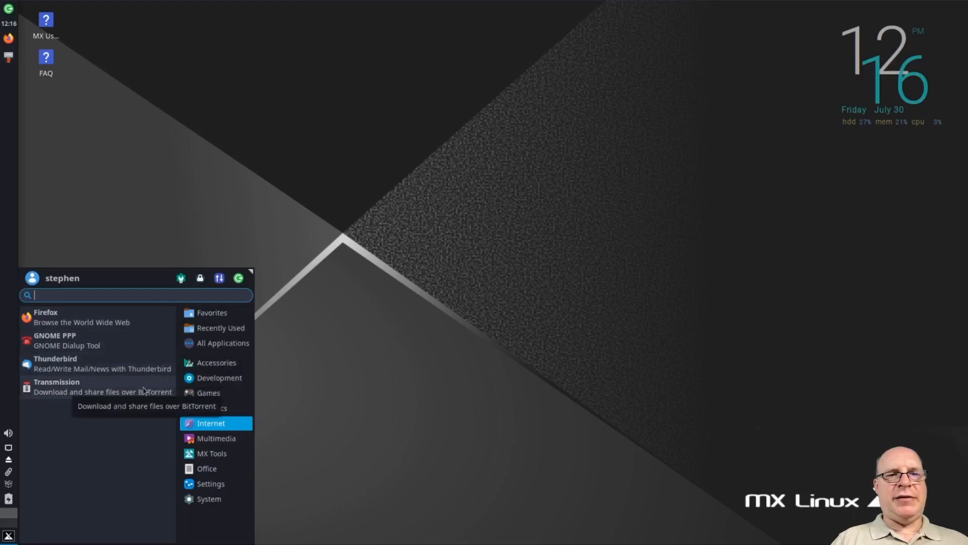
{"action": "left_click", "coordinate": [204, 438]}
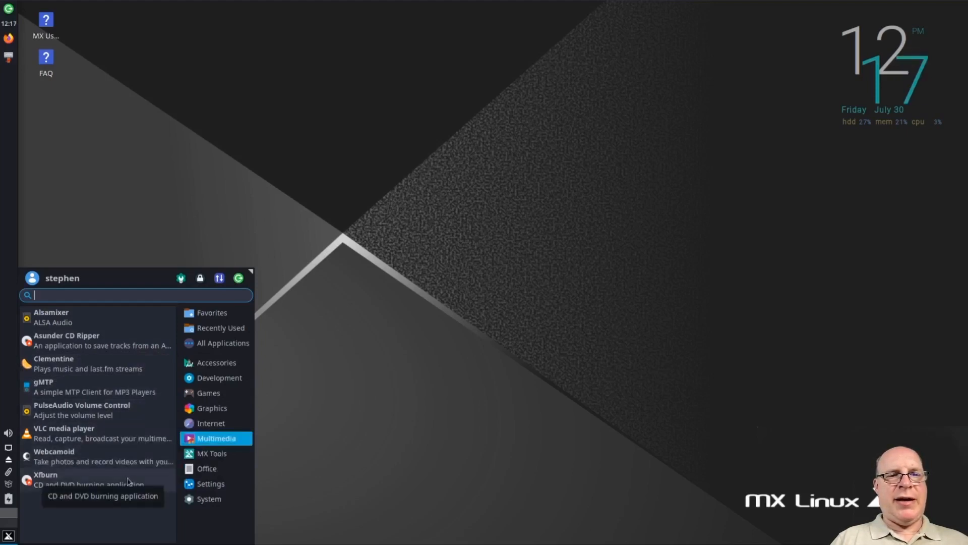
Review the entries in the MX Tools, Office, Settings and System categories
{"action": "left_click", "coordinate": [210, 454]}
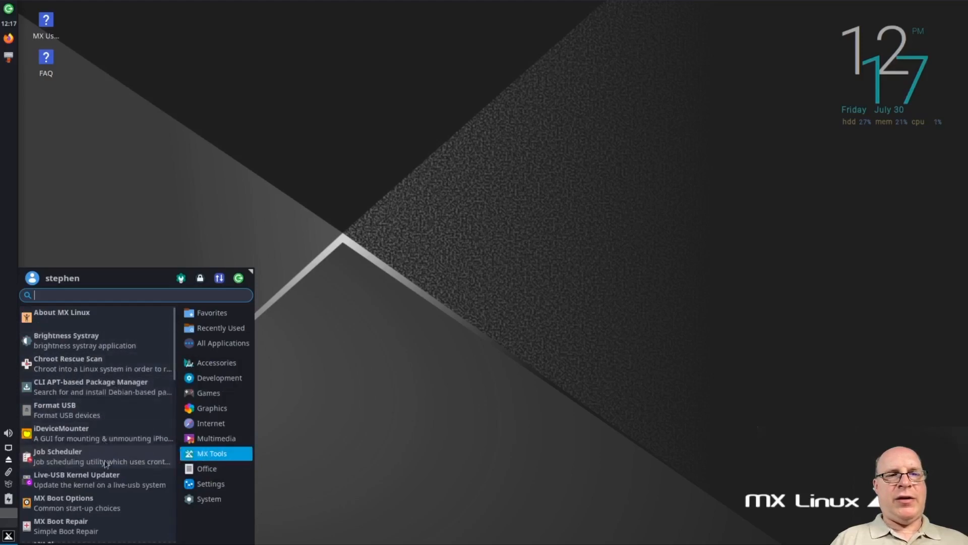
{"action": "left_click", "coordinate": [211, 470]}
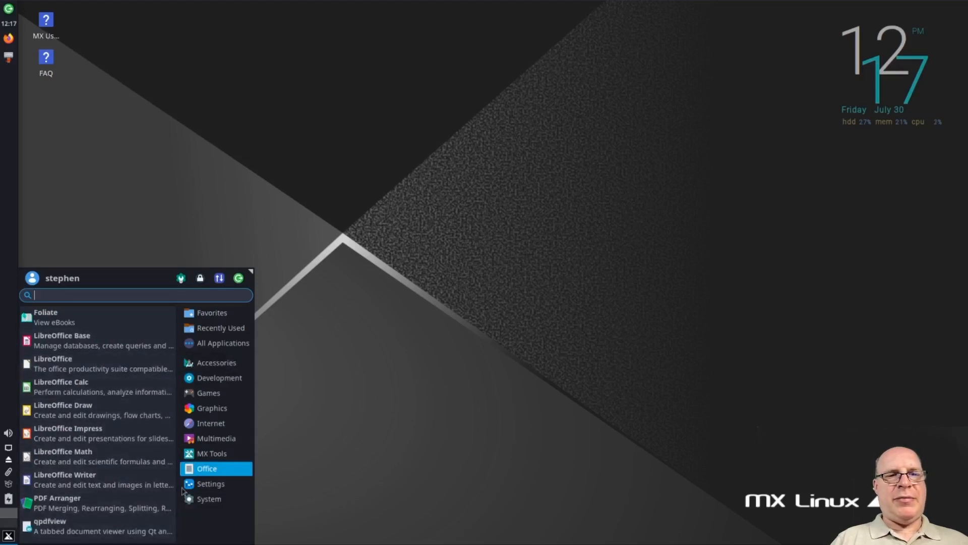
{"action": "left_click", "coordinate": [236, 485]}
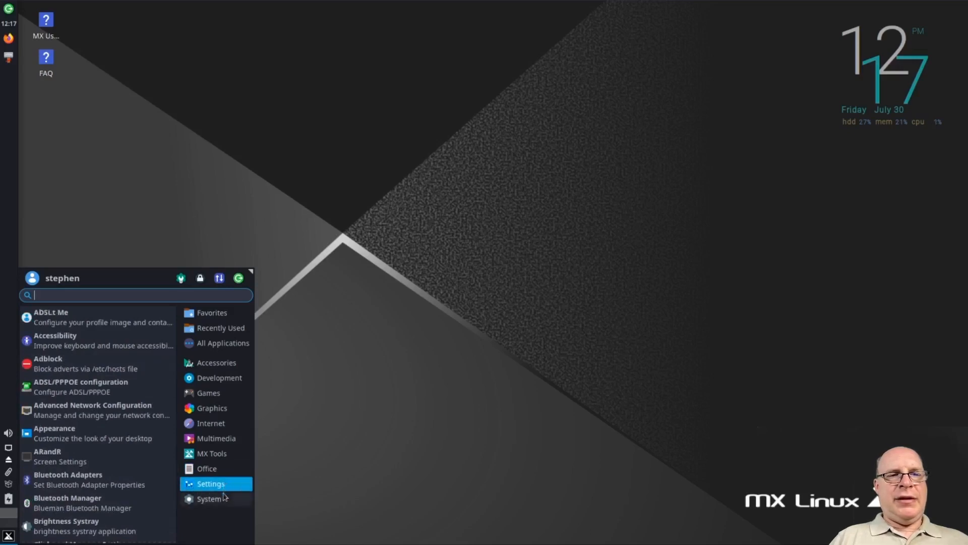
{"action": "left_click", "coordinate": [231, 500]}
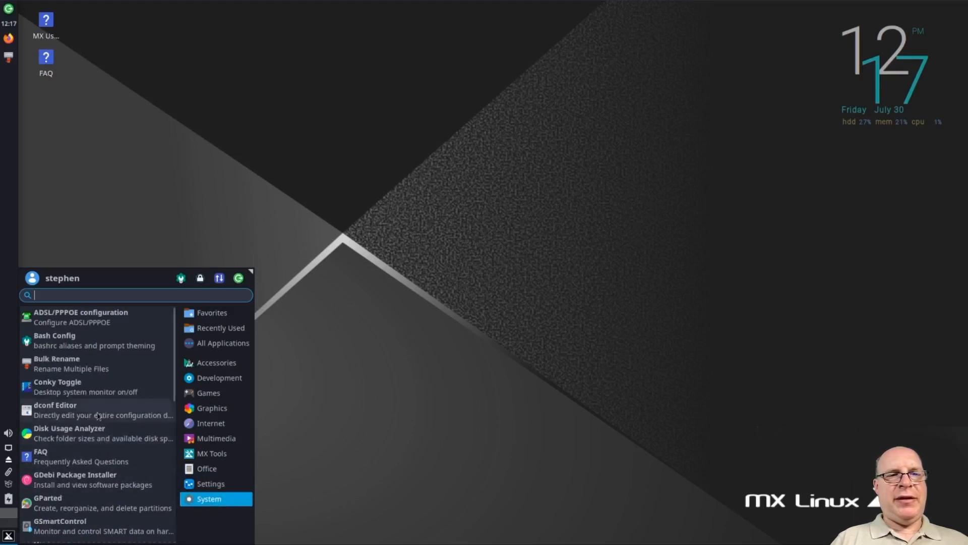
{"action": "scroll", "coordinate": [98, 415], "scroll_direction": "down", "scroll_amount": 3}
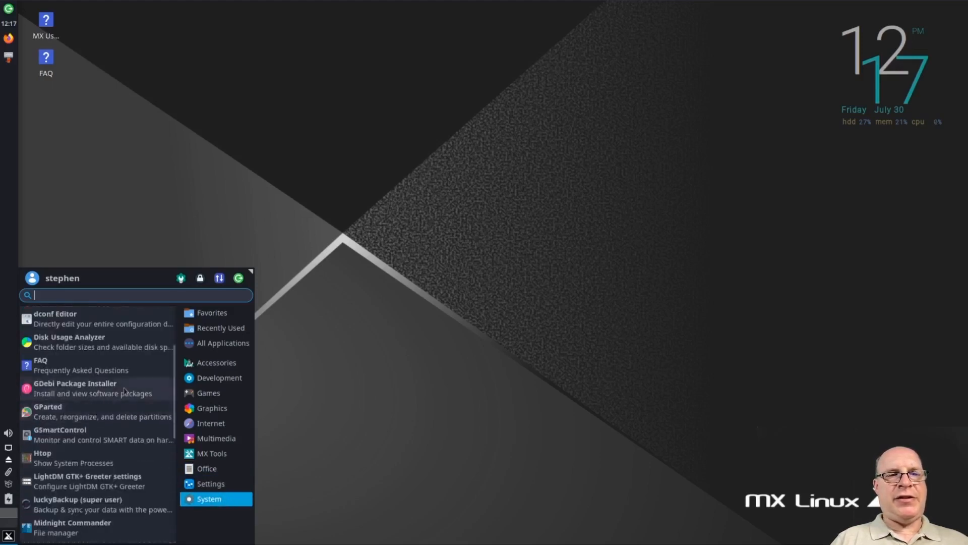
{"action": "scroll", "coordinate": [128, 418], "scroll_direction": "down", "scroll_amount": 3}
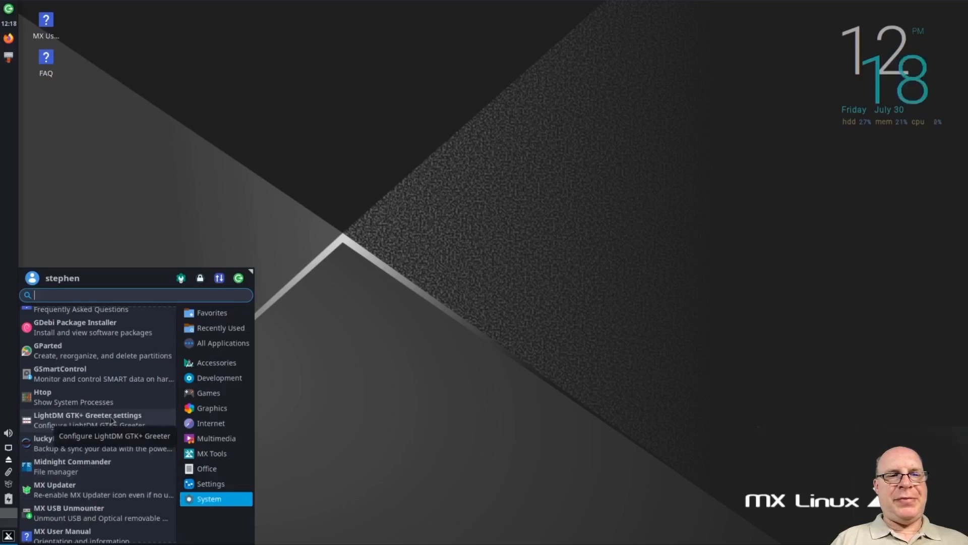
Search the application menu for "term", launch the terminal, and enlarge its text by three zoom levels
{"action": "type", "text": "term"}
{"action": "key", "text": "Return"}
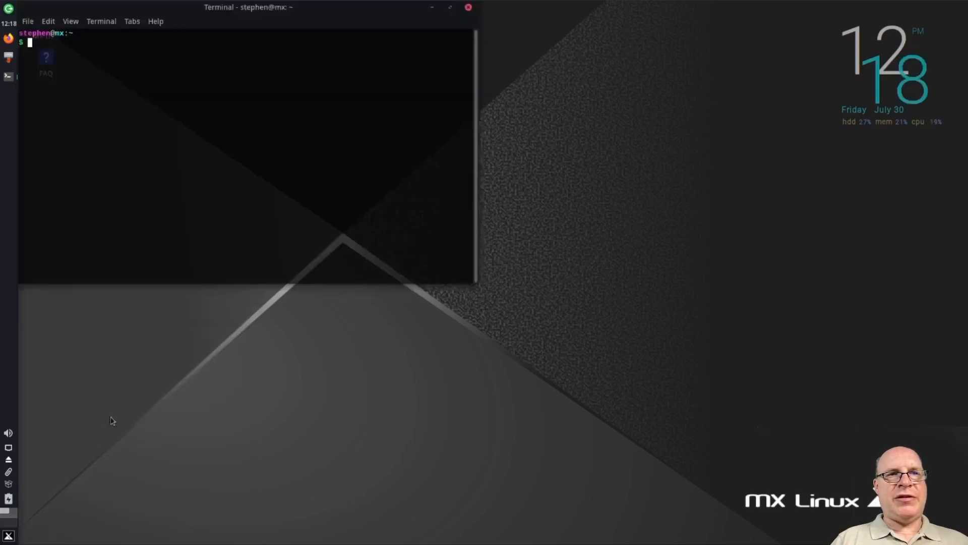
{"action": "key", "text": "ctrl+plus"}
{"action": "key", "text": "ctrl+plus"}
{"action": "key", "text": "ctrl+plus"}
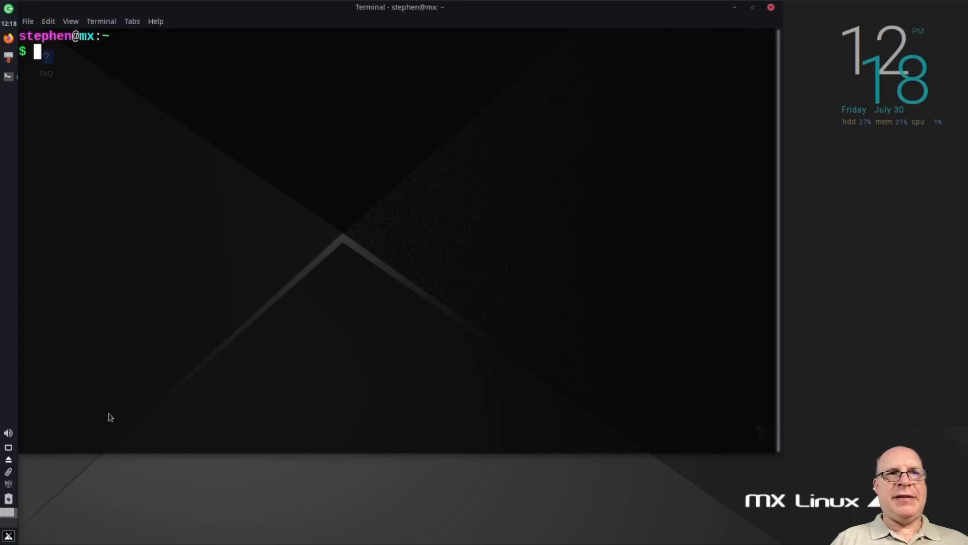
Run htop in the terminal to check the system's memory and CPU usage, and quit it
{"action": "type", "text": "htop"}
{"action": "key", "text": "Return"}
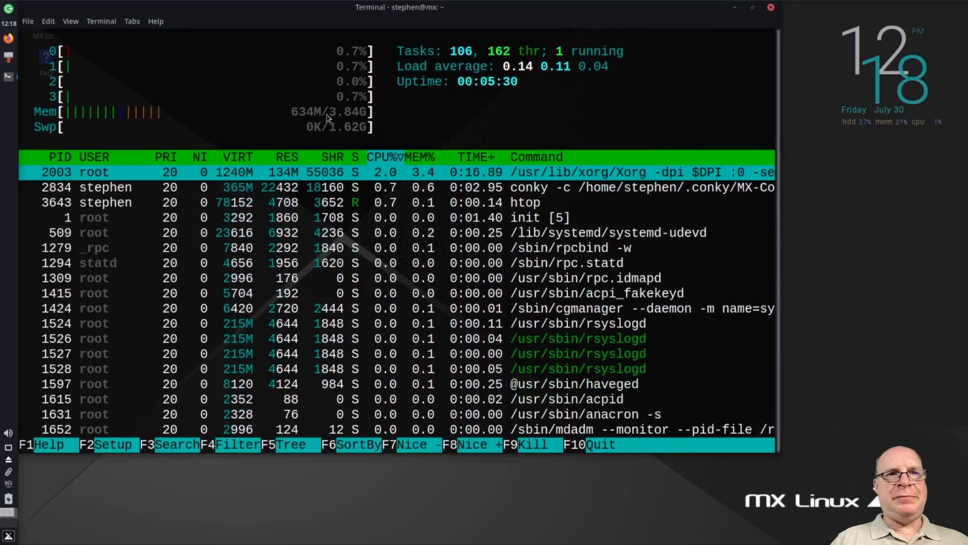
{"action": "key", "text": "q"}
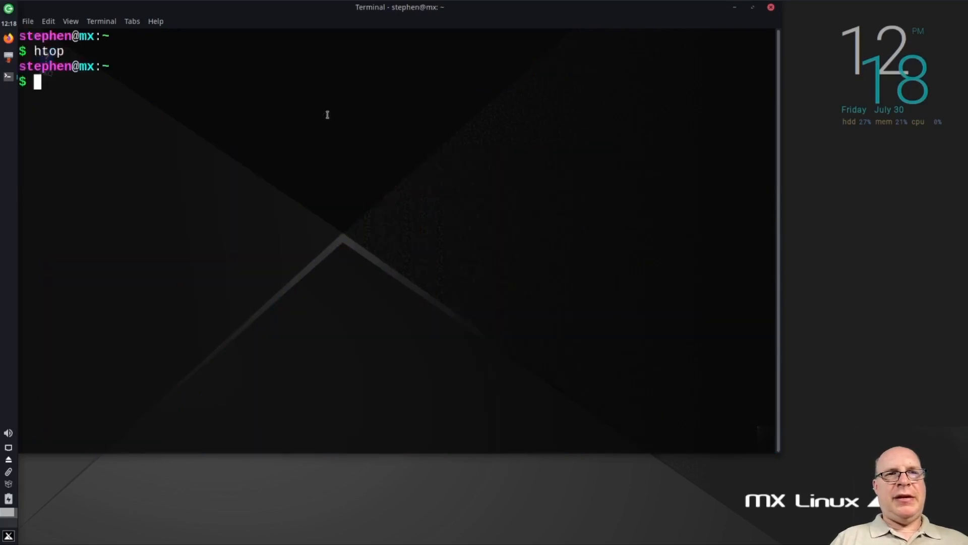
Display the contents of /etc/fstab and check memory and swap with free -h in the terminal, and close it
{"action": "type", "text": "cat /et"}
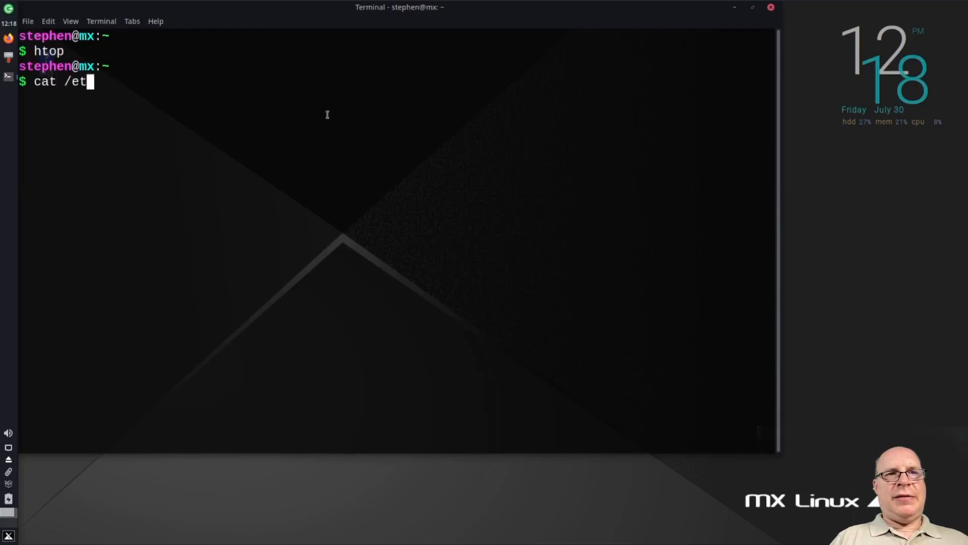
{"action": "type", "text": "c/fstab"}
{"action": "key", "text": "Return"}
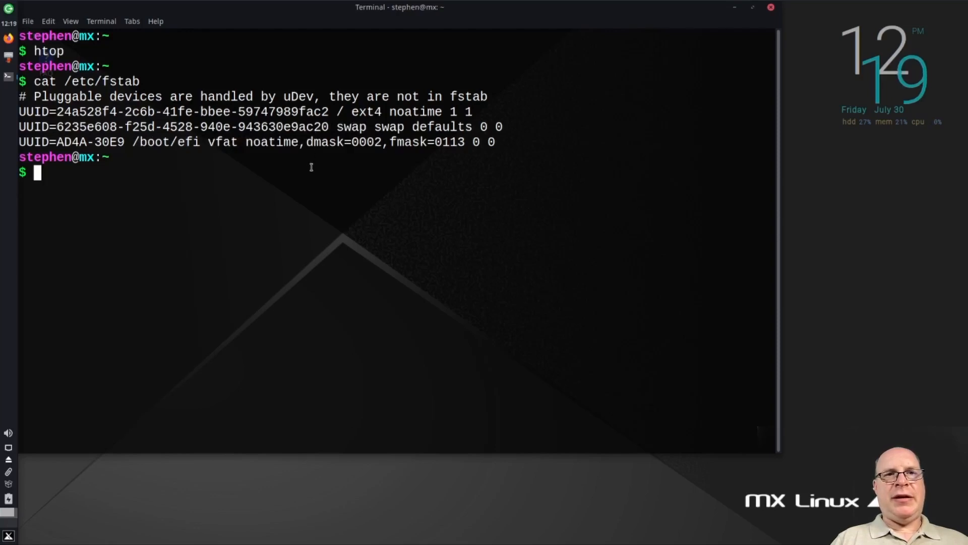
{"action": "type", "text": "free -h"}
{"action": "key", "text": "Return"}
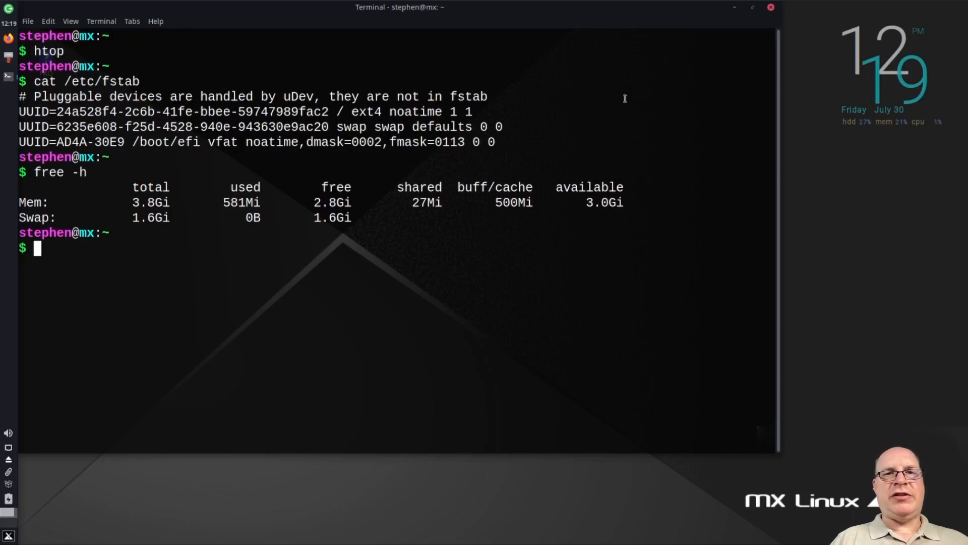
{"action": "left_click", "coordinate": [771, 7]}
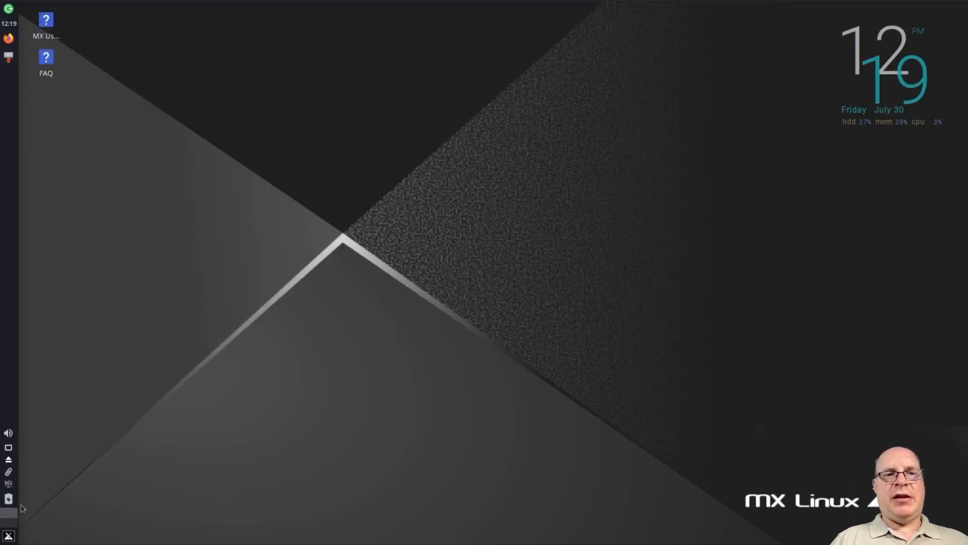
Search the application menu for "timeshift", launch Timeshift, and authenticate with the account password
{"action": "left_click", "coordinate": [9, 536]}
{"action": "type", "text": "tim"}
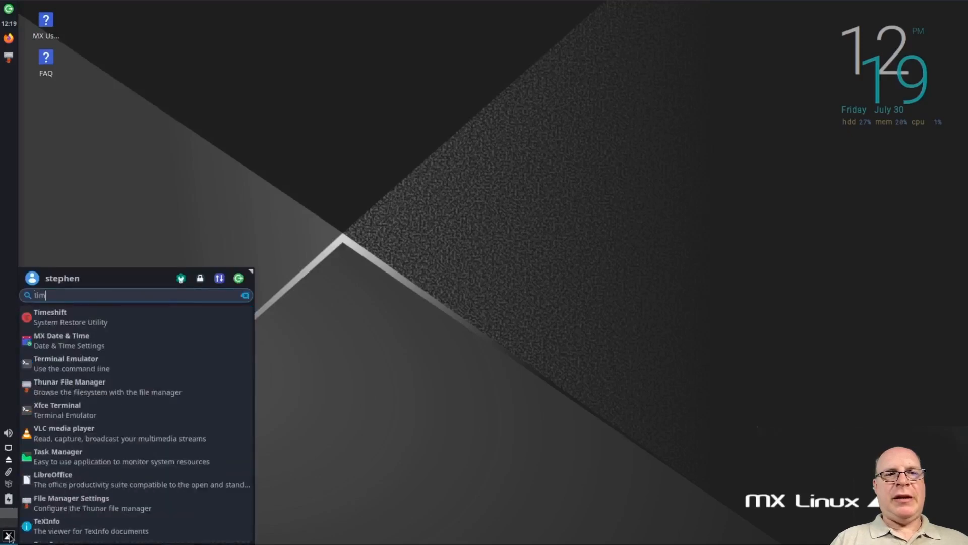
{"action": "type", "text": "eshif"}
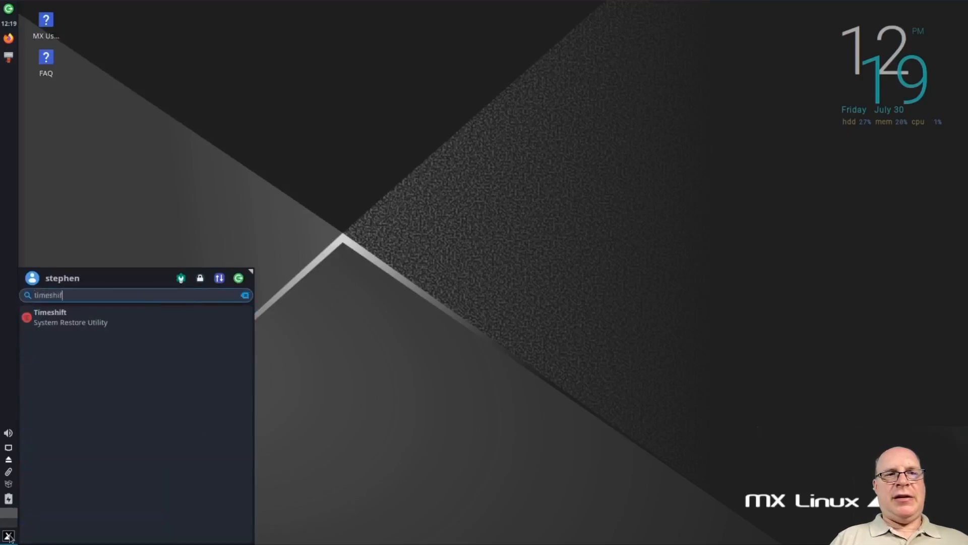
{"action": "type", "text": "t"}
{"action": "key", "text": "Return"}
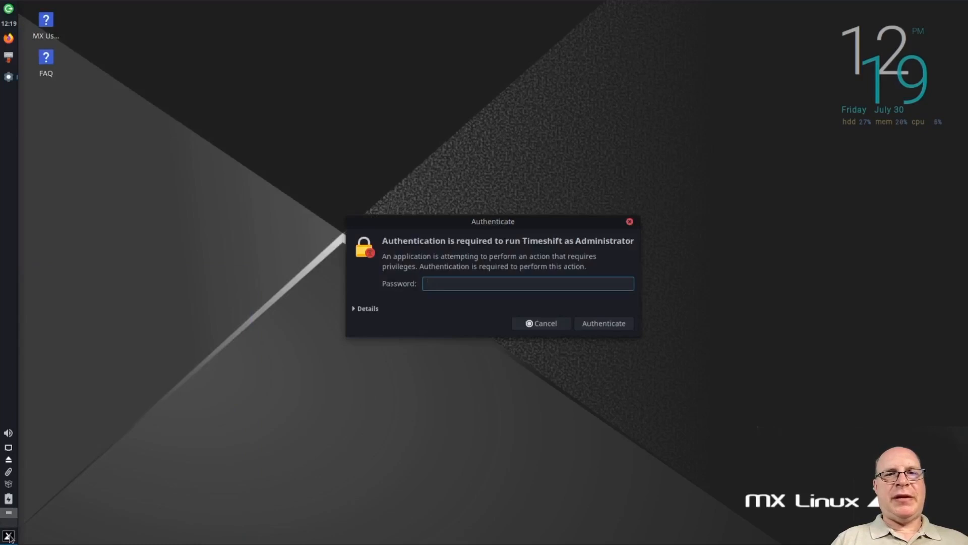
{"action": "type", "text": "********"}
{"action": "key", "text": "Return"}
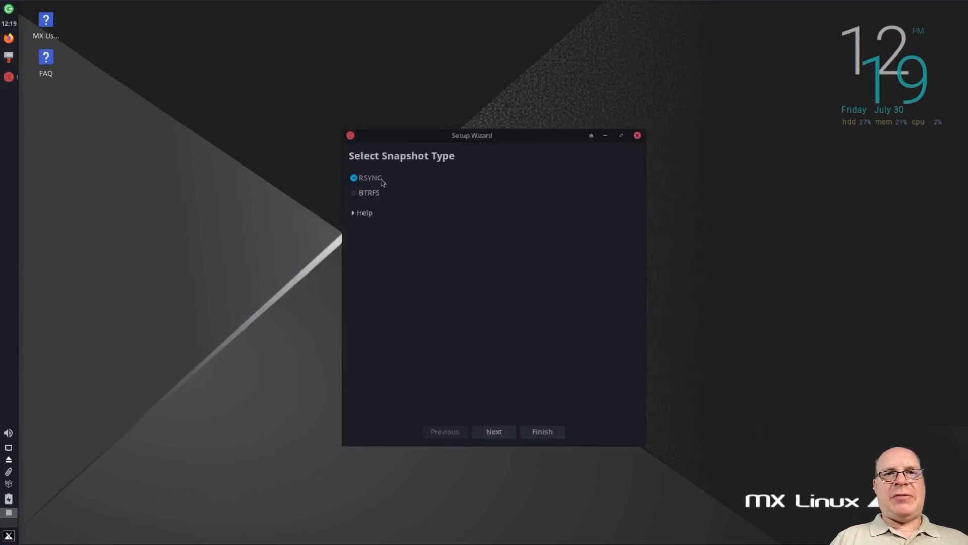
Complete the setup wizard with RSYNC snapshots on vda2, daily snapshots keeping 5, and all files in the home directories excluded
{"action": "left_click", "coordinate": [493, 432]}
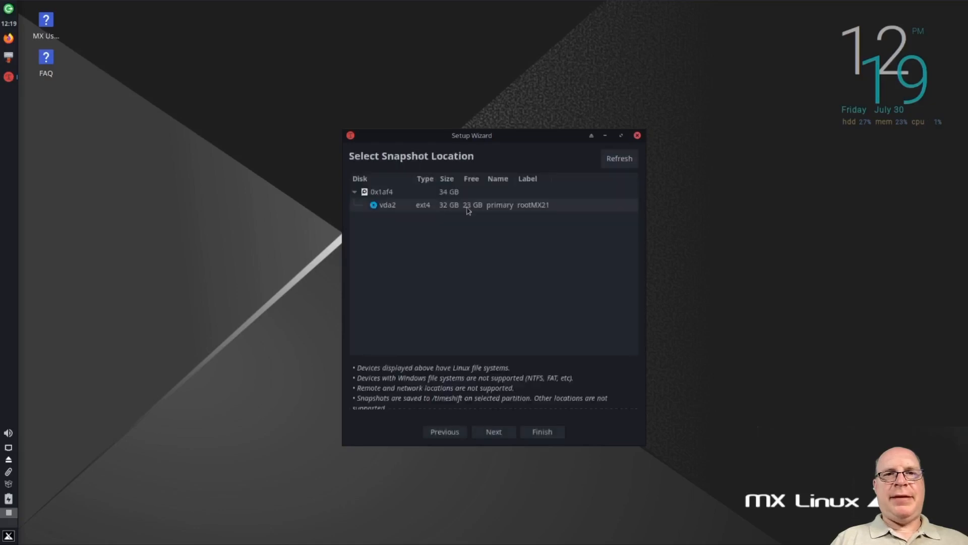
{"action": "left_click", "coordinate": [494, 432]}
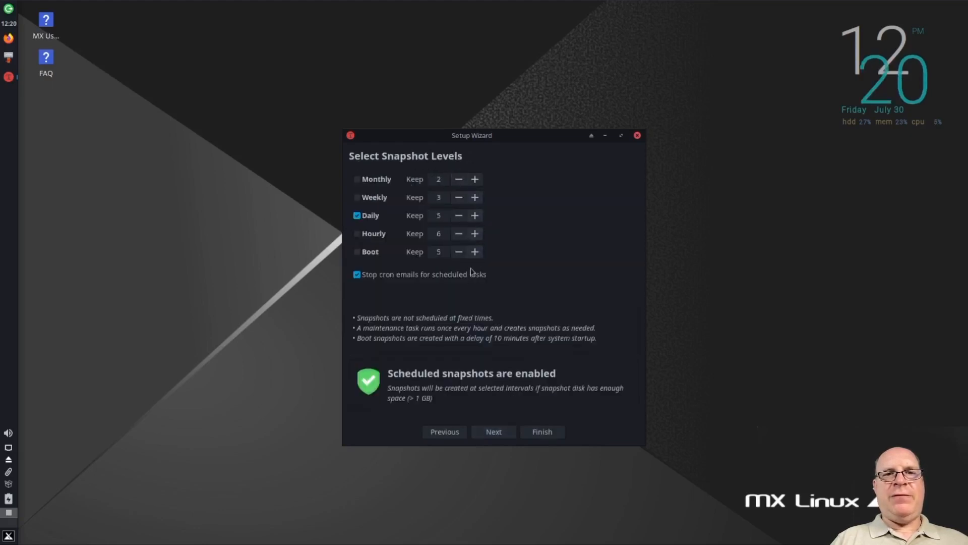
{"action": "left_click", "coordinate": [490, 434]}
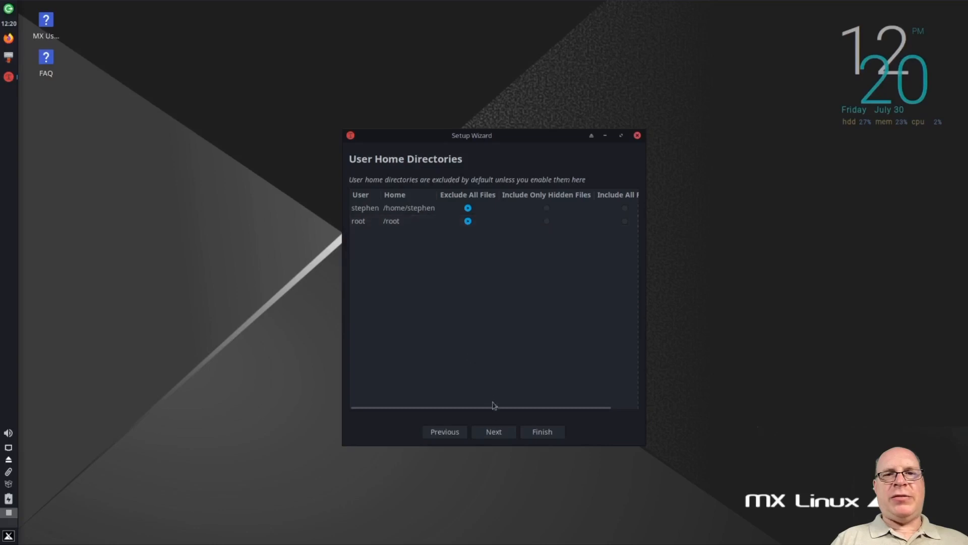
{"action": "left_click", "coordinate": [493, 432]}
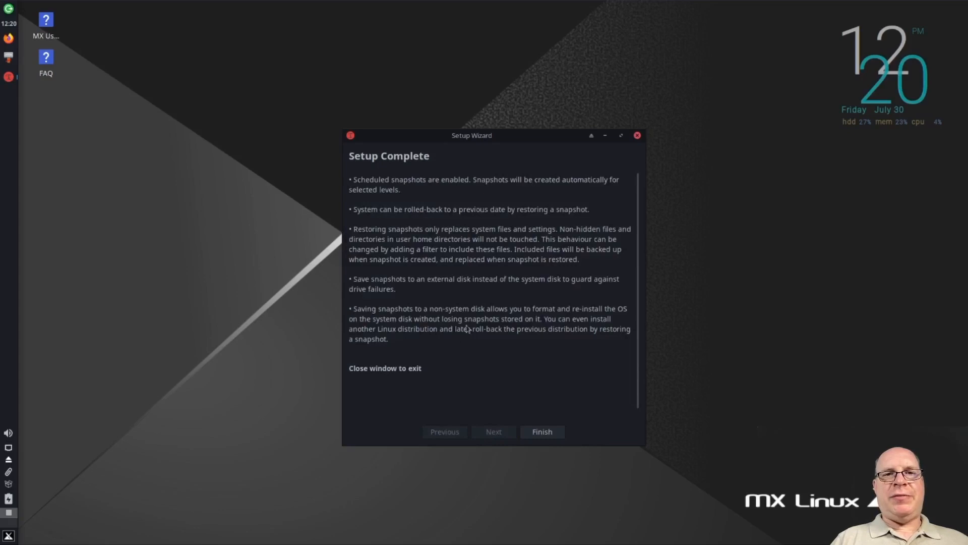
{"action": "left_click", "coordinate": [542, 433]}
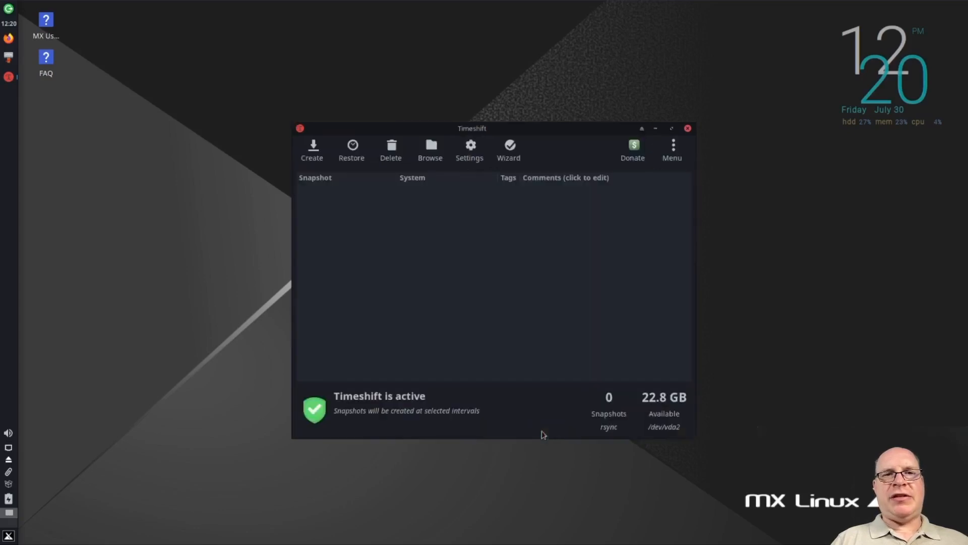
Create a system snapshot in Timeshift and close the program
{"action": "left_click", "coordinate": [313, 148]}
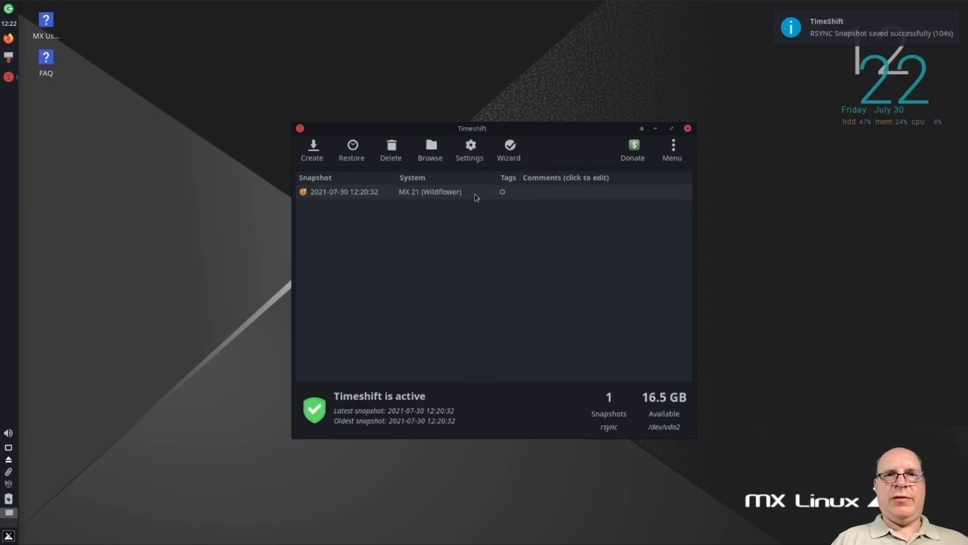
{"action": "left_click", "coordinate": [688, 129]}
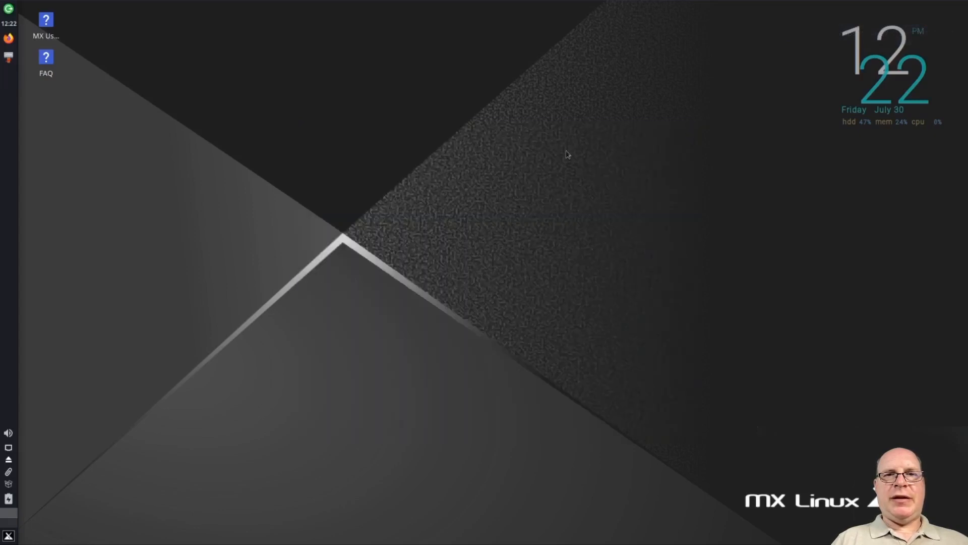
Search the application menu for "mx package", launch MX Package Installer, and authenticate with the account password
{"action": "left_click", "coordinate": [7, 536]}
{"action": "type", "text": "m"}
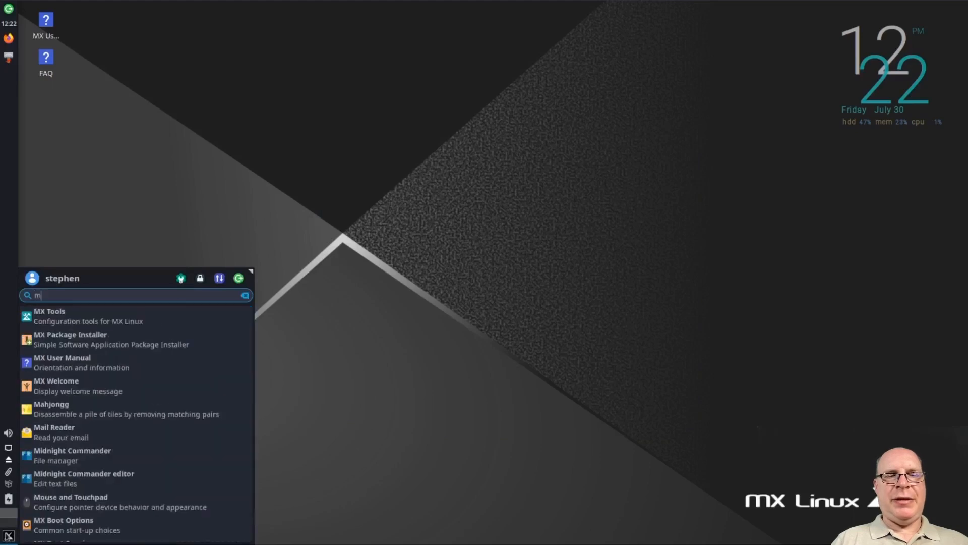
{"action": "type", "text": "x package"}
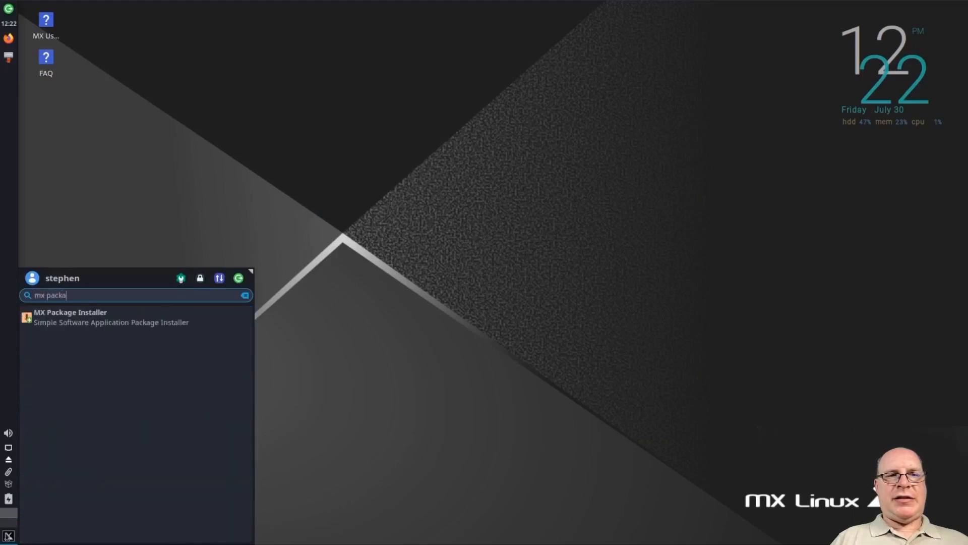
{"action": "key", "text": "Return"}
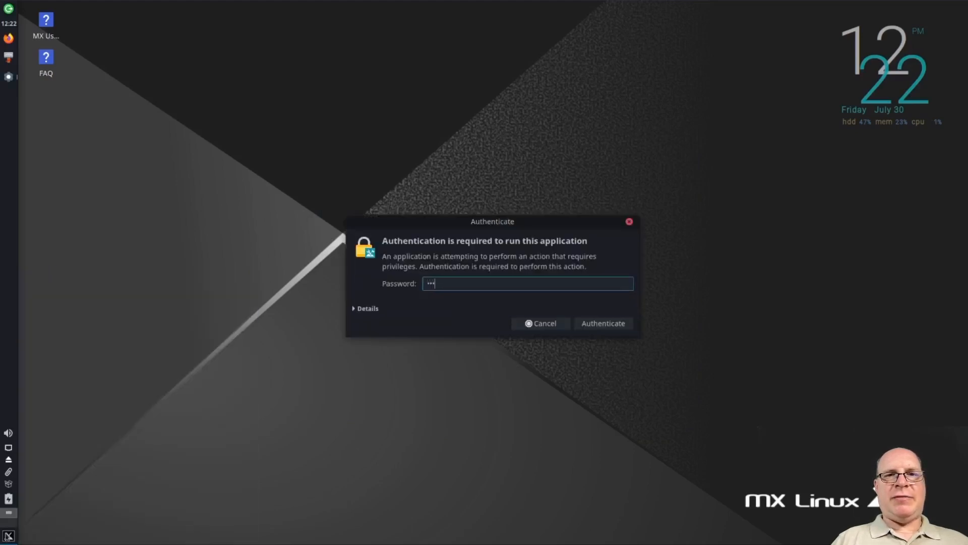
{"action": "key", "text": "Return"}
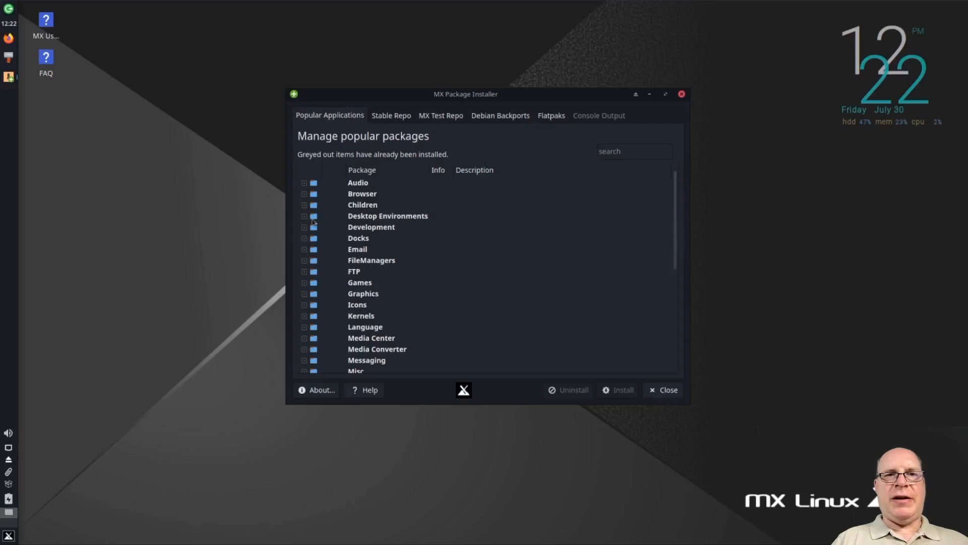
Review the popular application categories, including the Development packages, and view the Stable Repo package list
{"action": "left_click", "coordinate": [304, 228]}
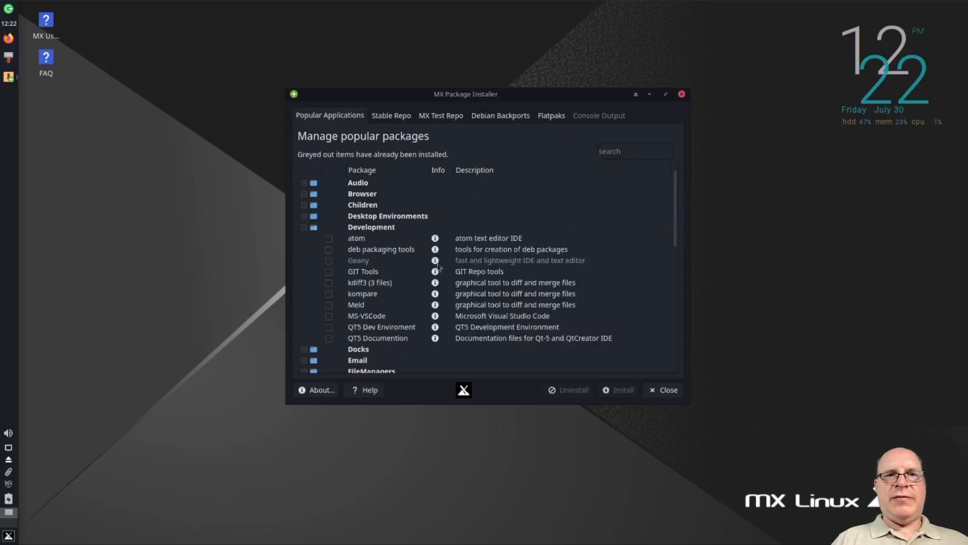
{"action": "scroll", "coordinate": [386, 296], "scroll_direction": "down", "scroll_amount": 2}
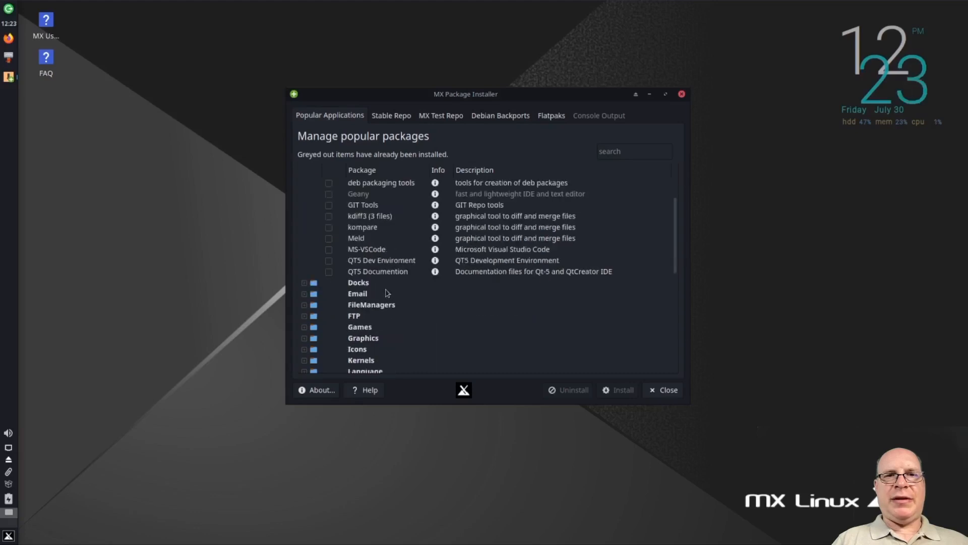
{"action": "scroll", "coordinate": [393, 288], "scroll_direction": "down", "scroll_amount": 2}
{"action": "scroll", "coordinate": [397, 284], "scroll_direction": "down", "scroll_amount": 2}
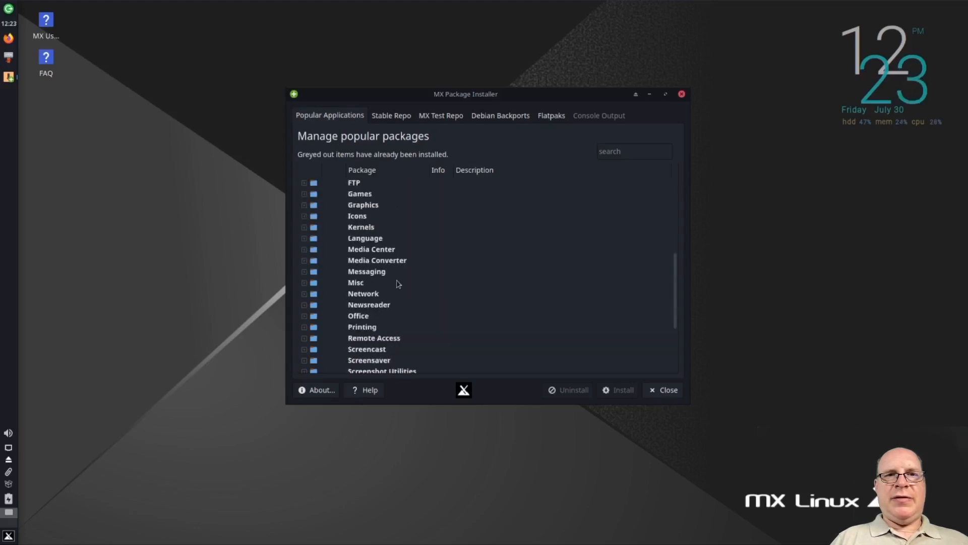
{"action": "scroll", "coordinate": [403, 283], "scroll_direction": "down", "scroll_amount": 2}
{"action": "scroll", "coordinate": [407, 283], "scroll_direction": "down", "scroll_amount": 1}
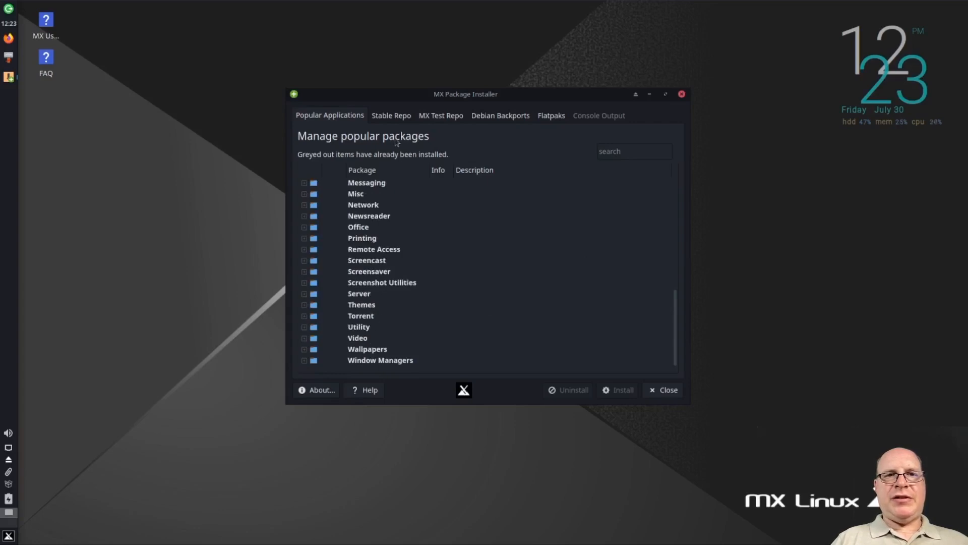
{"action": "left_click", "coordinate": [391, 119]}
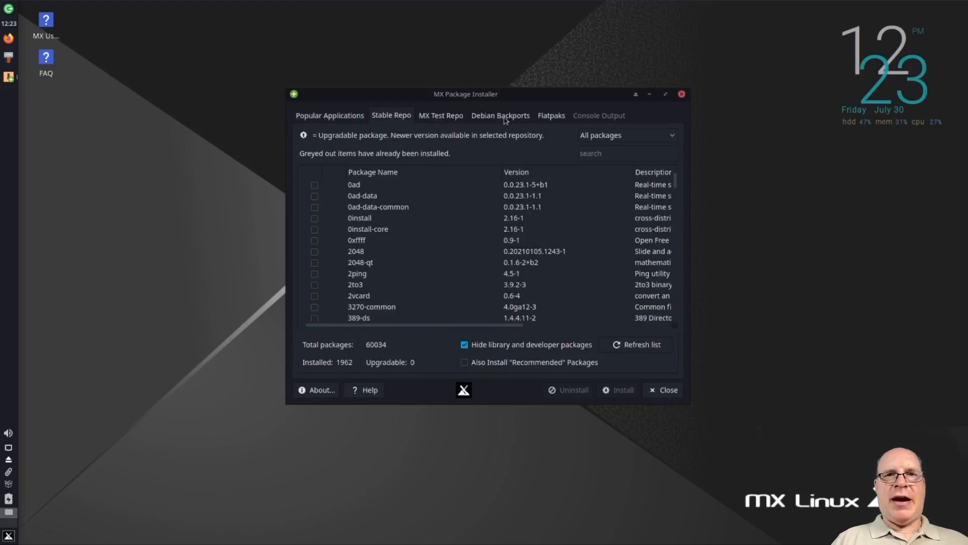
Load the Flatpaks listing, dismissing the warning and entering the account password, and browse the flathub apps
{"action": "left_click", "coordinate": [552, 116]}
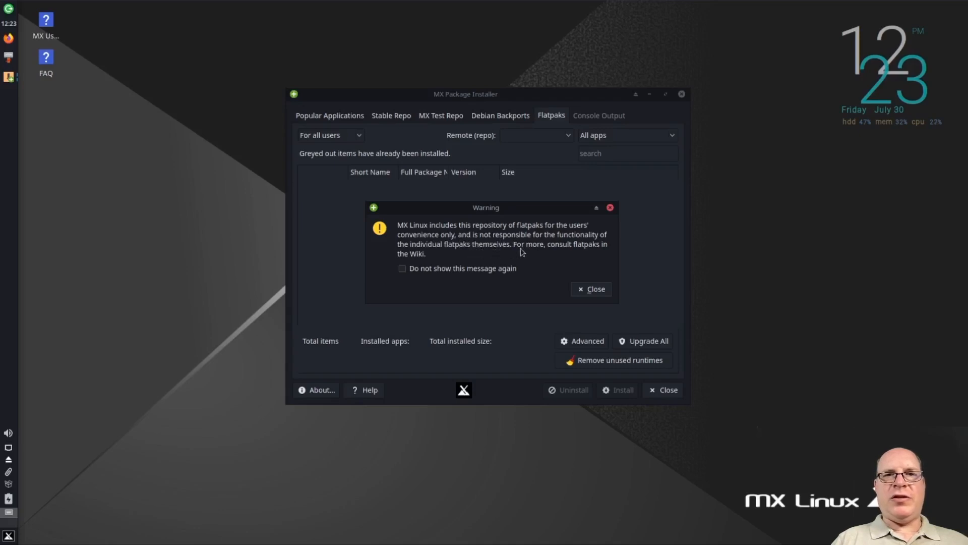
{"action": "left_click", "coordinate": [591, 289]}
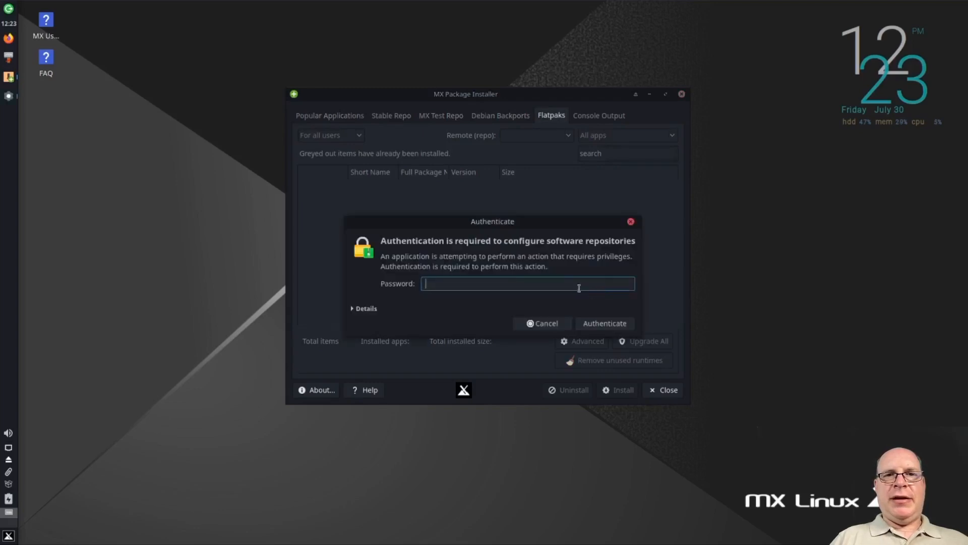
{"action": "key", "text": "Return"}
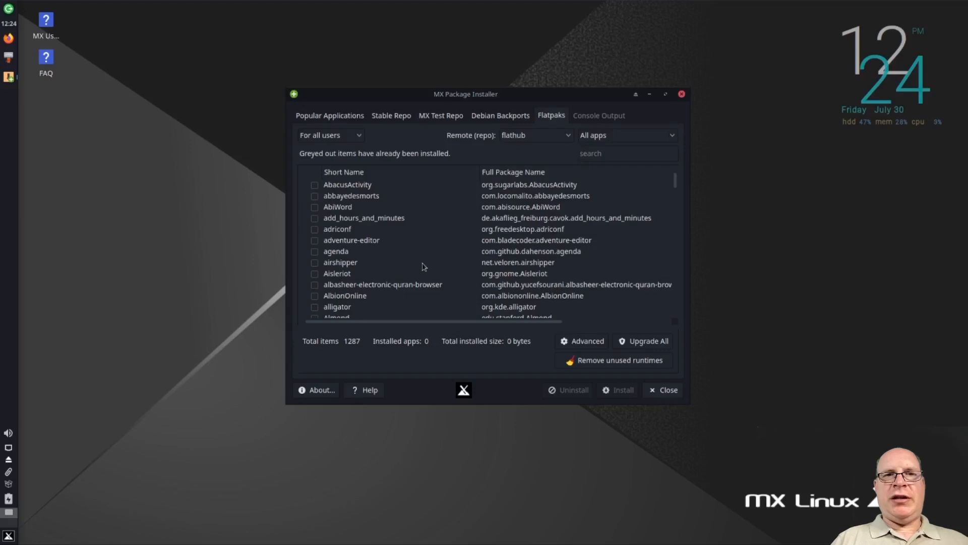
{"action": "scroll", "coordinate": [426, 275], "scroll_direction": "down", "scroll_amount": 3}
{"action": "scroll", "coordinate": [426, 277], "scroll_direction": "down", "scroll_amount": 7}
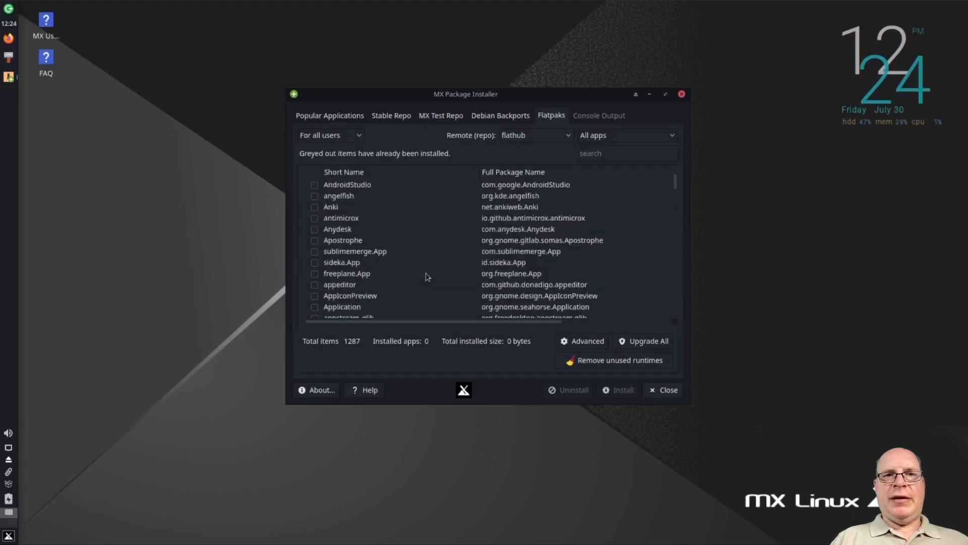
{"action": "scroll", "coordinate": [426, 278], "scroll_direction": "down", "scroll_amount": 9}
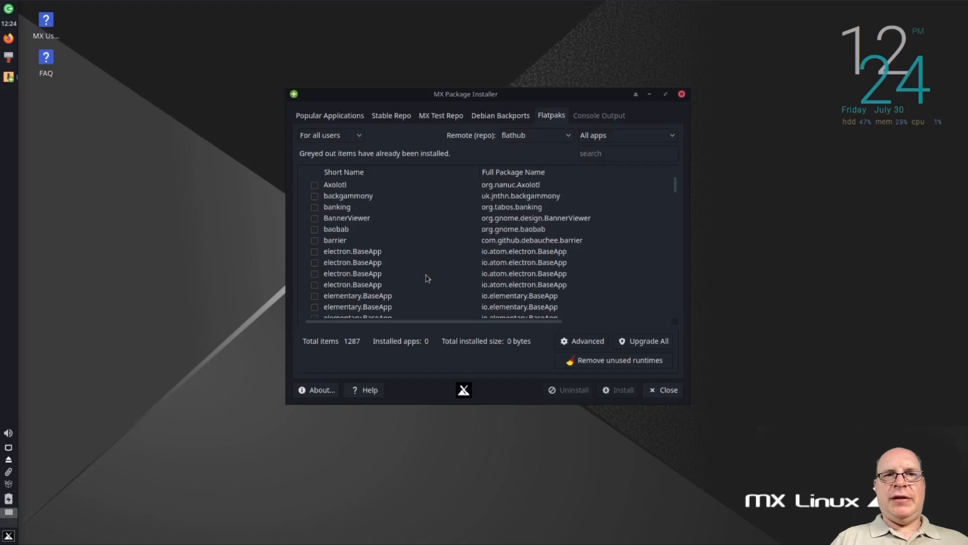
Search the Flatpaks for "Mine", install Minecraft from flathub for all users, and close the package installer
{"action": "type", "text": "Mine"}
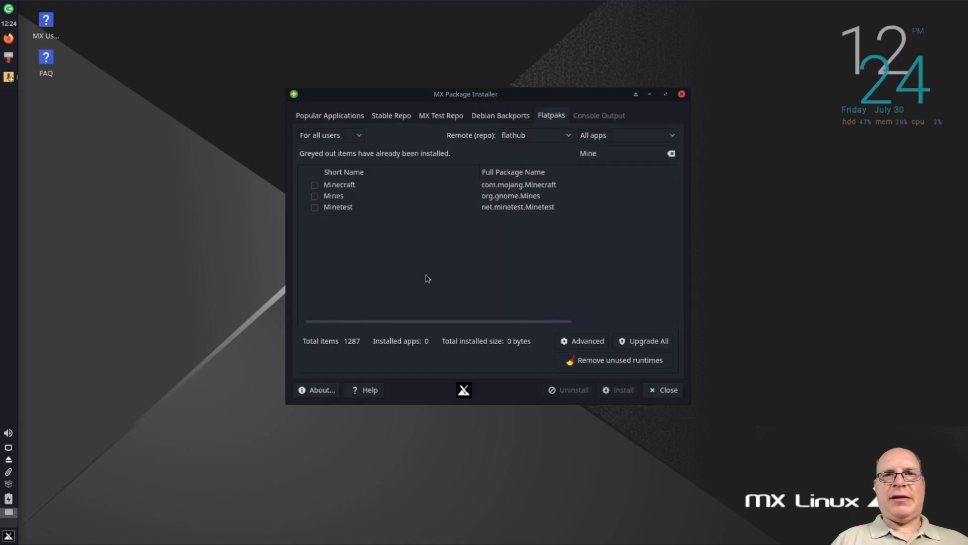
{"action": "left_click", "coordinate": [315, 185]}
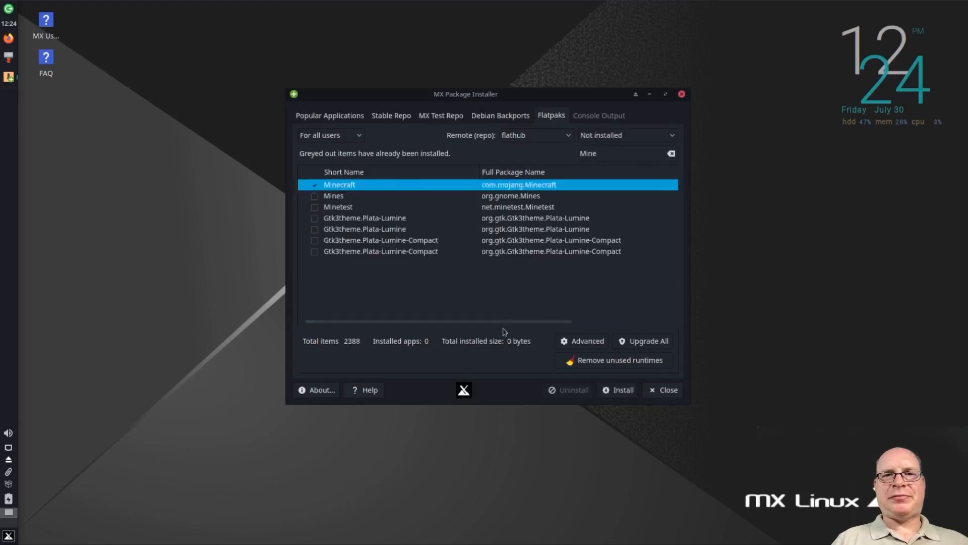
{"action": "left_click", "coordinate": [616, 390]}
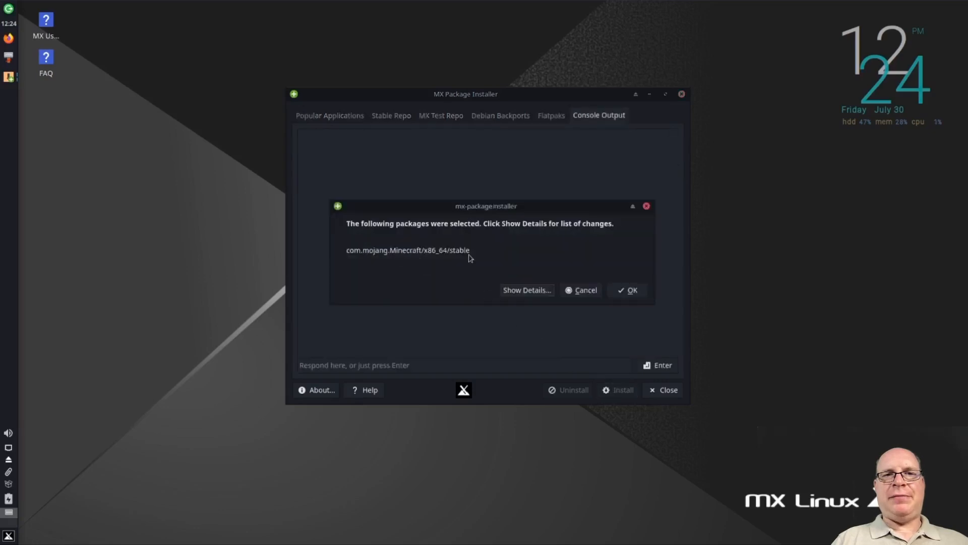
{"action": "left_click", "coordinate": [625, 292]}
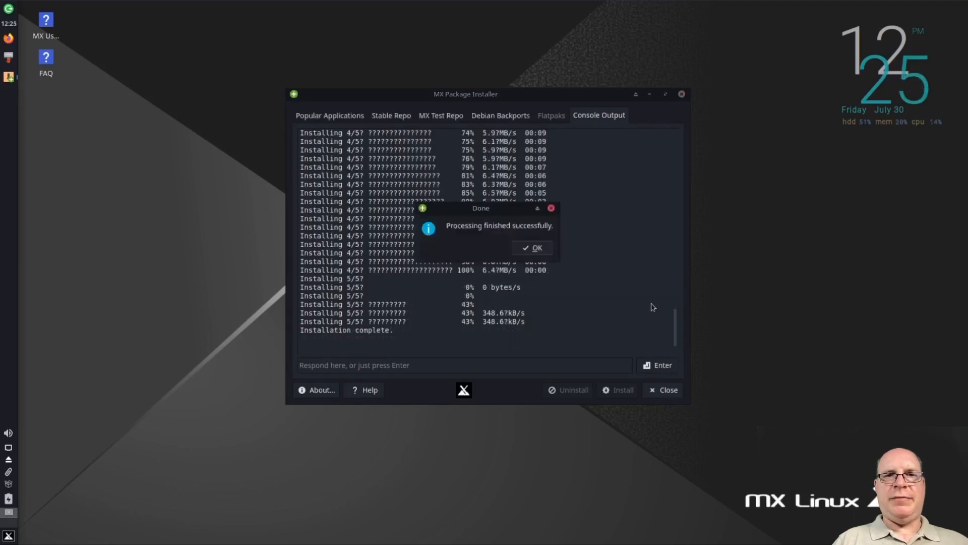
{"action": "left_click", "coordinate": [544, 251]}
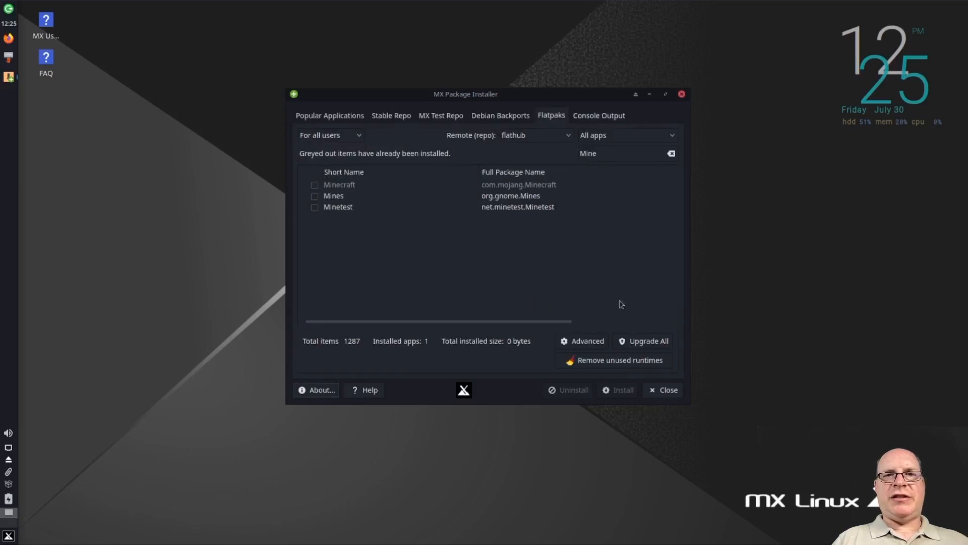
{"action": "left_click", "coordinate": [664, 391]}
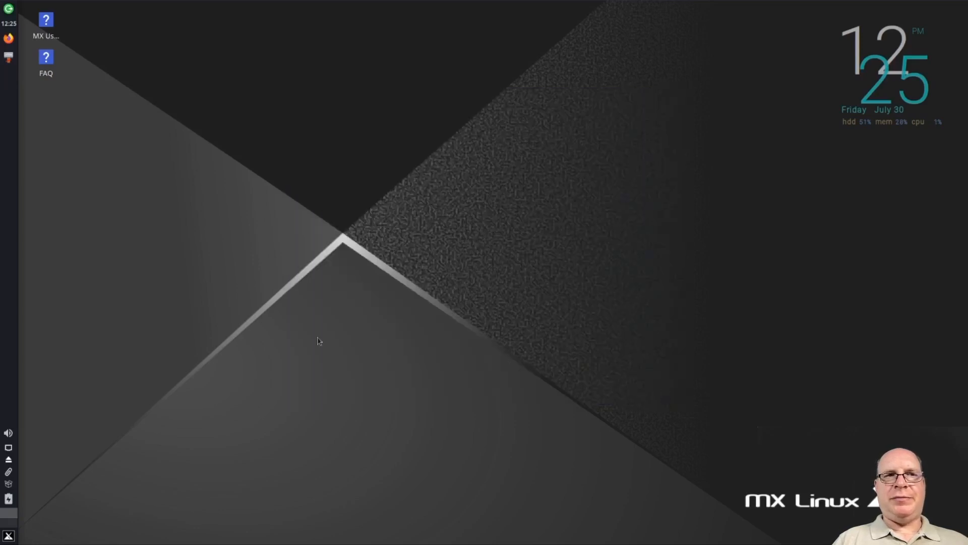
Launch Minecraft from the Games category to check that it opens, and close the launcher at its login screen
{"action": "left_click", "coordinate": [9, 536]}
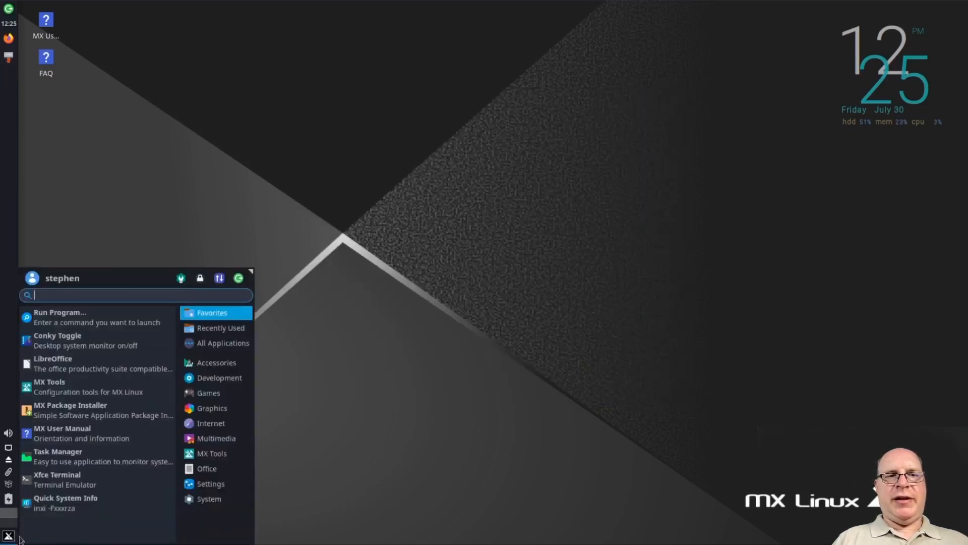
{"action": "mouse_move", "coordinate": [224, 395]}
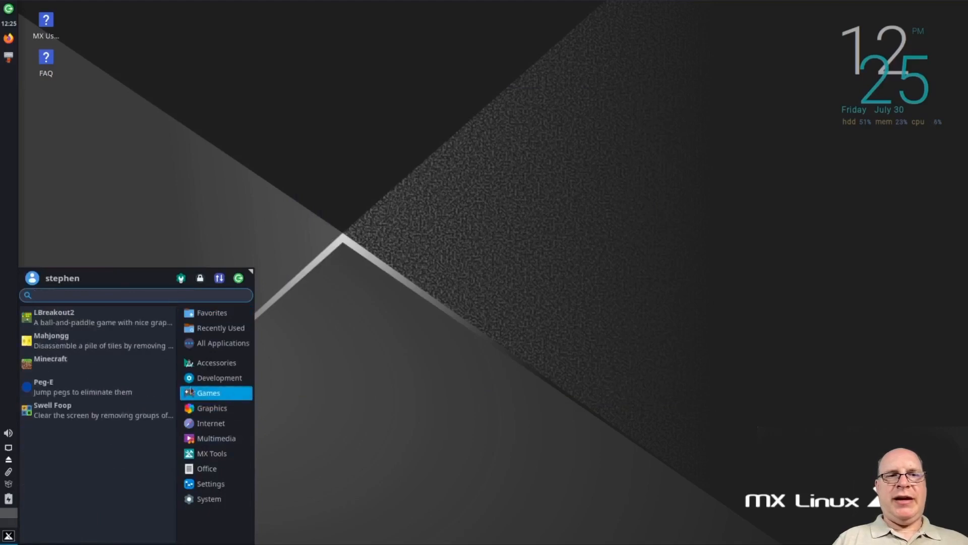
{"action": "left_click", "coordinate": [116, 369]}
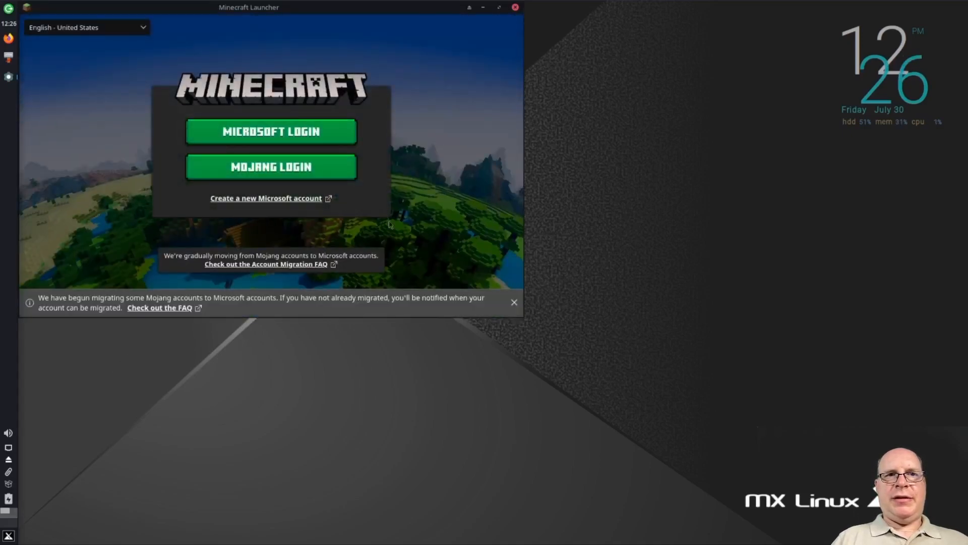
{"action": "left_click", "coordinate": [515, 8]}
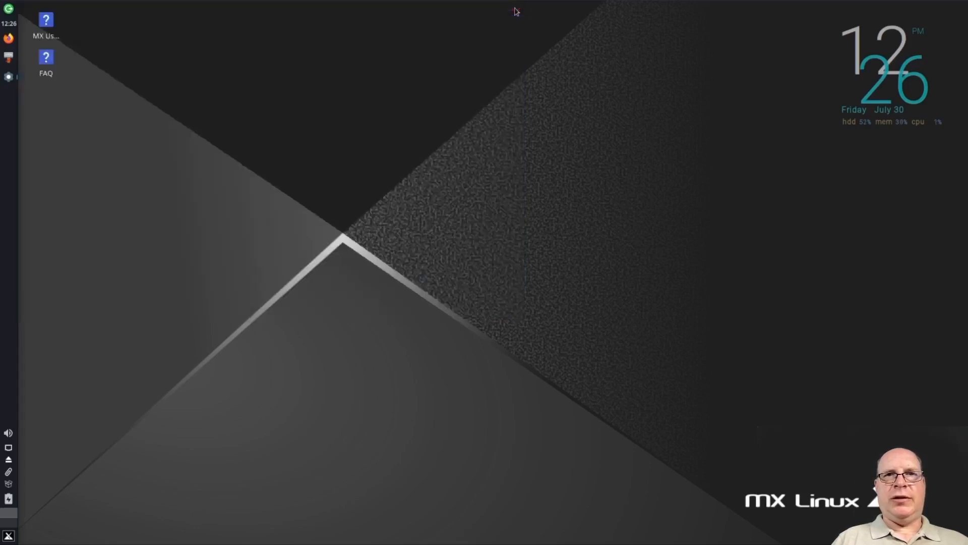
Switch to Firefox, accept the cookie notice on the MX Linux Blog, and open the MX Linux home page
{"action": "left_click", "coordinate": [9, 40]}
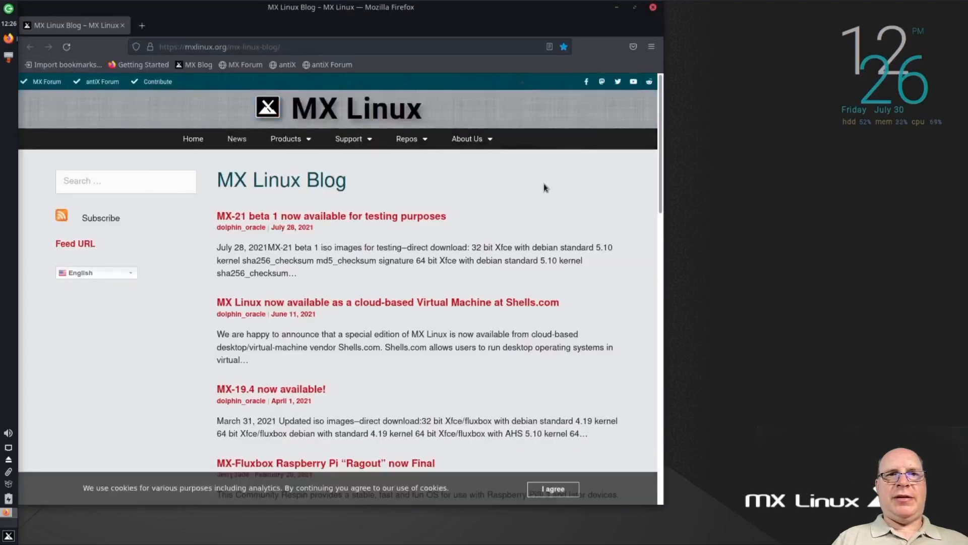
{"action": "left_click", "coordinate": [547, 488]}
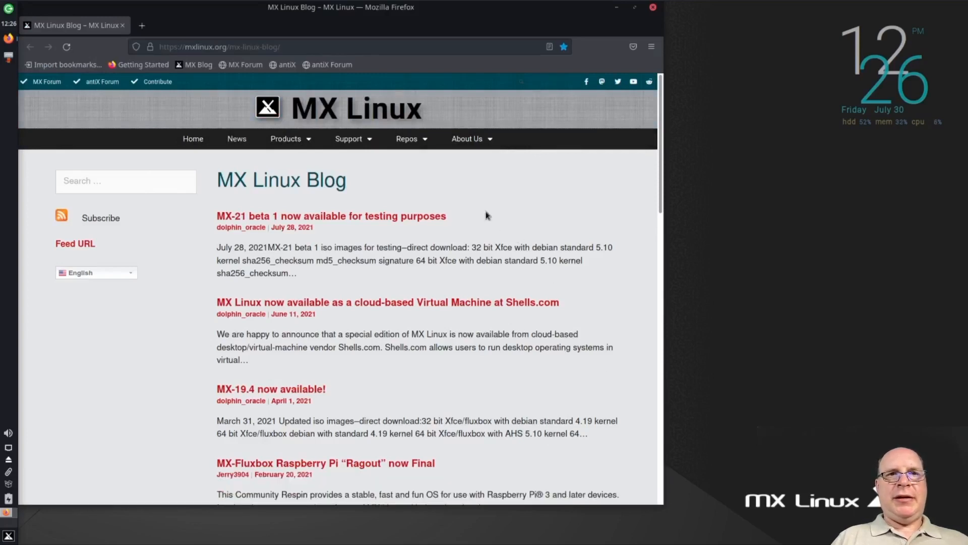
{"action": "left_click", "coordinate": [183, 141]}
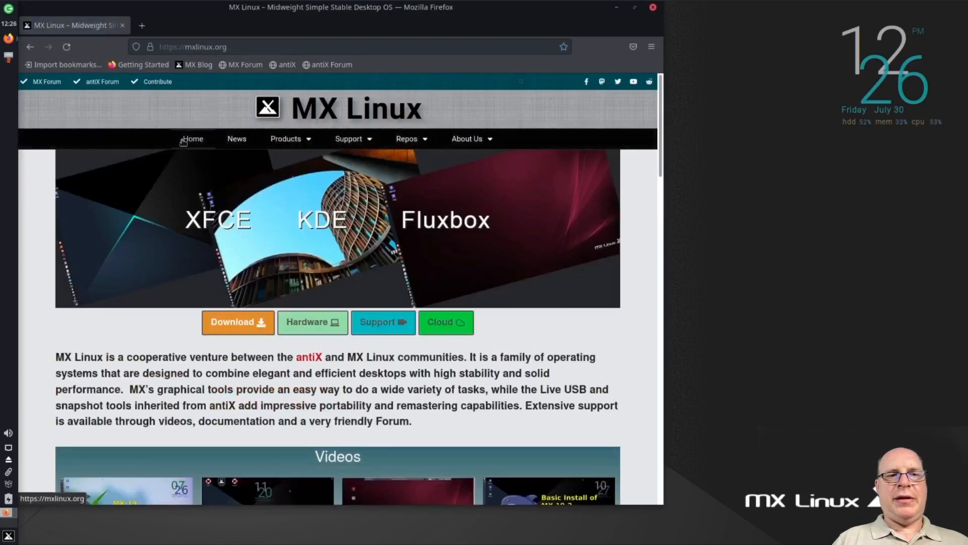